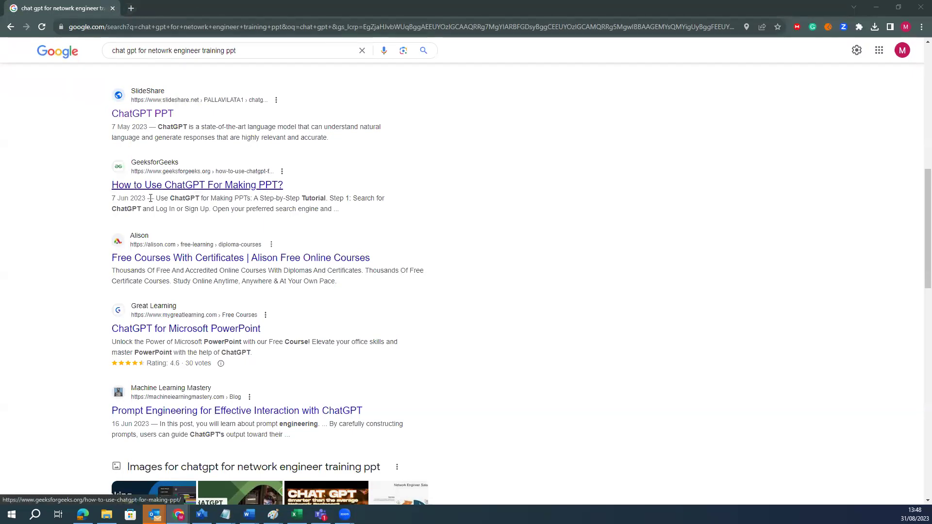
- Open a new browser tab and search Google for "chat.openai"
left_click(136, 10)
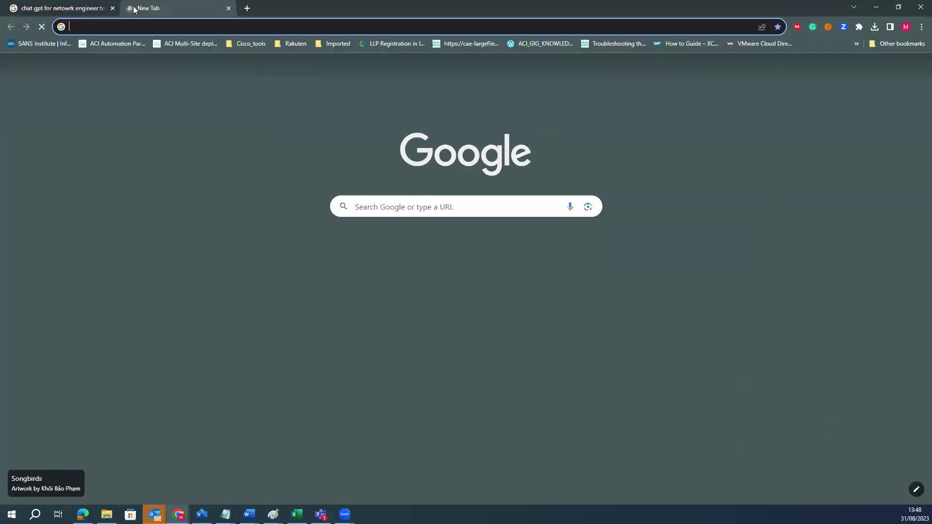
type("chat.")
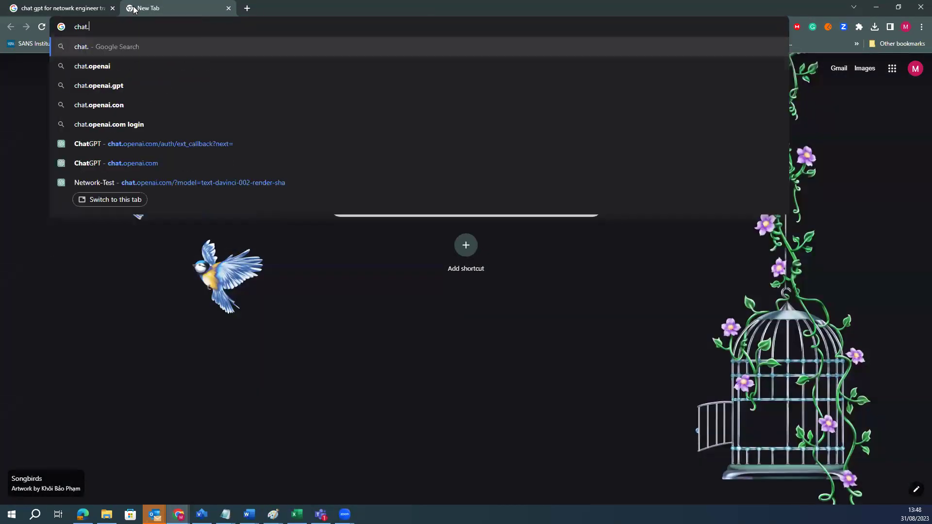
key("Down")
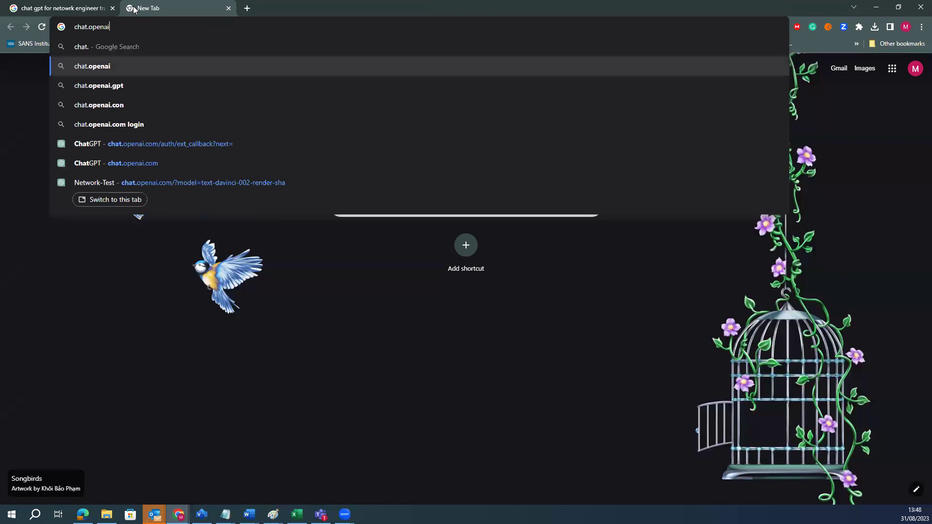
key("Return")
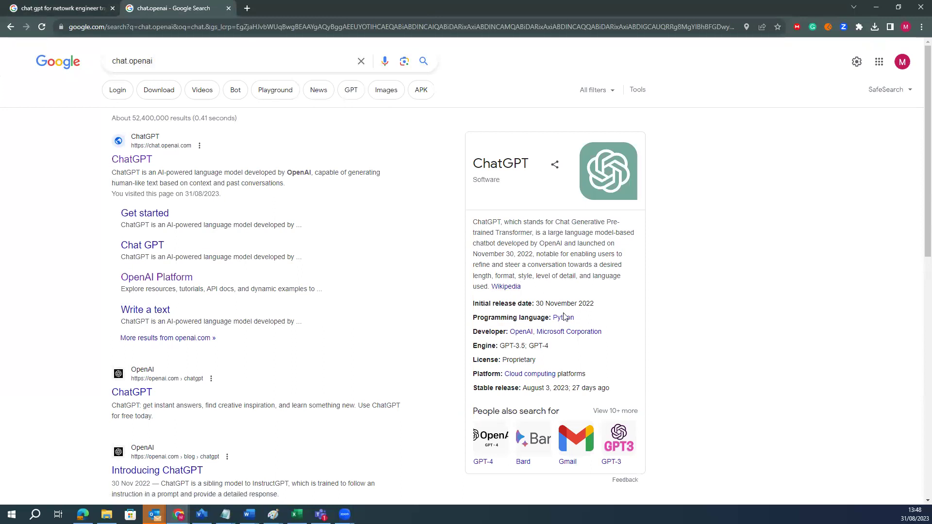
- Review the programming language and developer facts about ChatGPT, and open the ChatGPT site from the search results
left_click_drag(575, 319, 472, 317)
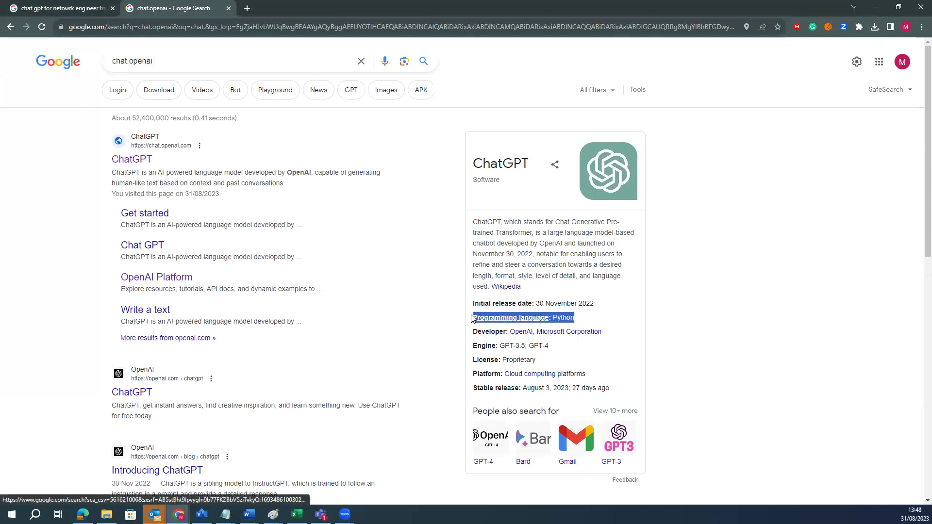
left_click(516, 256)
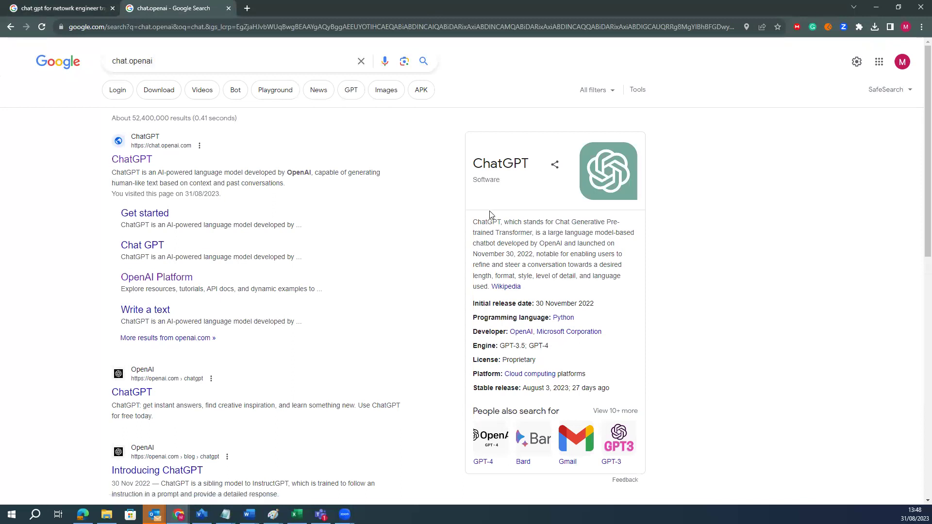
left_click_drag(610, 335, 471, 330)
left_click(500, 257)
left_click(130, 160)
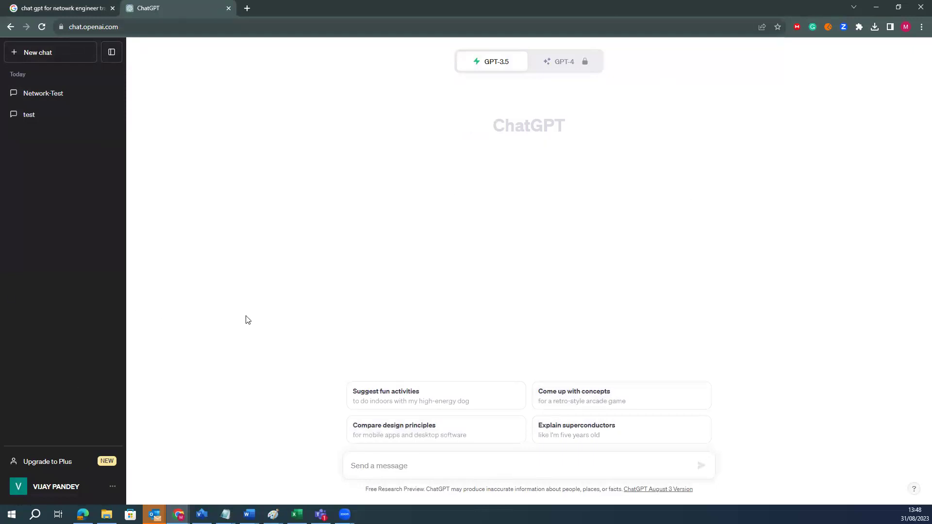
- Open the plan comparison for GPT-4 and examine the ChatGPT Plus price and features such as browsing and plugins
mouse_move(492, 66)
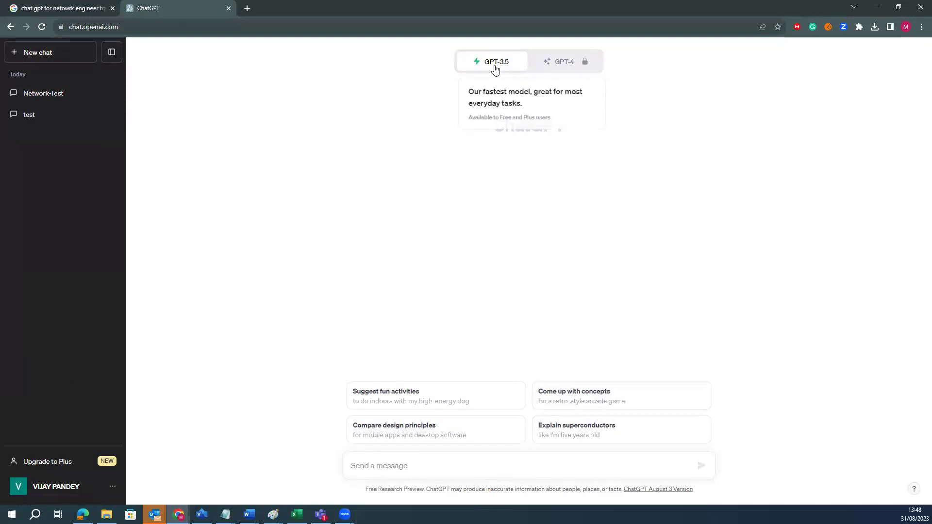
left_click(557, 68)
left_click_drag(552, 220, 614, 219)
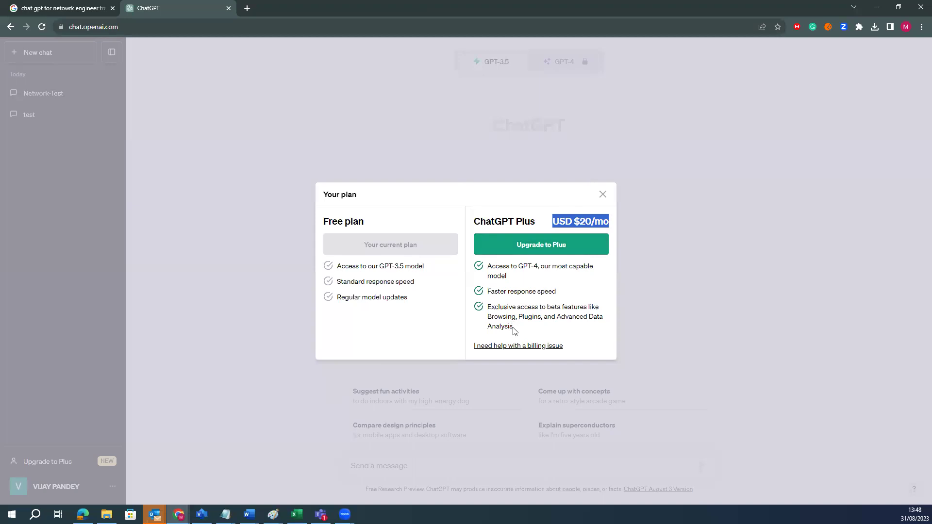
left_click_drag(513, 331, 486, 271)
left_click(492, 298)
left_click_drag(487, 317, 516, 319)
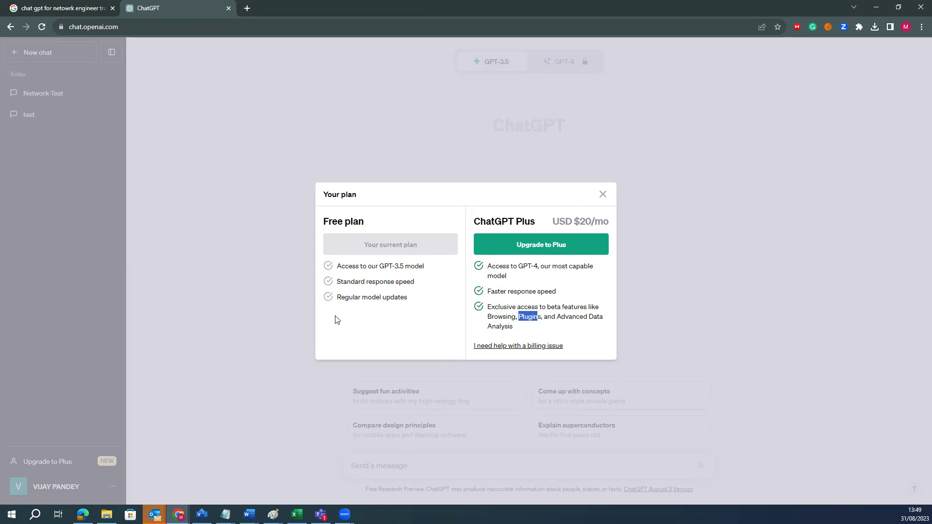
- Compare the Free plan's features with those of ChatGPT Plus, and close the plan comparison
left_click_drag(338, 266, 430, 267)
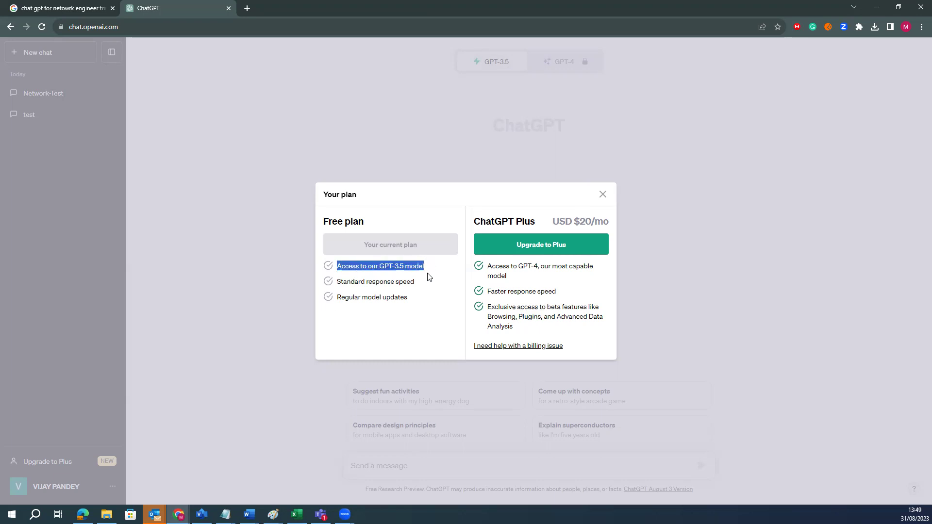
left_click(406, 299)
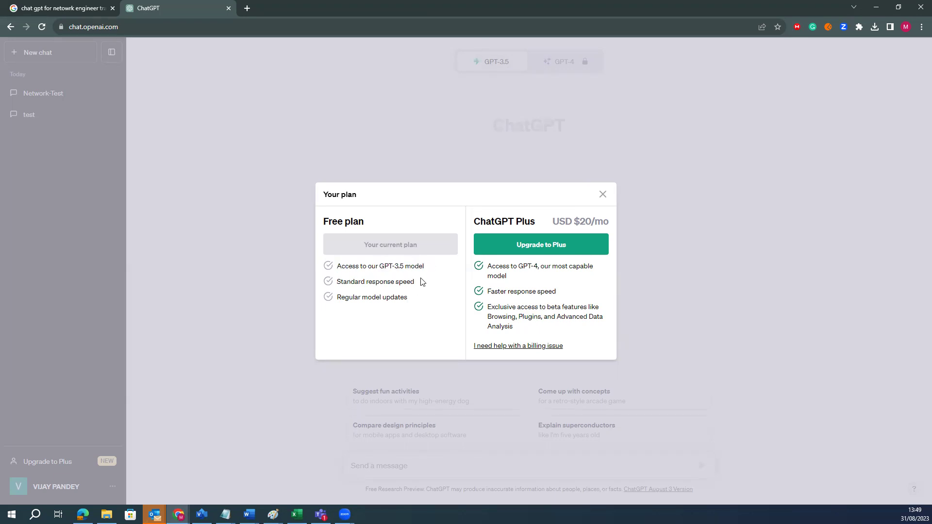
mouse_move(365, 222)
left_mouse_down()
mouse_move(325, 220)
mouse_move(368, 223)
left_mouse_up()
left_click_drag(425, 266, 334, 297)
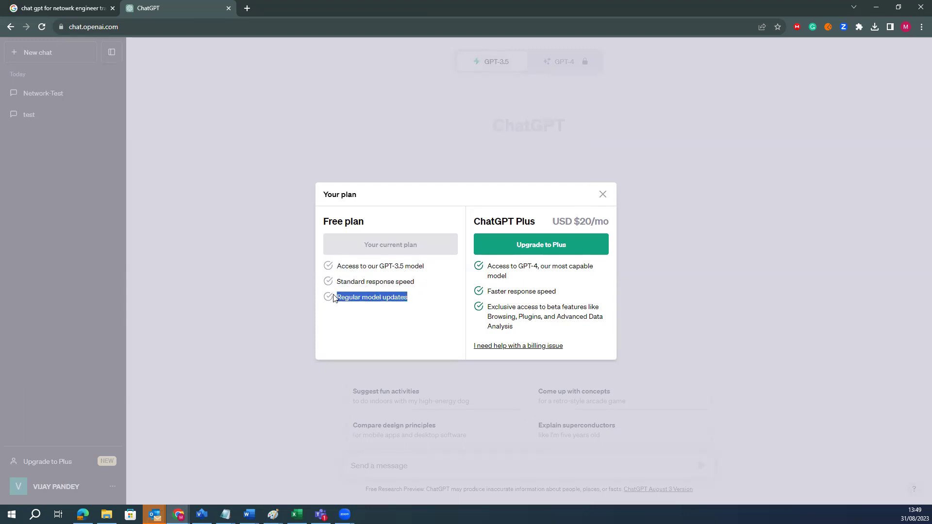
left_click(378, 322)
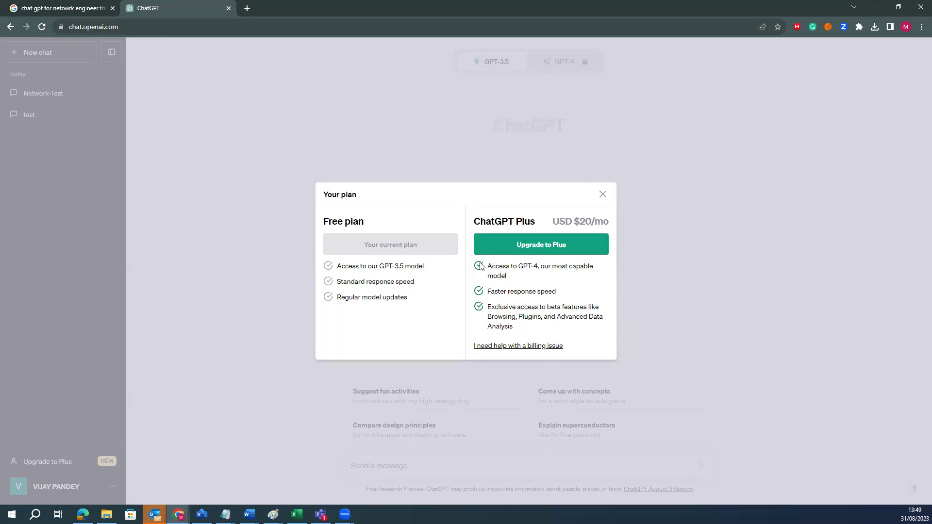
left_click_drag(487, 265, 521, 329)
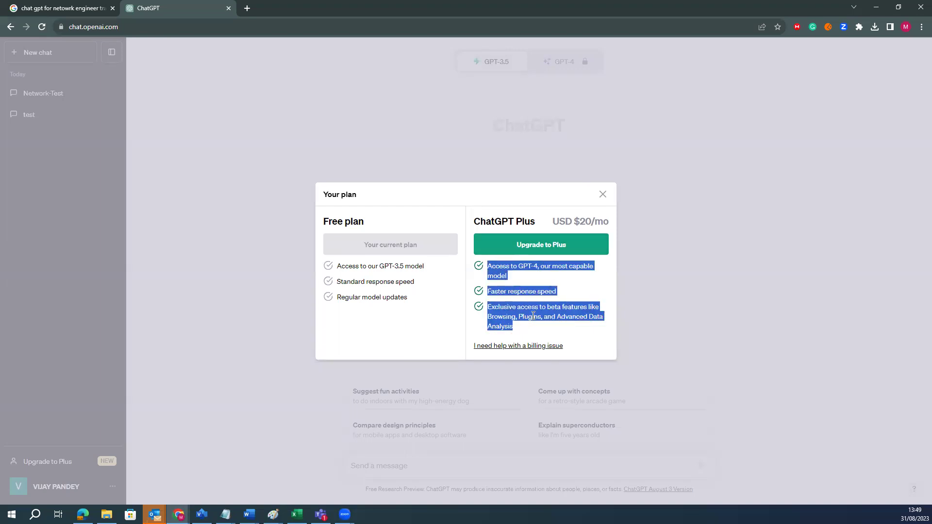
left_click(548, 298)
left_click(602, 194)
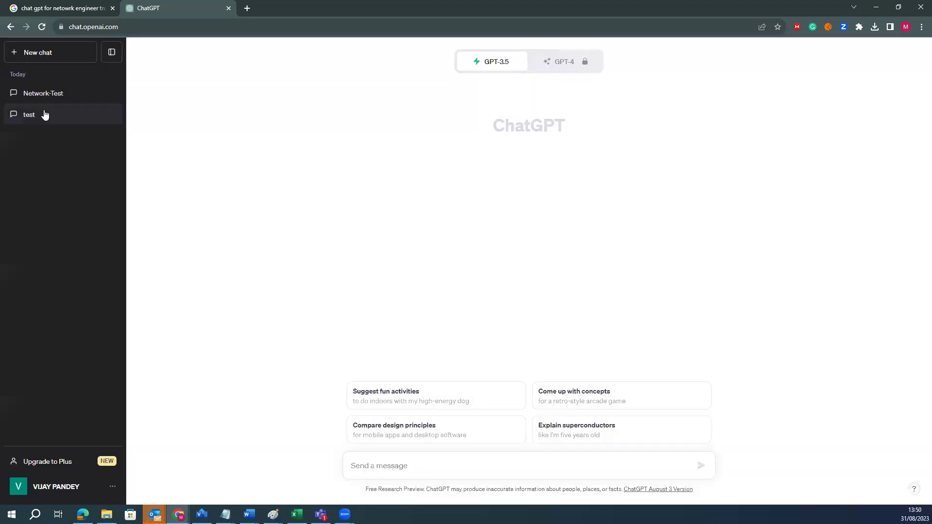
- View the existing Network-Test and test conversations from the chat history
left_click(39, 97)
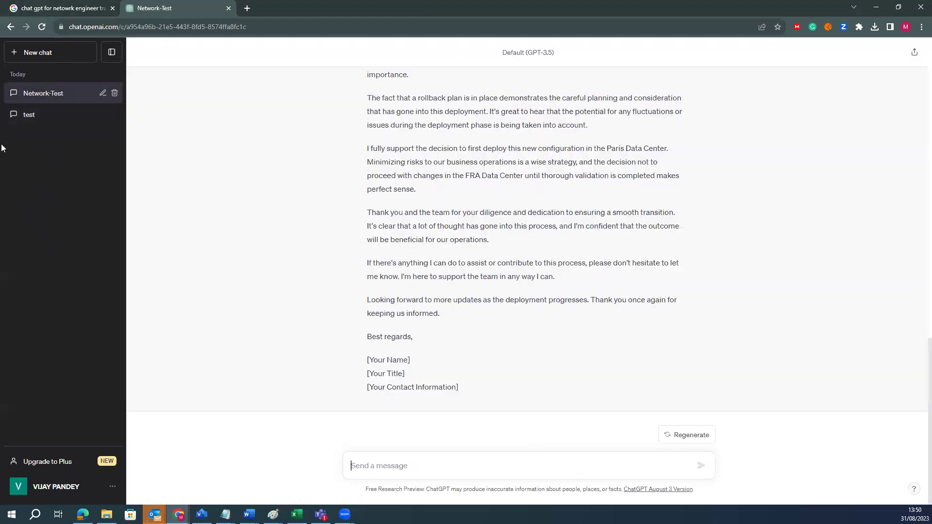
left_click(51, 121)
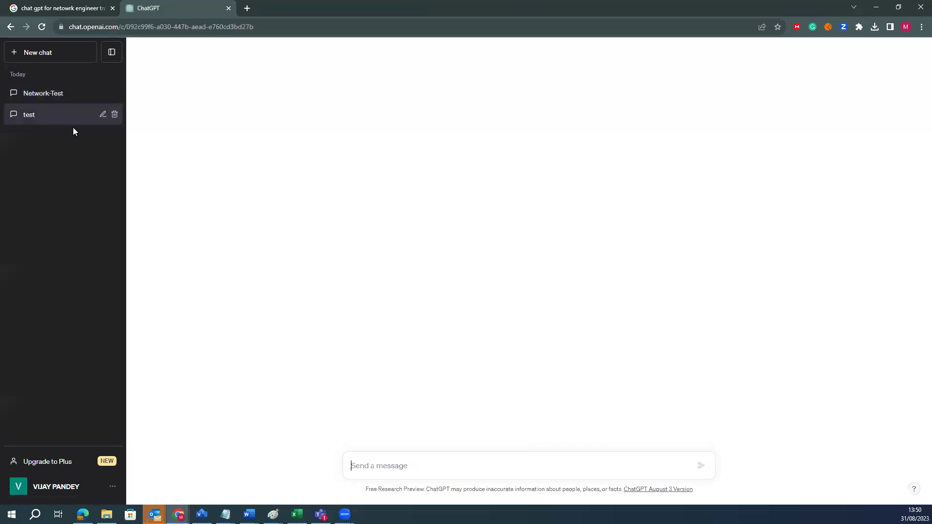
- Start a new chat, send the message "Hi" and read the reply
left_click(46, 52)
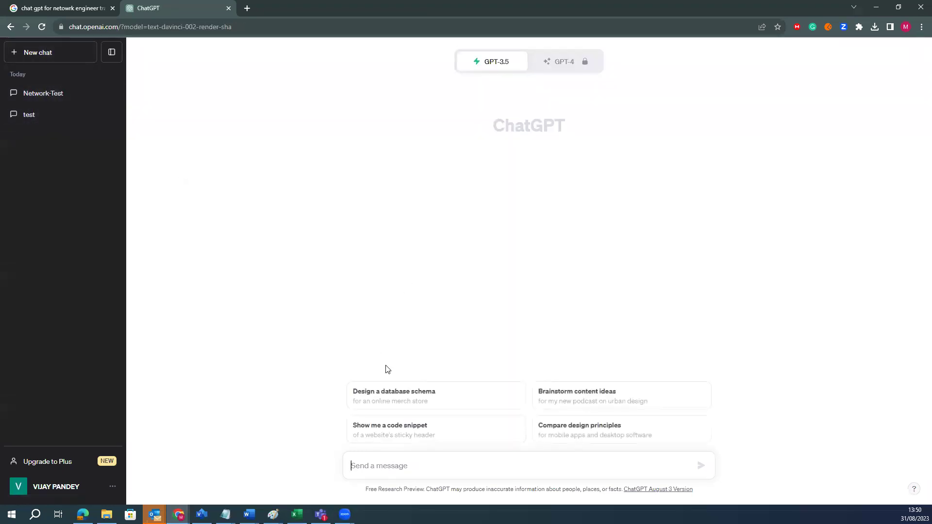
type("Hi")
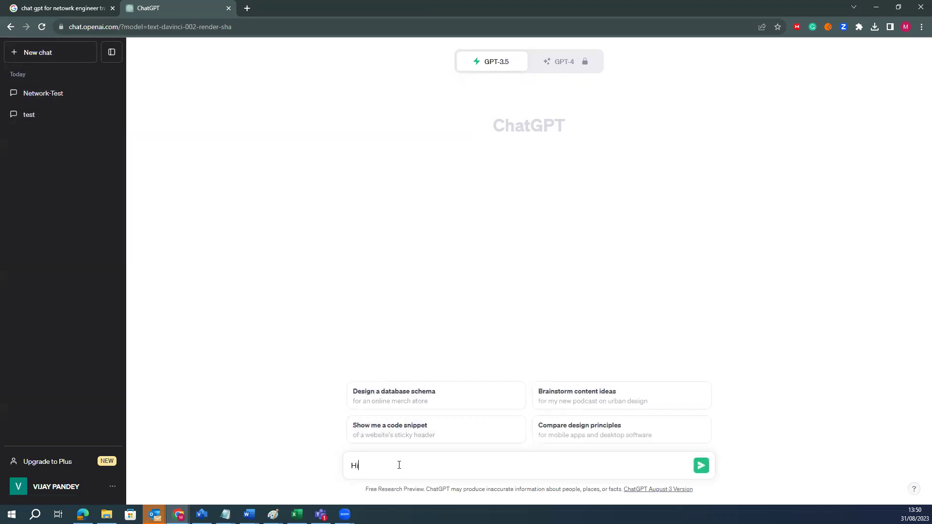
key("Return")
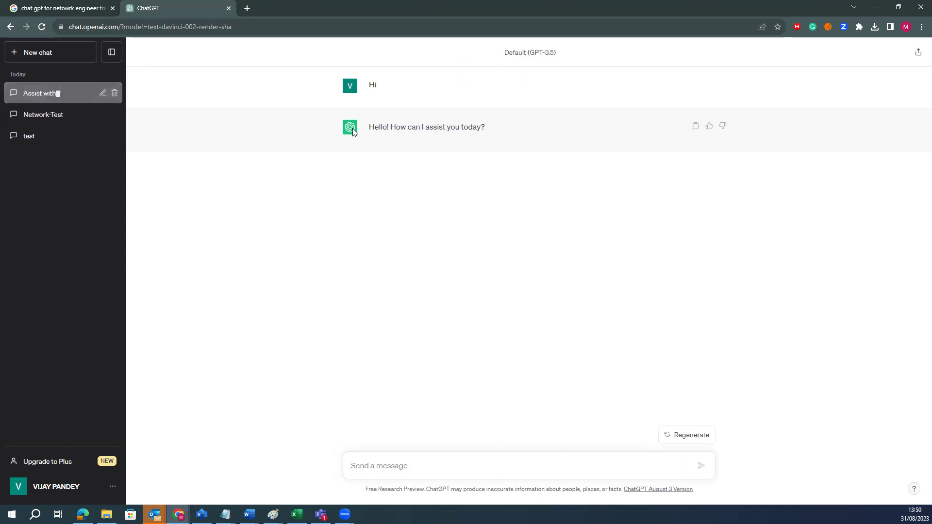
left_click_drag(368, 128, 502, 133)
left_click(395, 235)
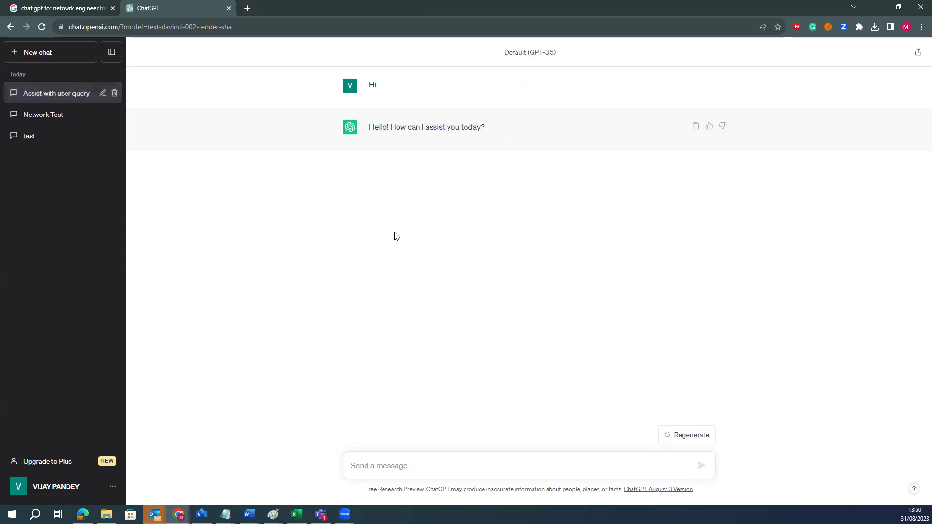
- Rename the new chat in the history as "networking"
left_click(103, 93)
key("BackSpace")
key("BackSpace")
key("BackSpace")
key("BackSpace")
key("BackSpace")
key("BackSpace")
key("BackSpace")
key("BackSpace")
key("BackSpace")
key("BackSpace")
key("BackSpace")
key("BackSpace")
key("BackSpace")
key("BackSpace")
key("BackSpace")
key("BackSpace")
key("BackSpace")
key("BackSpace")
key("BackSpace")
key("BackSpace")
type("netjwor")
type("orking")
key("Return")
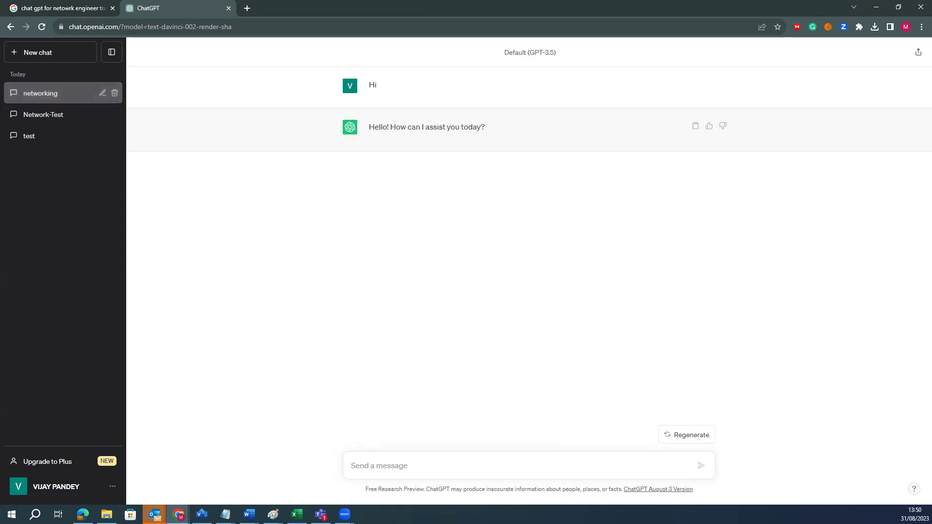
- Ask "what is your name" in the networking chat and read through the reply
left_click(380, 466)
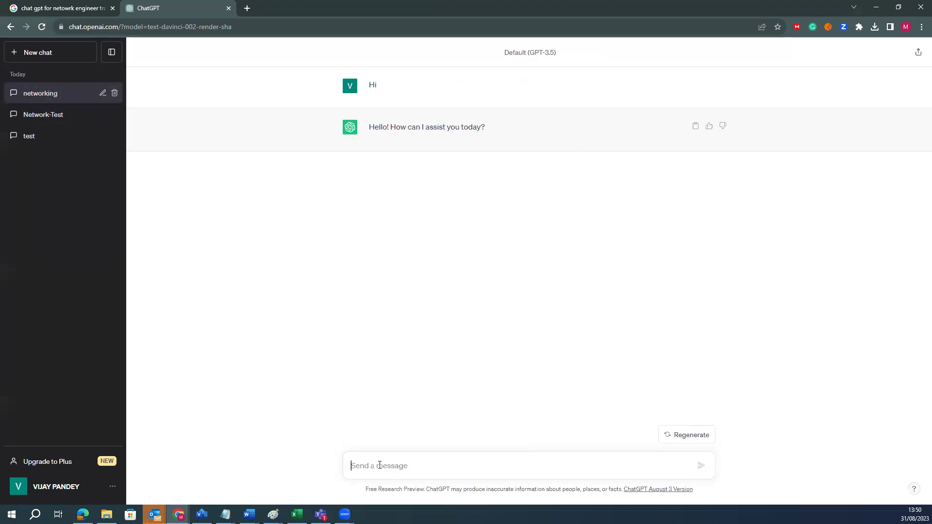
type("wht")
key("BackSpace")
type("aytis ")
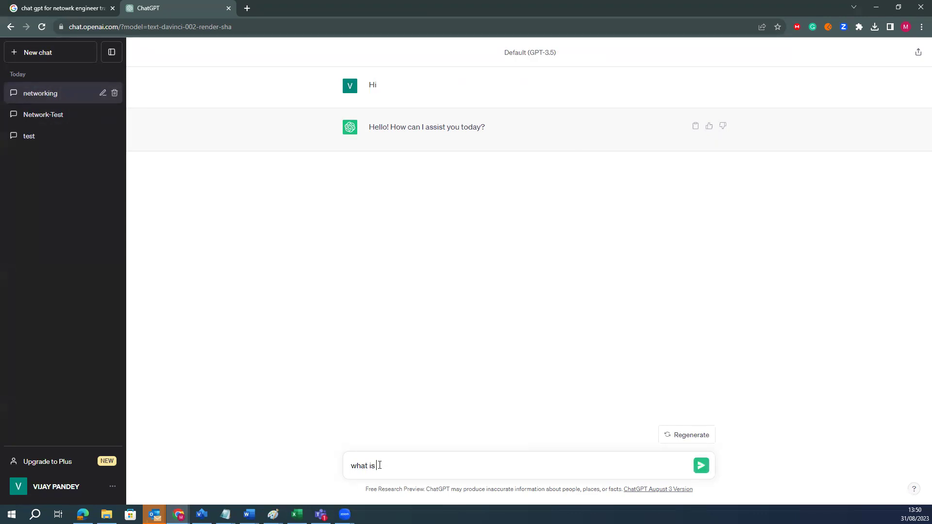
type("your name")
key("Return")
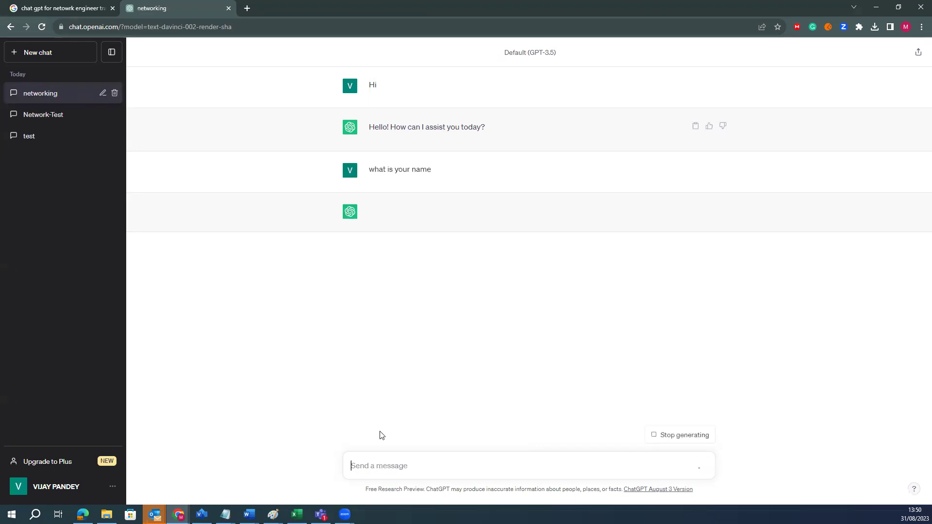
left_click_drag(370, 212, 642, 213)
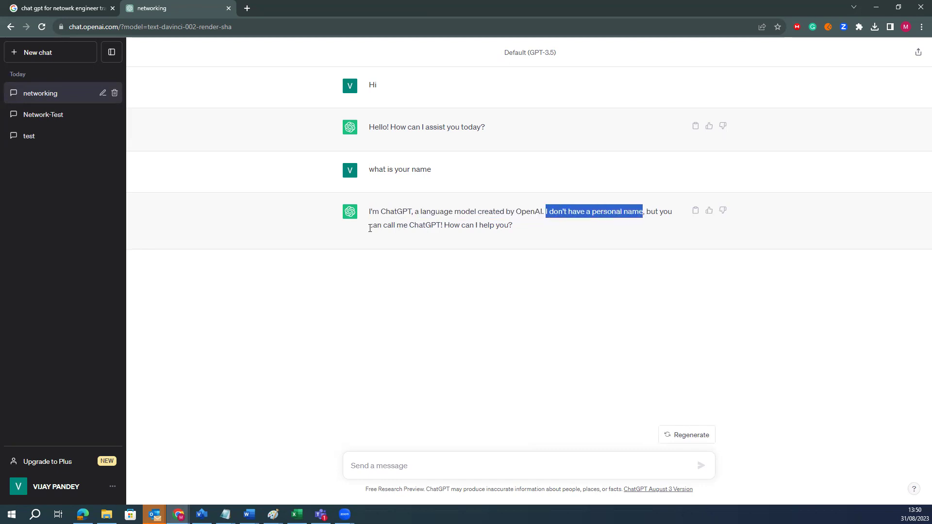
left_click_drag(372, 225, 516, 229)
left_click(451, 226)
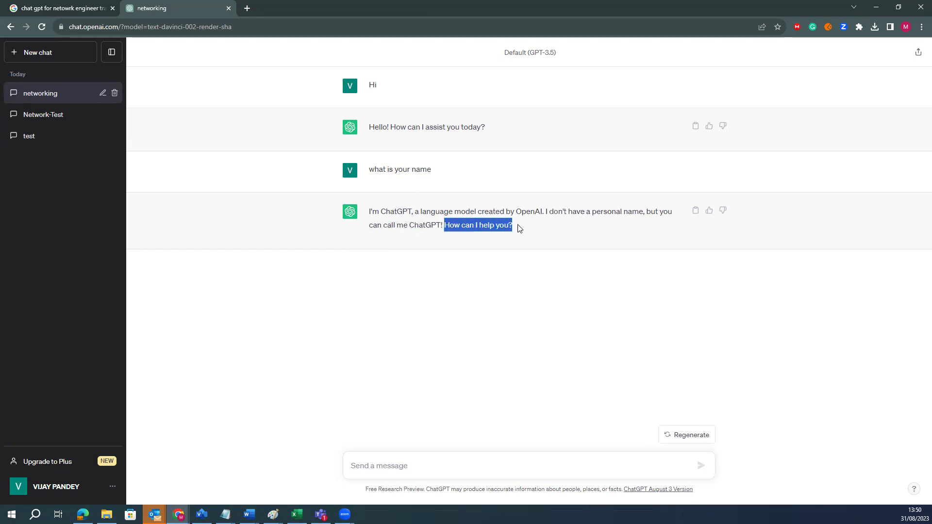
left_click(519, 229)
- Open another browser tab and search Google for "what is your name" as a comparison
left_click(247, 8)
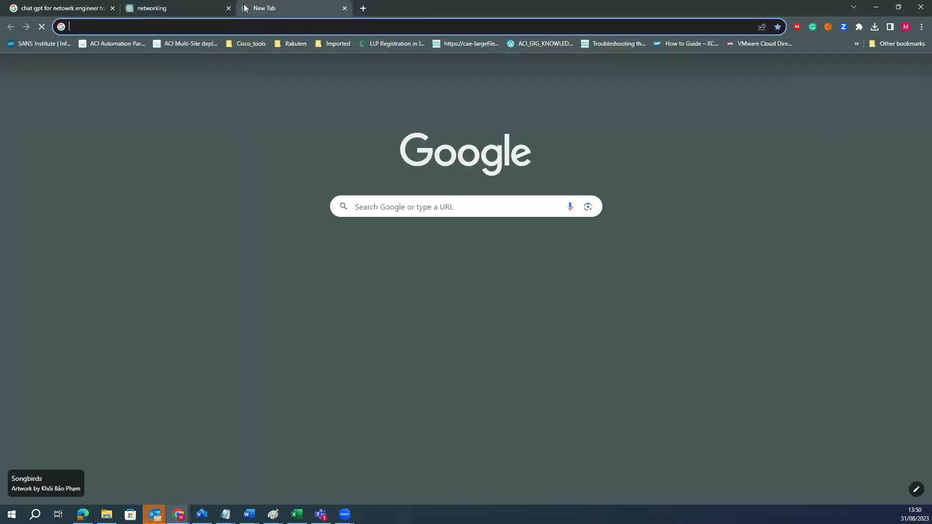
type("what is ")
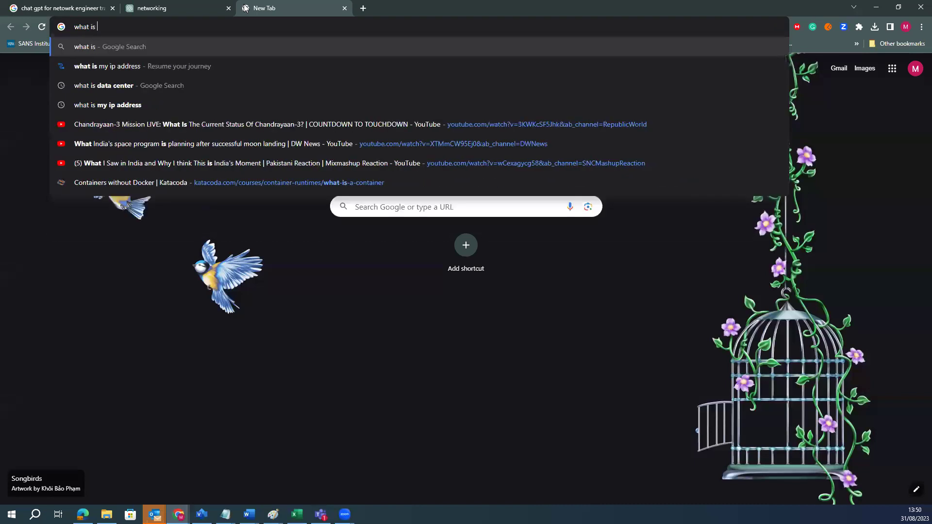
type("your name")
key("Return")
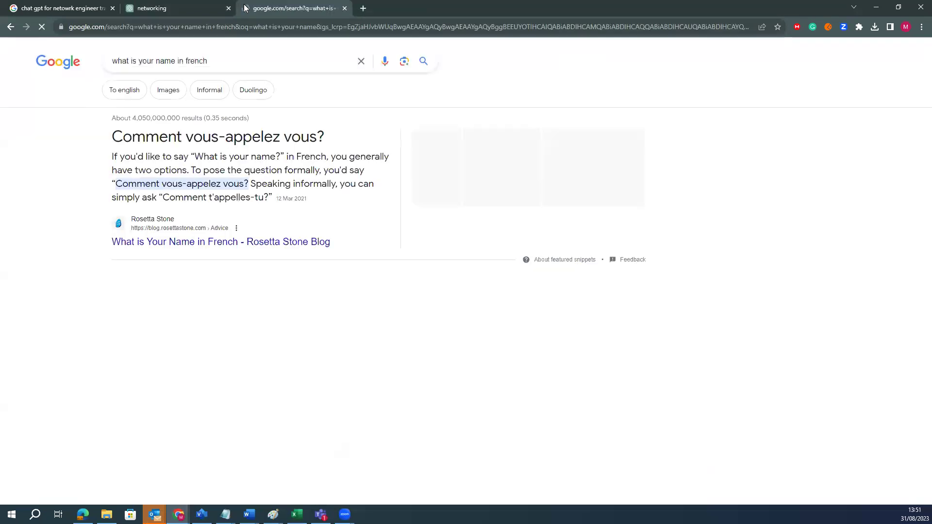
- Remove "in french" from the Google query, rerun the search for "what is your name" and look through the results
left_click(221, 61)
key("BackSpace")
key("BackSpace")
key("BackSpace")
key("BackSpace")
key("BackSpace")
key("BackSpace")
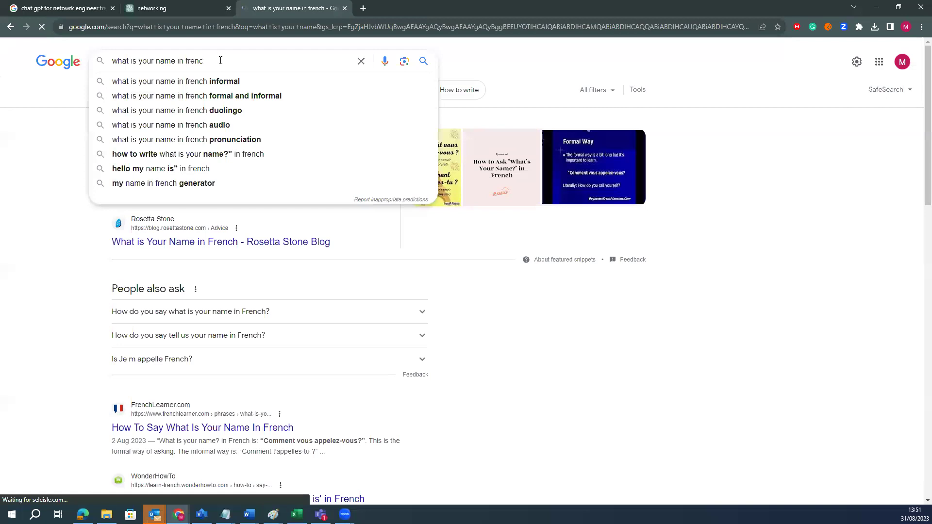
key("BackSpace")
key("BackSpace")
key("BackSpace")
key("Return")
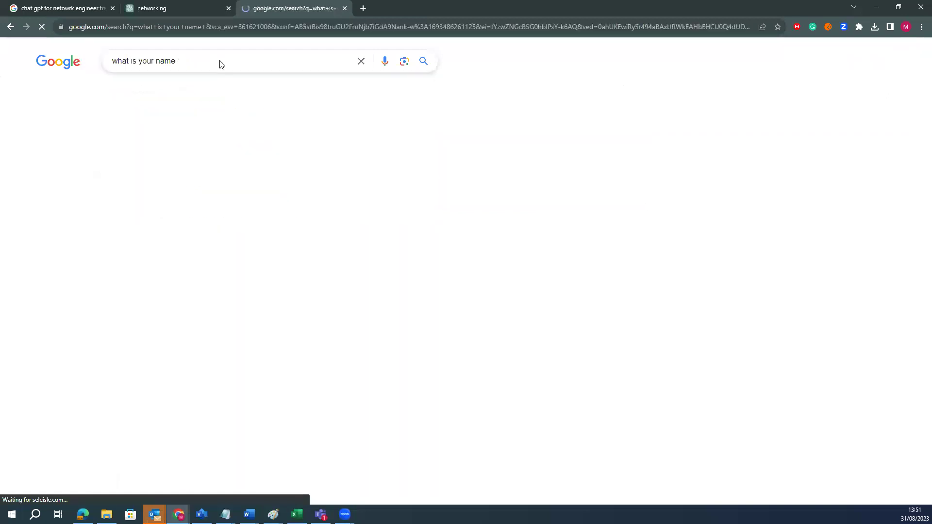
scroll(185, 243, "down", 5)
scroll(181, 234, "up", 5)
scroll(166, 243, "down", 10)
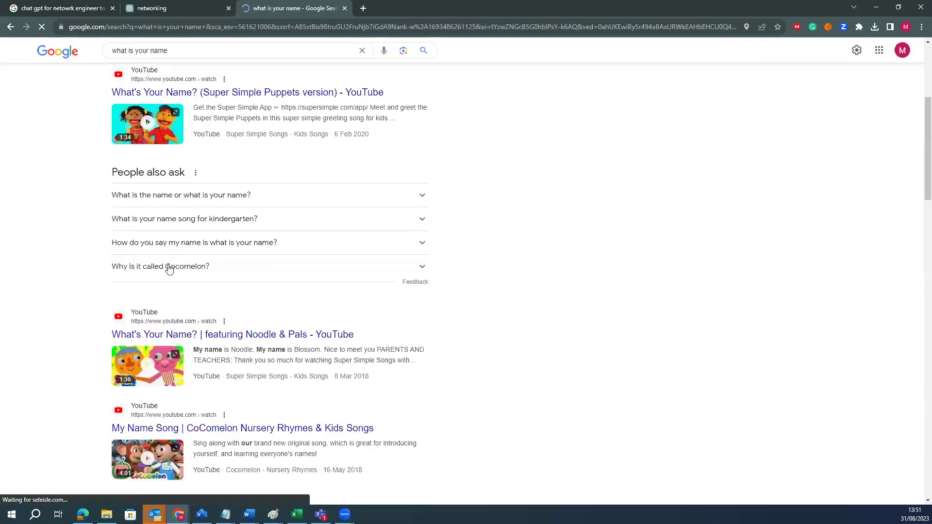
scroll(194, 275, "down", 7)
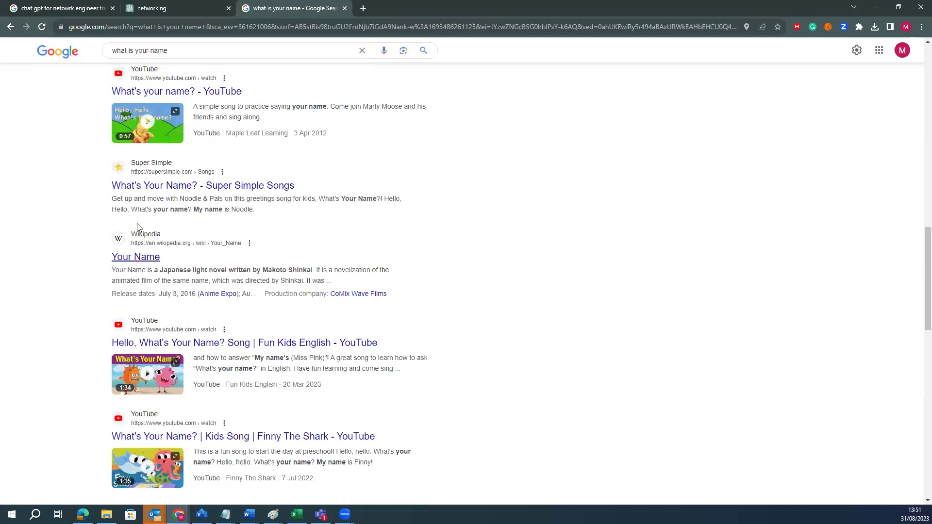
- Finish looking through the Google results, return to the networking chat and reread its answer to "what is your name"
scroll(175, 322, "down", 3)
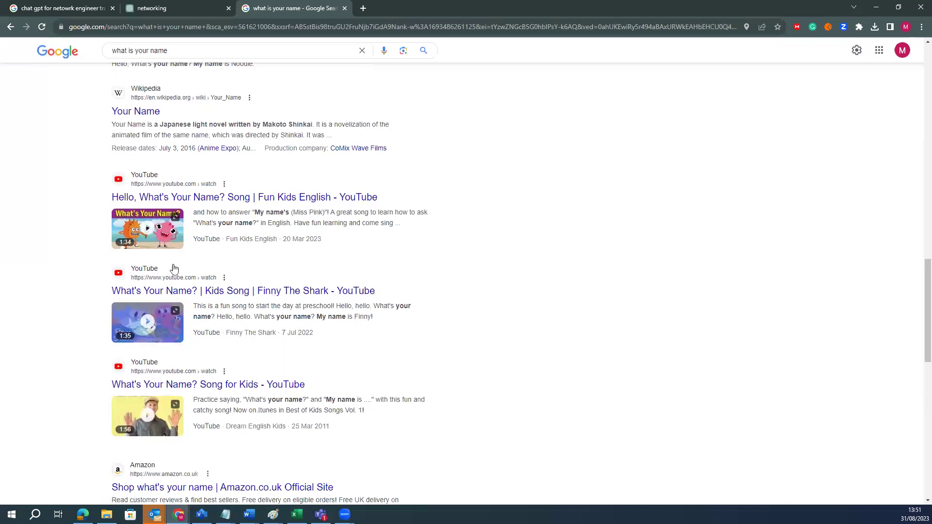
scroll(181, 299, "up", 2)
scroll(182, 299, "up", 2)
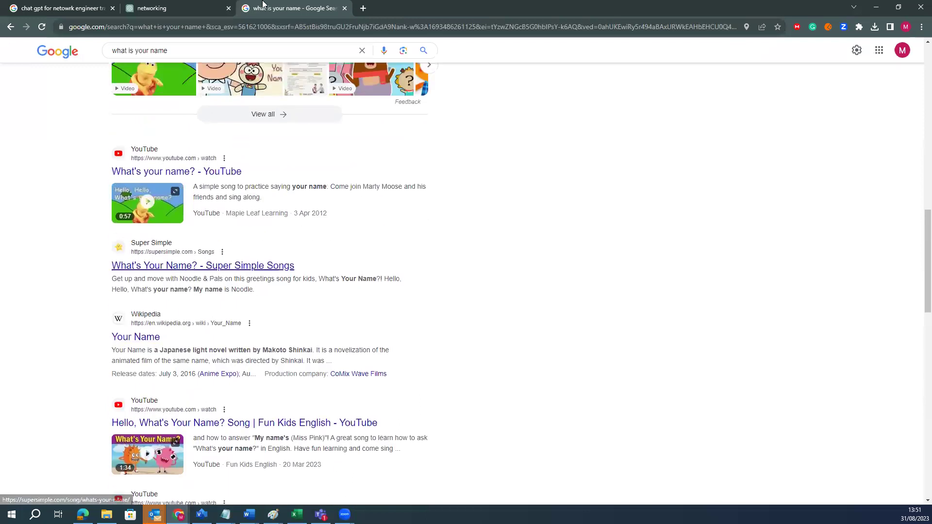
left_click(197, 8)
mouse_move(367, 213)
left_mouse_down()
mouse_move(515, 227)
mouse_move(378, 198)
left_mouse_up()
left_click(516, 231)
left_click_drag(434, 173, 367, 174)
left_click(378, 299)
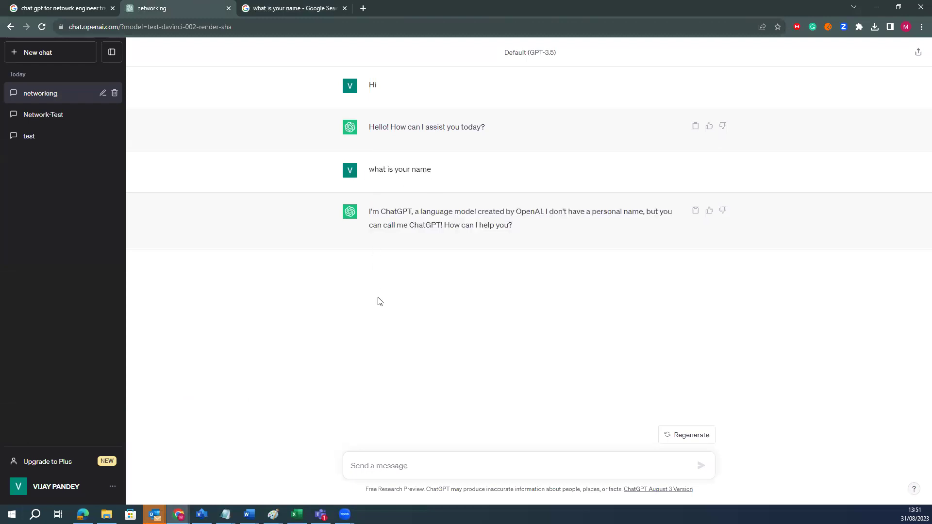
- Switch to the Paint drawing, maximize it and draw a large rounded rectangle below the "Chat GPT FOR NETOWORK ENGINEERS" heading
mouse_move(273, 515)
left_click(305, 461)
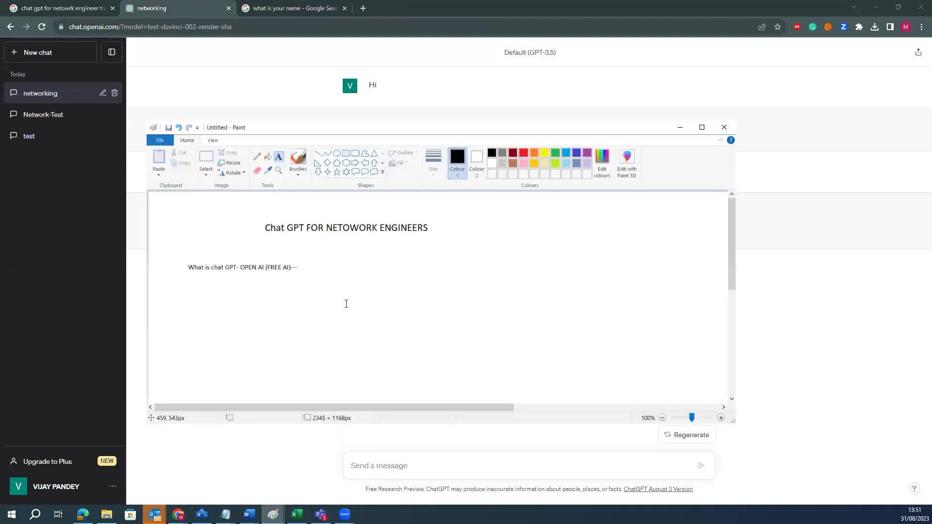
left_click(701, 127)
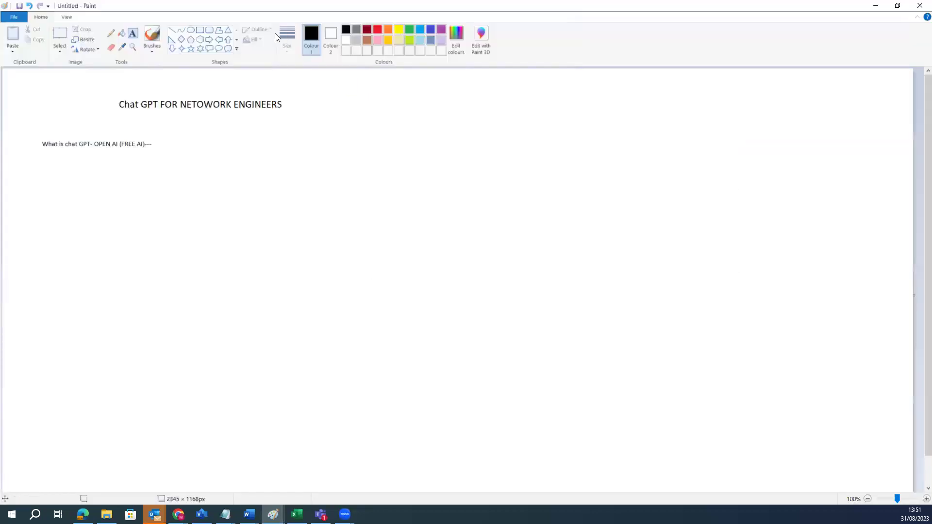
left_click_drag(262, 171, 370, 224)
key("Escape")
left_click(208, 30)
left_click_drag(265, 157, 460, 234)
- Draw three smaller rounded rectangles side by side well below the large one
left_click(433, 347)
left_click_drag(384, 329, 463, 404)
left_click_drag(310, 322, 376, 409)
left_click(272, 336)
left_click_drag(261, 328, 300, 413)
left_click(207, 119)
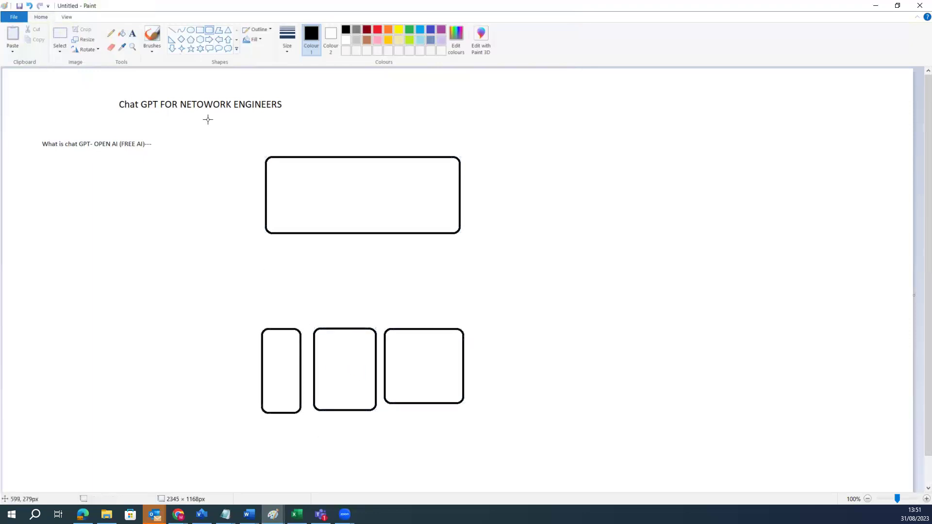
- Label the large rounded rectangle with the text "chat GPT" and, two lines below it, "FRONT-END"
left_click(131, 33)
left_click(281, 166)
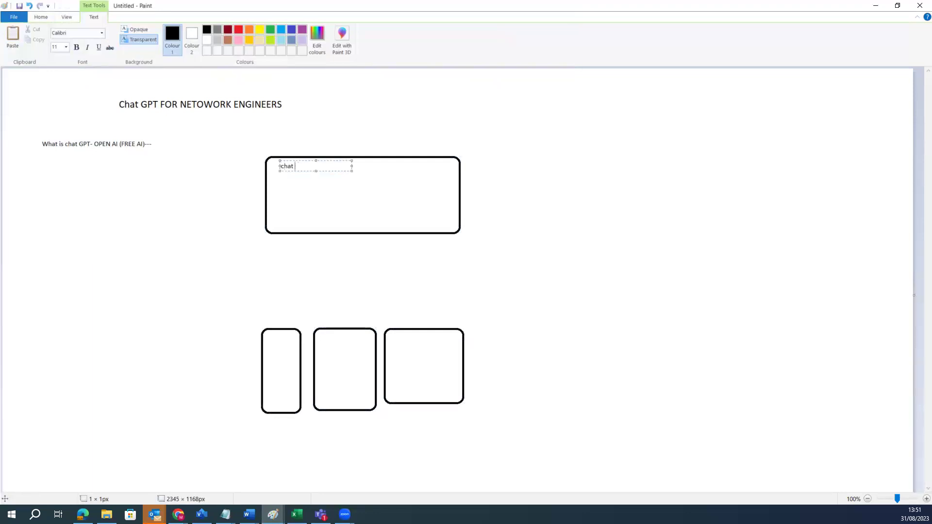
type("chat GPT")
key("Return")
key("Return")
type("FRONT-END")
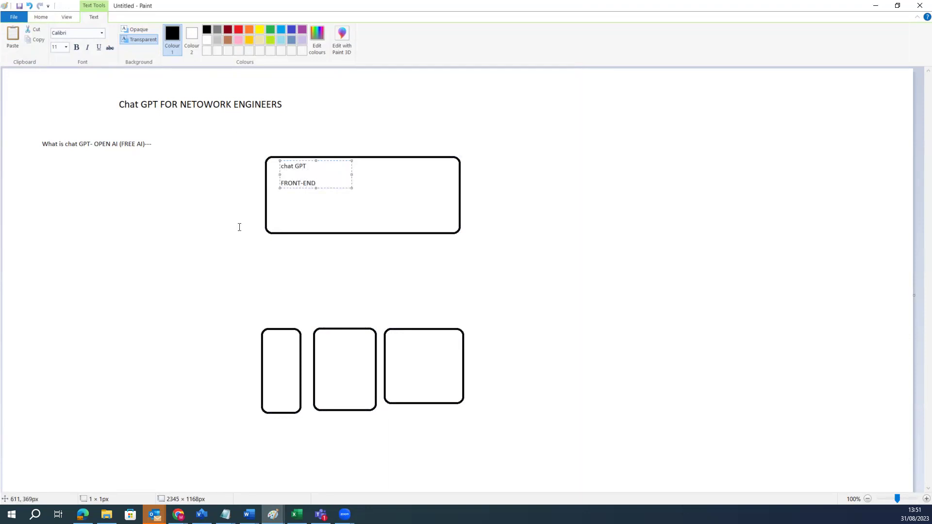
left_click(248, 210)
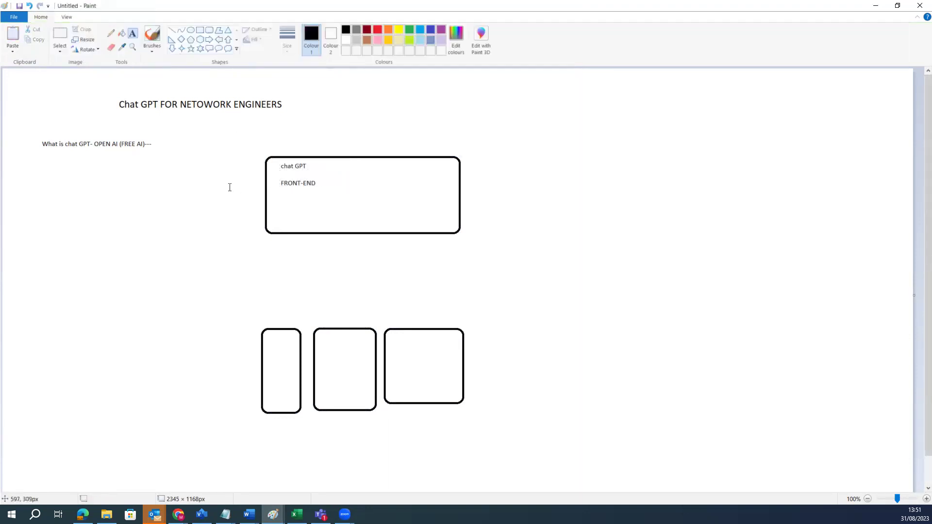
- Add the text "USERS" above the large box and "DB" inside the leftmost small box
left_click(339, 143)
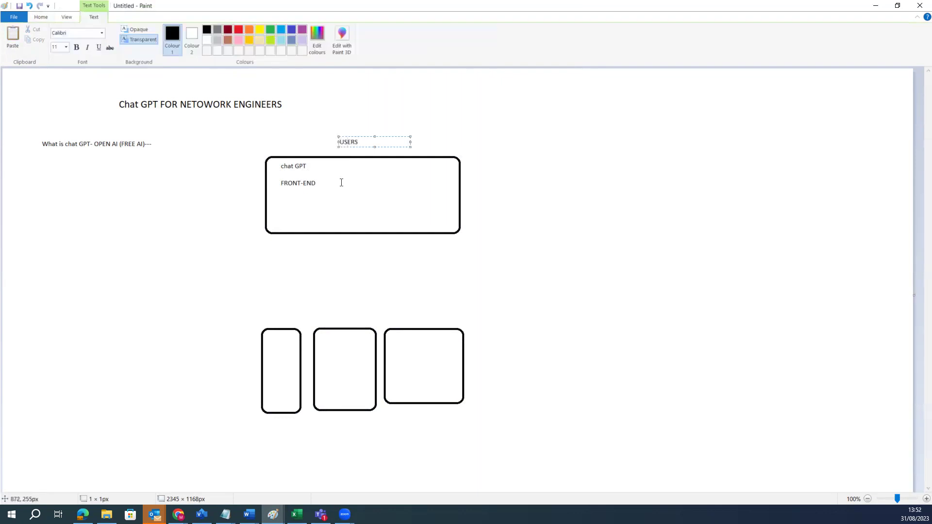
left_click(301, 307)
left_click(274, 358)
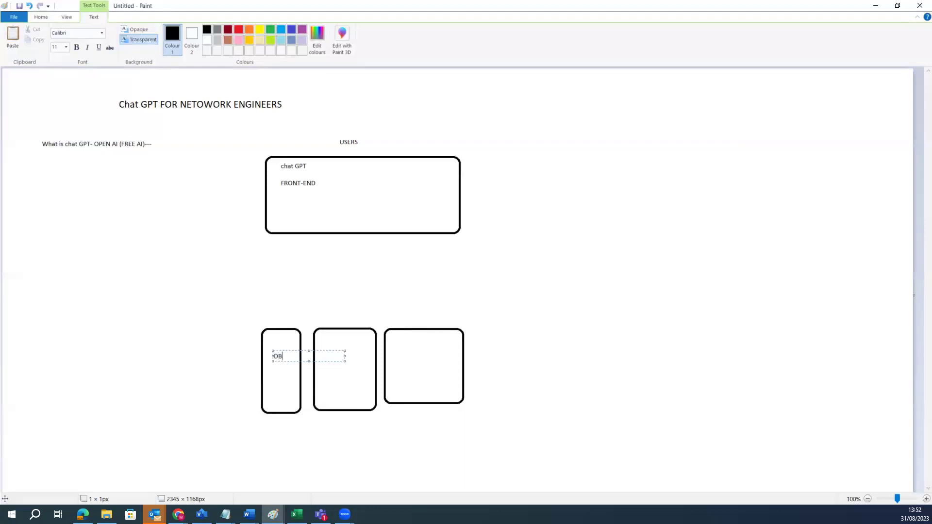
left_click(247, 333)
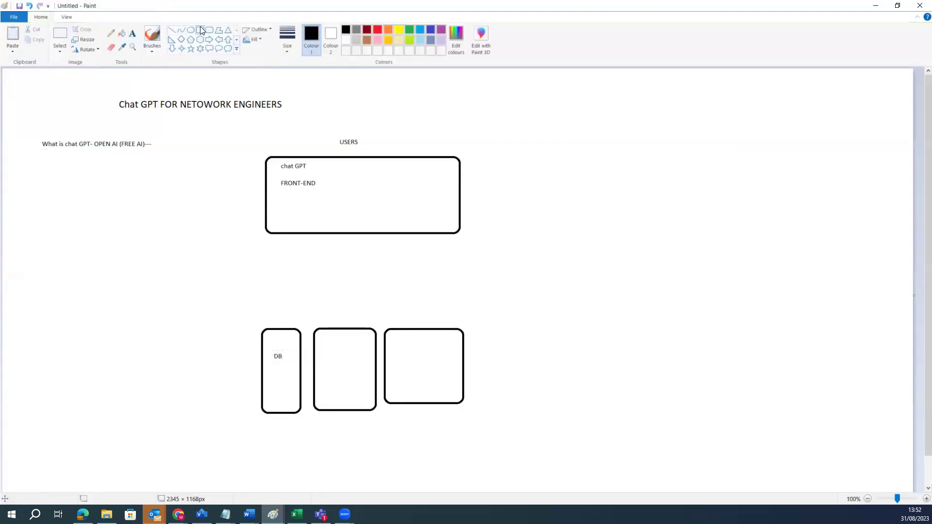
- Frame the three small boxes with a rectangle of about 608 × 279 px and draw freehand arrows from the large box to each
mouse_move(245, 311)
left_mouse_down()
mouse_move(272, 374)
mouse_move(458, 426)
mouse_move(481, 420)
left_mouse_up()
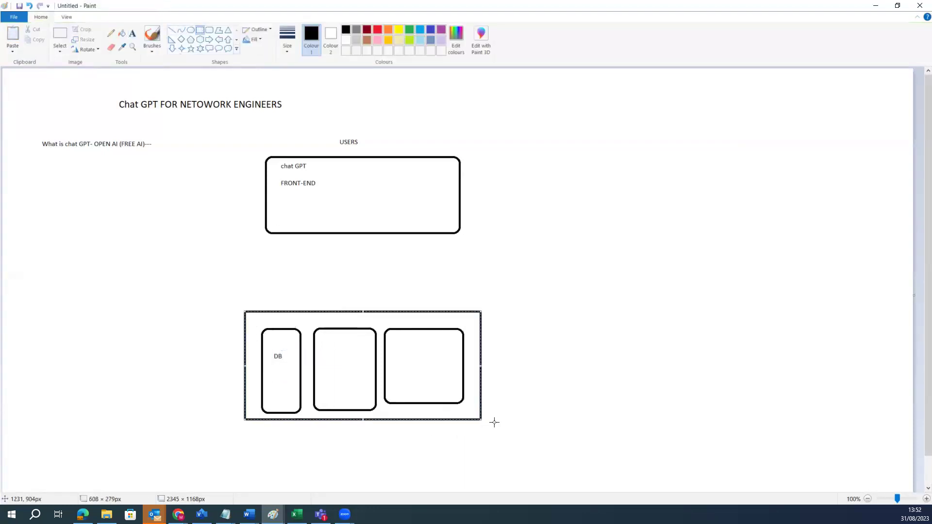
left_click(111, 33)
mouse_move(344, 235)
left_mouse_down()
mouse_move(295, 329)
mouse_move(345, 293)
mouse_move(339, 327)
mouse_move(360, 269)
mouse_move(401, 337)
mouse_move(349, 323)
mouse_move(341, 330)
mouse_move(349, 338)
left_mouse_up()
left_click_drag(290, 322, 300, 334)
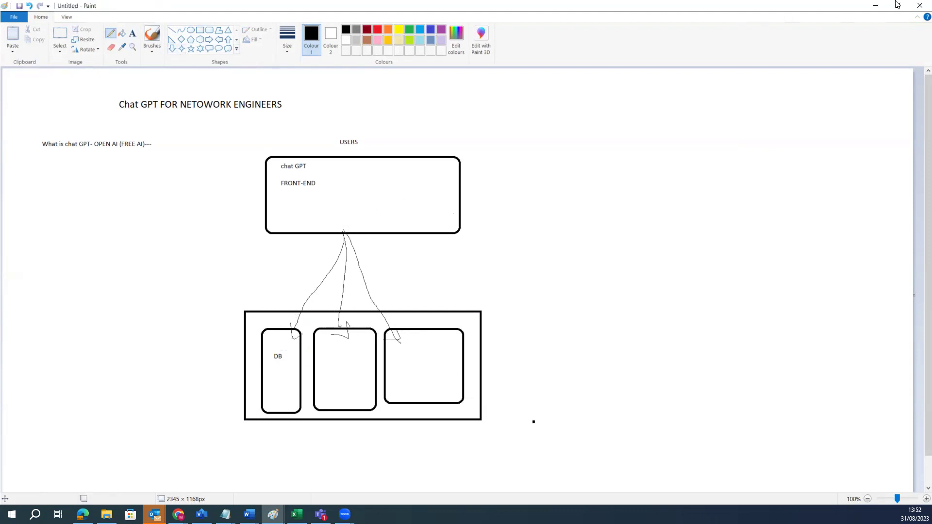
- Return to the networking chat in ChatGPT, ask "what is networking" and read through the reply
left_click(877, 6)
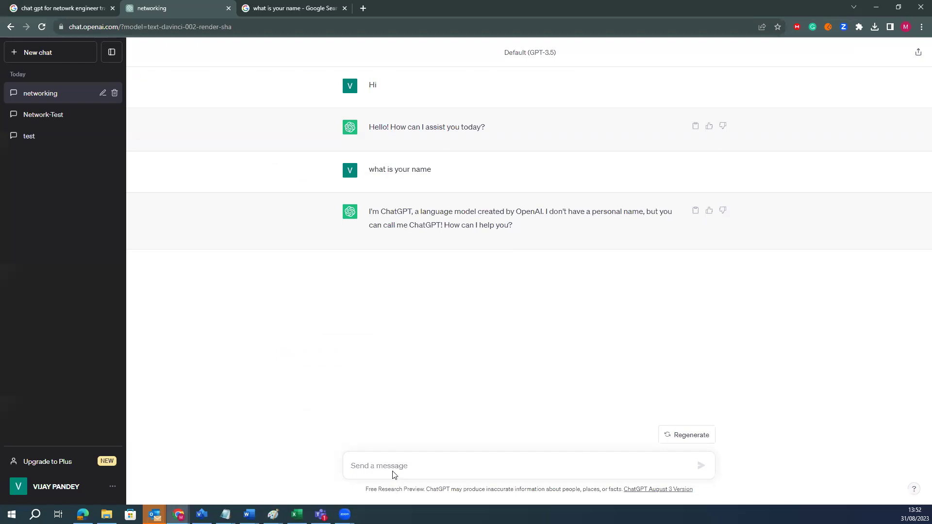
type("NET")
key("BackSpace")
key("BackSpace")
key("BackSpace")
type("what is networking")
key("Return")
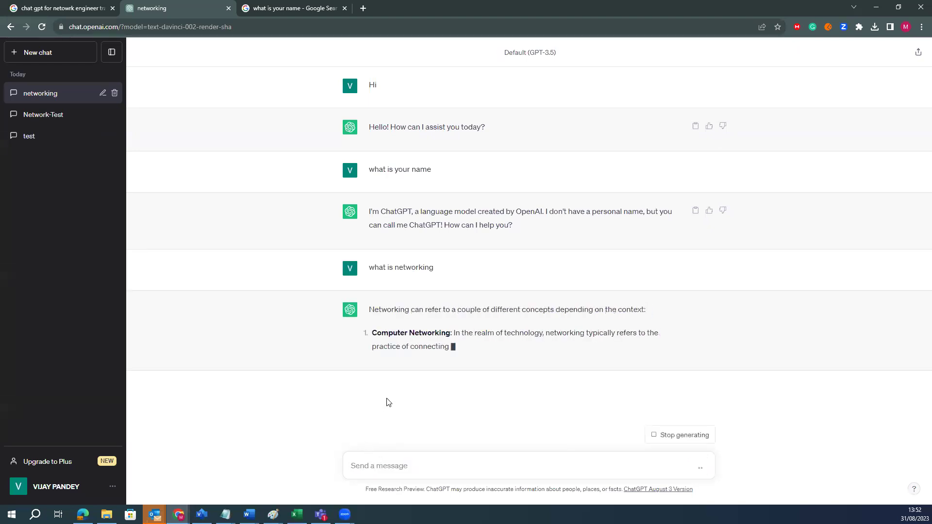
left_click_drag(372, 333, 501, 319)
left_click(500, 319)
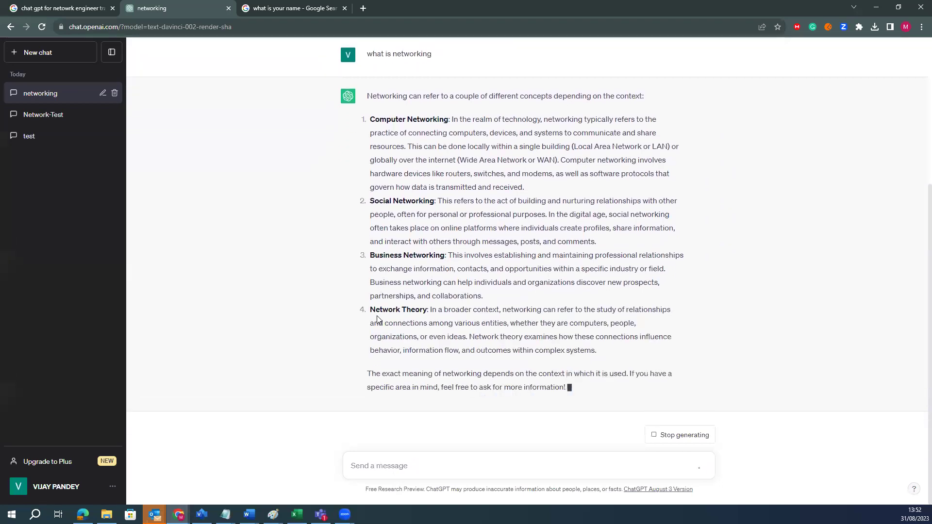
left_click_drag(370, 119, 567, 388)
left_click(485, 266)
- Ask "what is cisco ccna" in the same chat and go over the answer and its list of topics
type("what is")
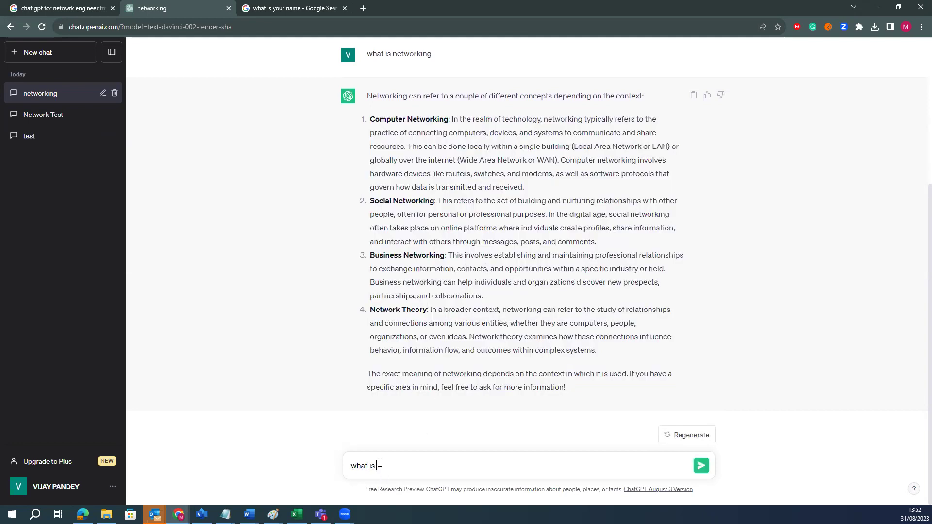
type(" cisco ccna")
key("Return")
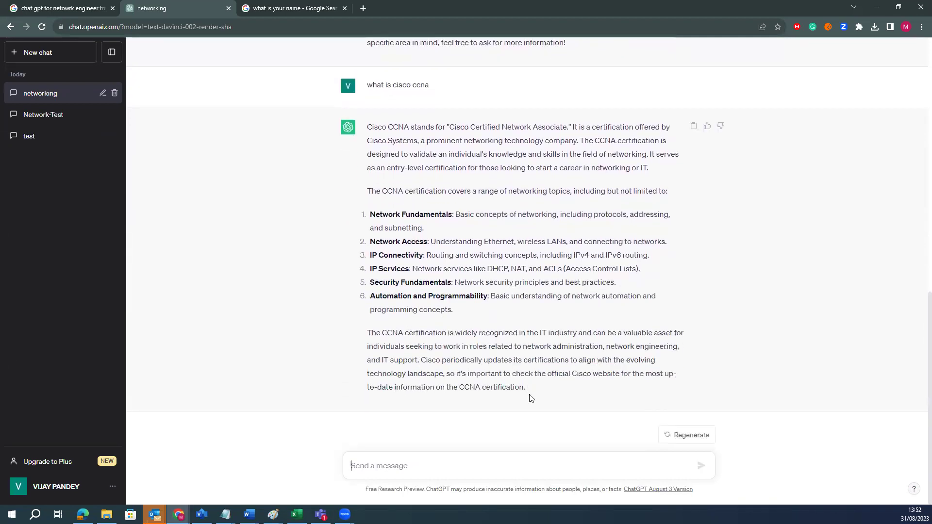
left_click_drag(530, 395, 364, 127)
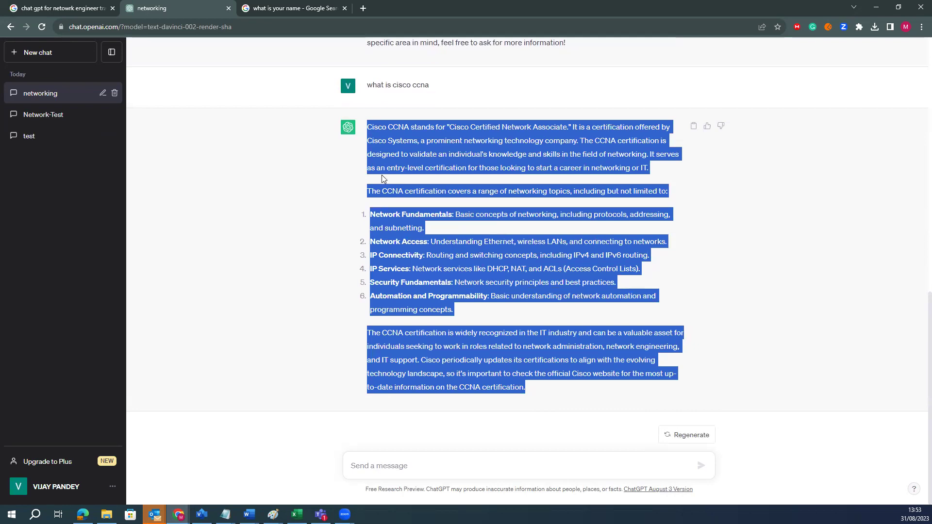
left_click(376, 206)
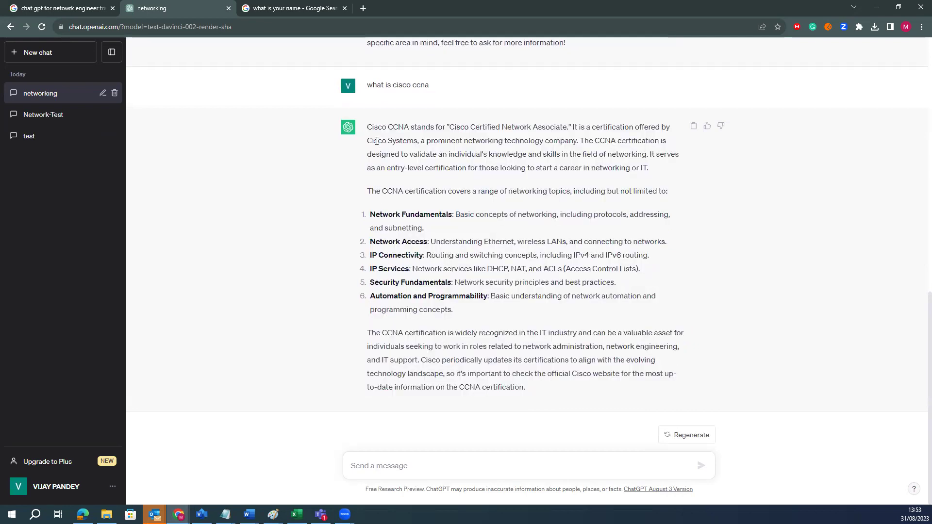
left_click_drag(369, 127, 540, 392)
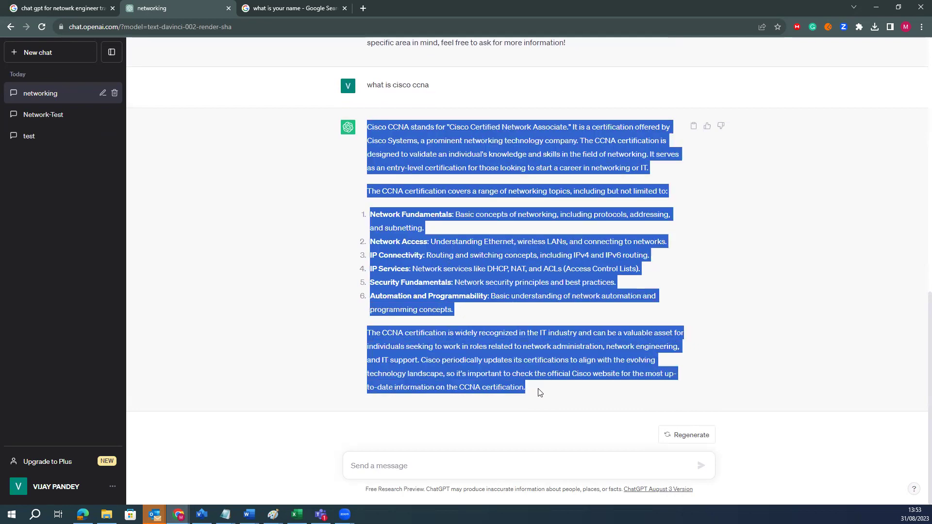
left_click_drag(463, 313, 370, 207)
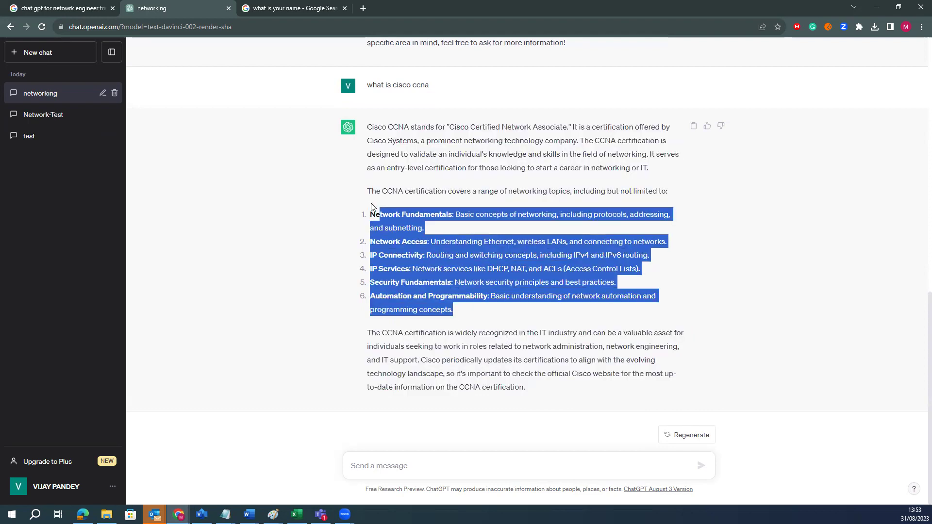
left_click(371, 200)
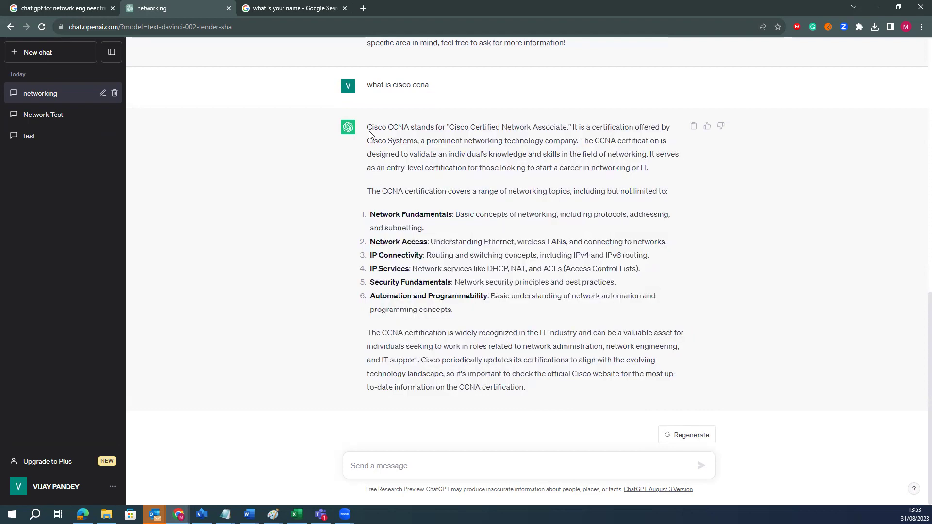
left_click_drag(367, 128, 533, 392)
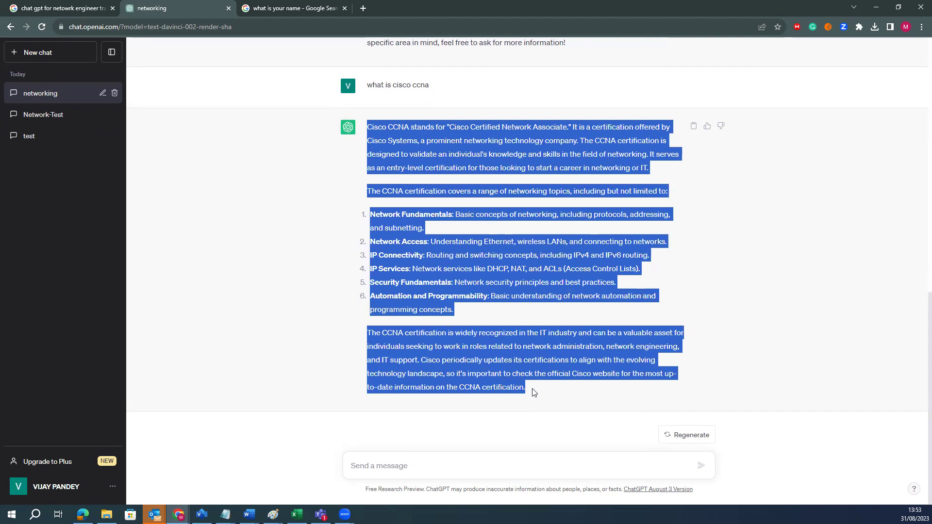
left_click(536, 391)
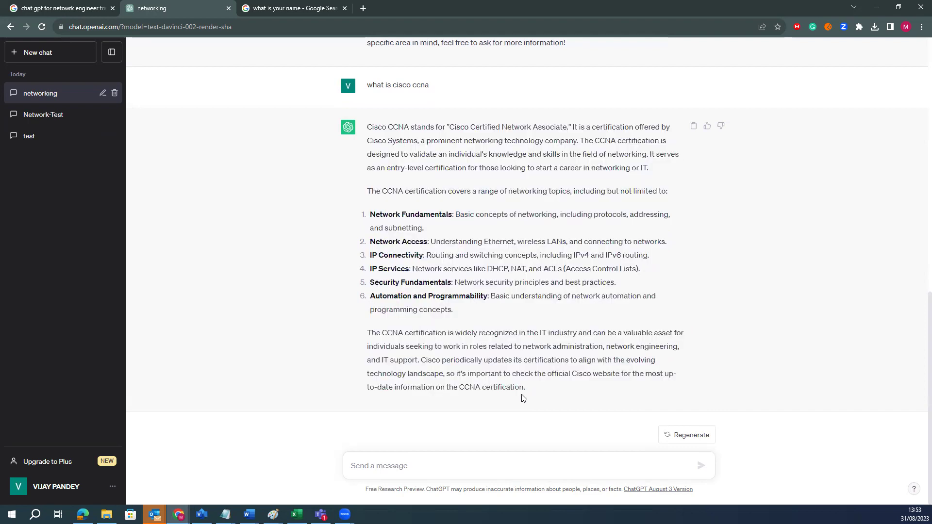
- Send the message "i want to write a easy in india" and answer the follow-up question with "essay"
left_click(385, 467)
type("i want to write a easy in india")
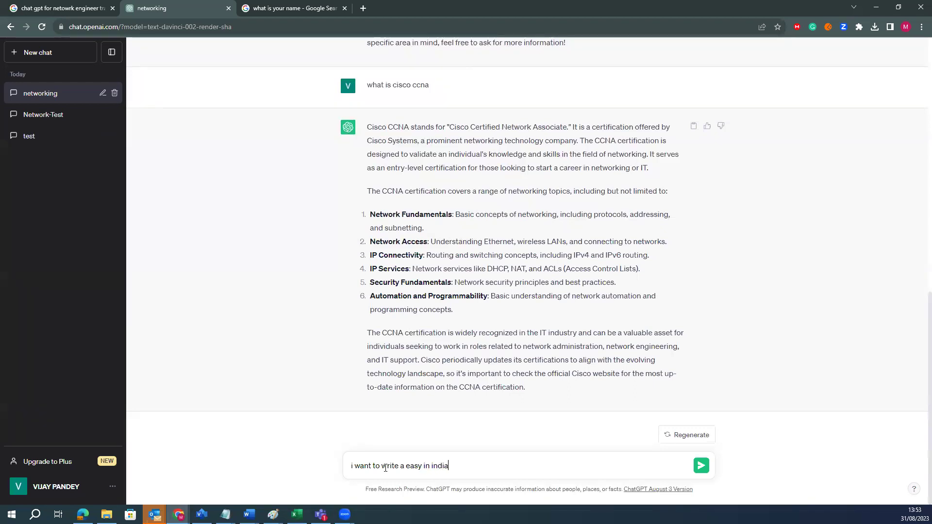
key("Return")
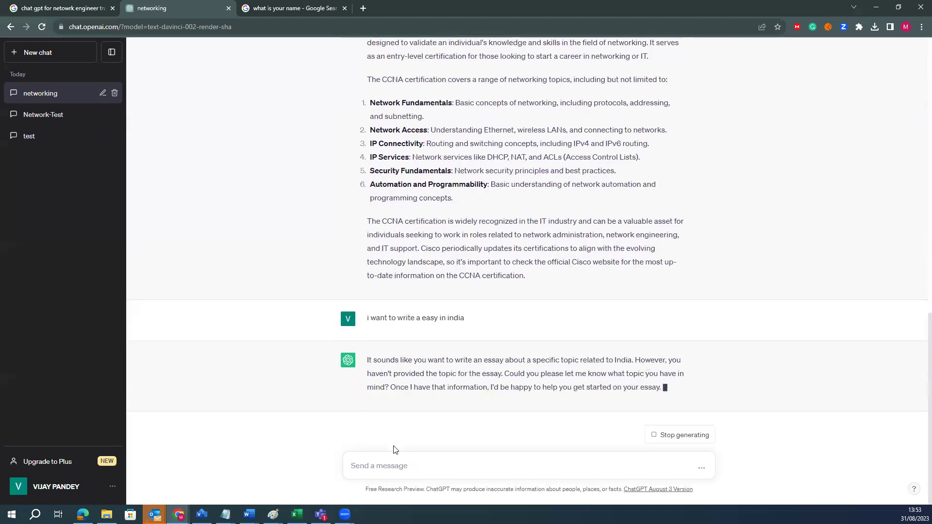
left_click_drag(389, 370, 497, 373)
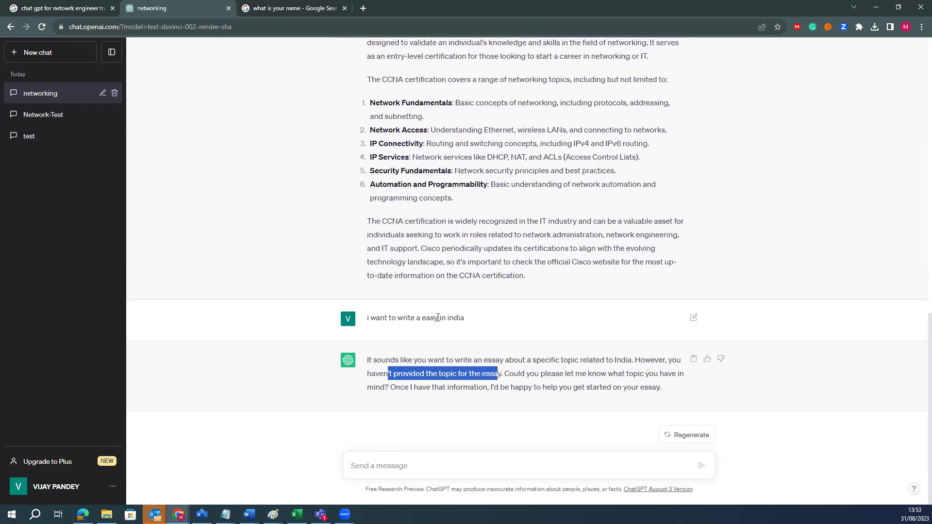
left_click(397, 462)
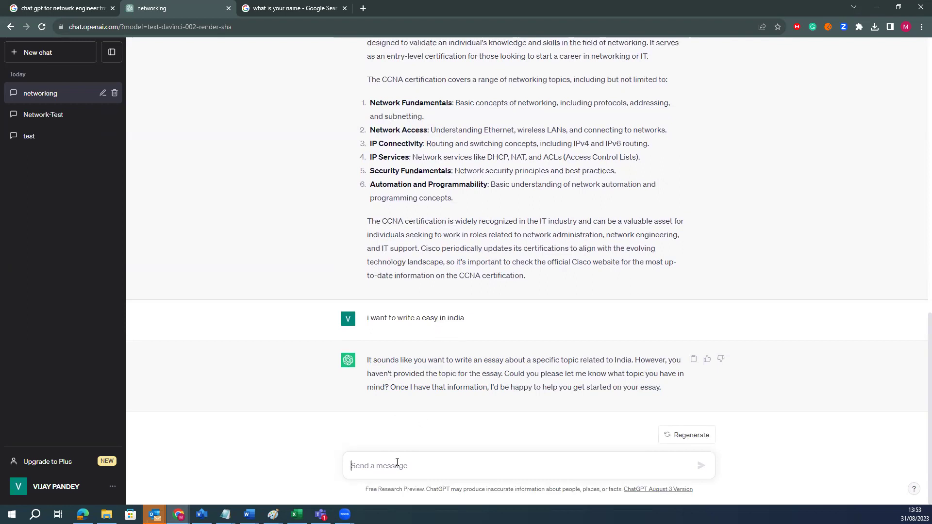
type("essay")
key("Return")
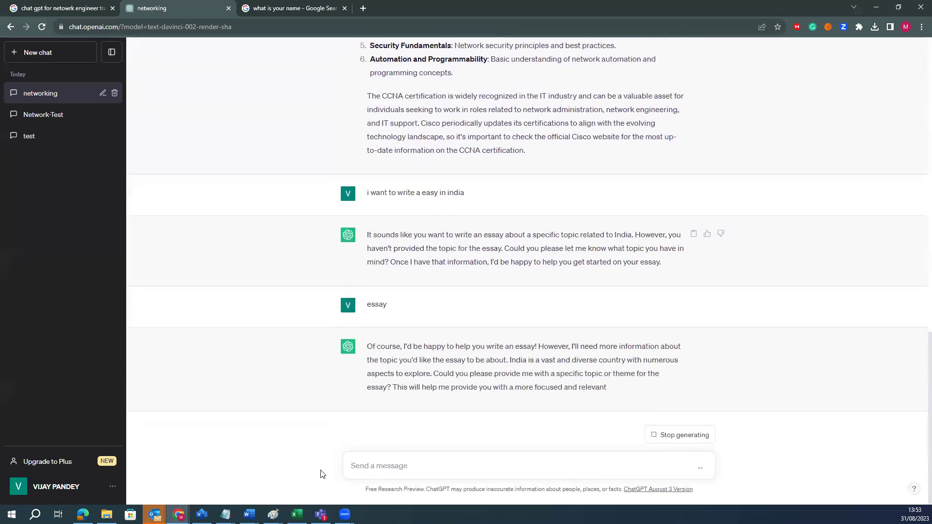
- Ask ChatGPT for an essay on trees
type("es")
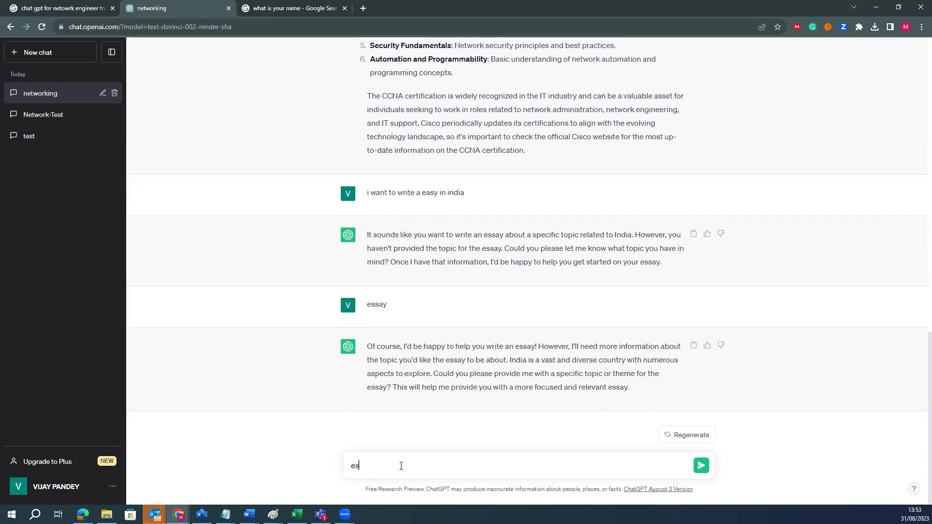
type("say on")
type("e")
key("Return")
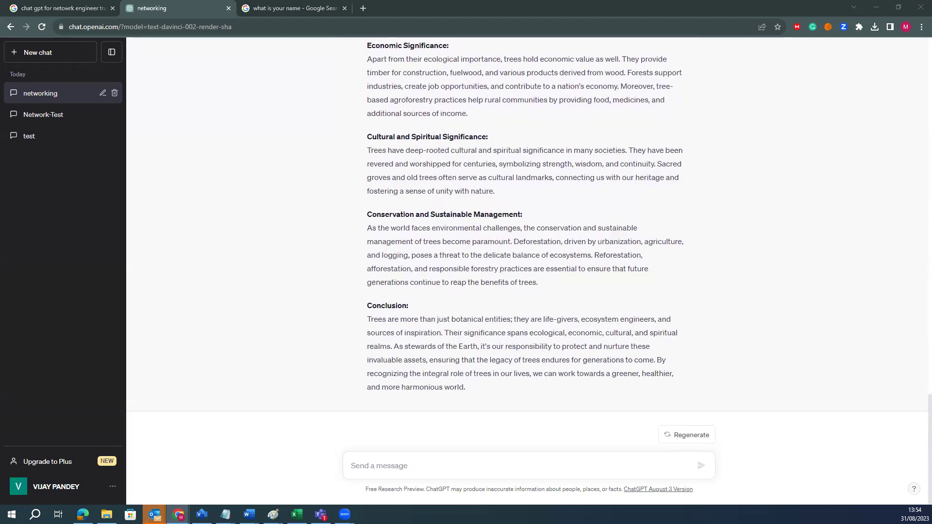
- Review the generated essay on trees from its opening through to the conclusion, highlighting its full text
left_click_drag(480, 393, 352, 154)
scroll(479, 291, "up", 3)
scroll(478, 292, "up", 3)
left_click(419, 244)
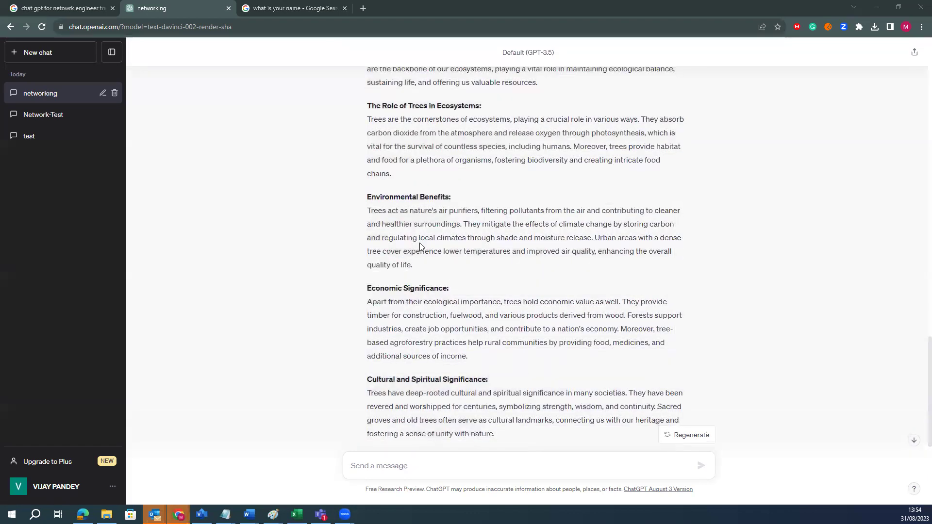
scroll(408, 238, "up", 3)
left_click_drag(367, 222, 406, 368)
left_click(406, 318)
left_click_drag(368, 222, 472, 388)
scroll(408, 381, "down", 9)
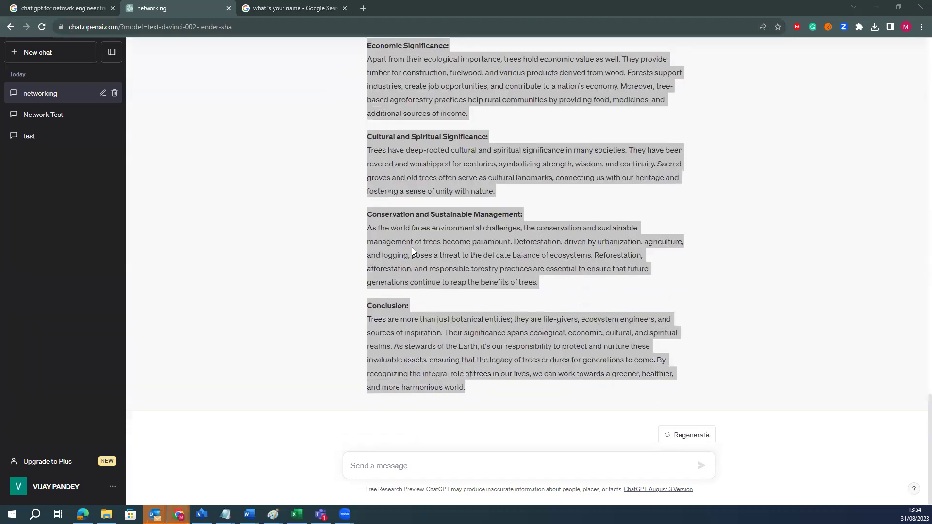
- Go back over the tree essay's sections, from the introduction and ecosystem role through to the conclusion
left_click(470, 389)
left_click_drag(359, 219, 366, 208)
left_click(377, 239)
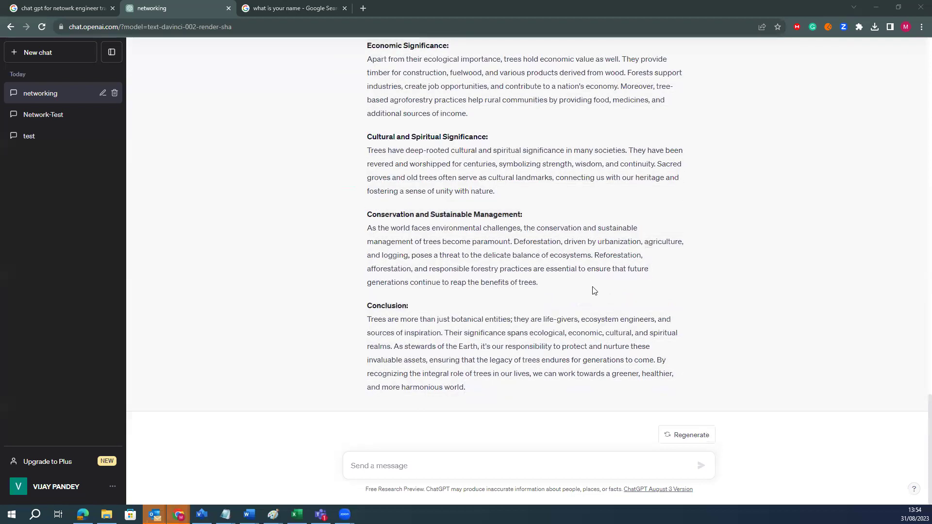
scroll(555, 303, "up", 2)
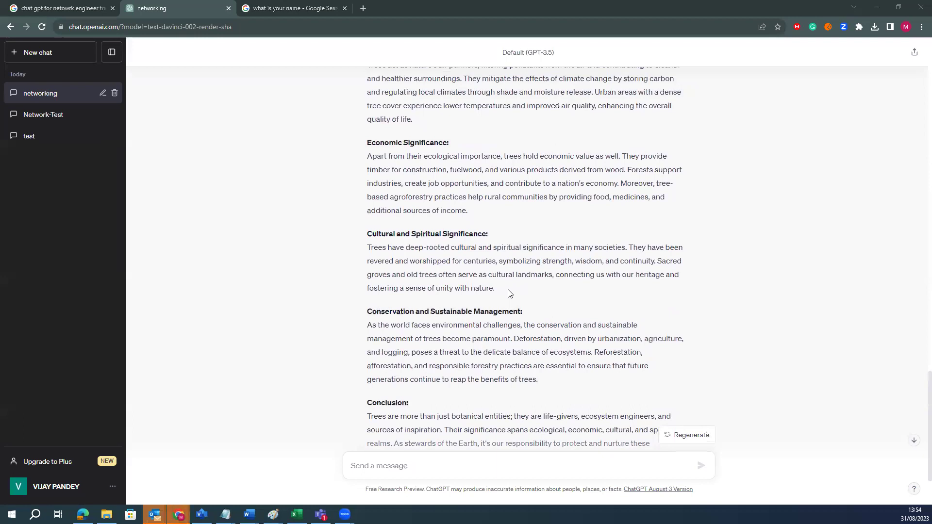
scroll(508, 293, "up", 4)
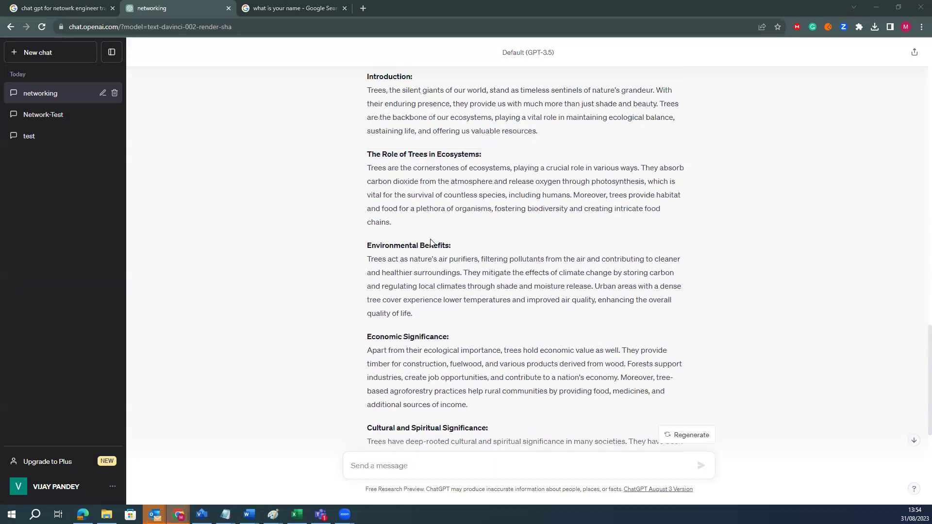
scroll(431, 270, "down", 6)
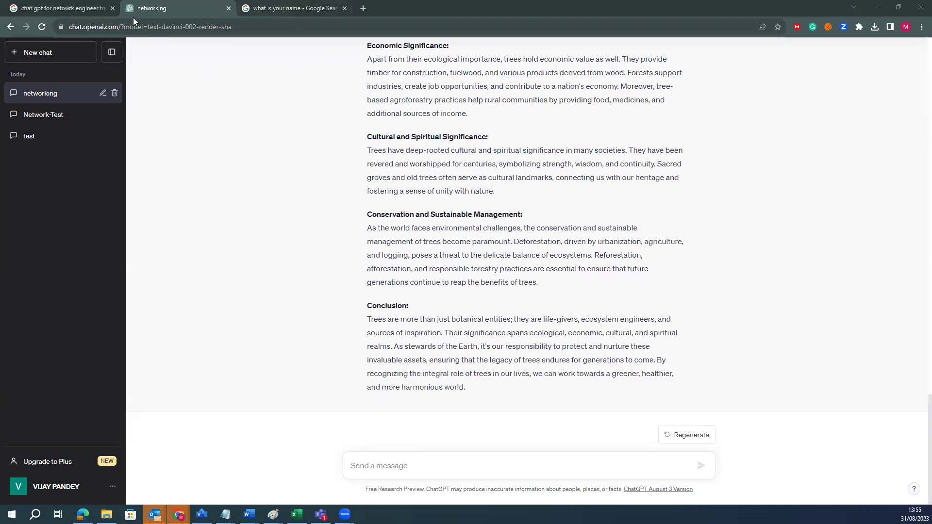
scroll(479, 318, "up", 8)
scroll(482, 307, "down", 8)
- Return to the networking chat after viewing Network-Test, regenerate the tree essay, stop it partway and dismiss the response rating
left_click(39, 116)
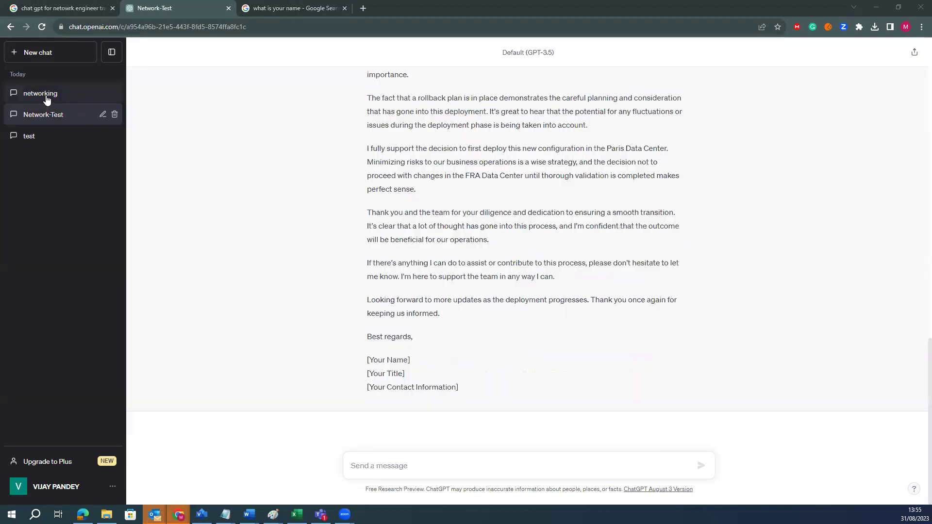
left_click(46, 97)
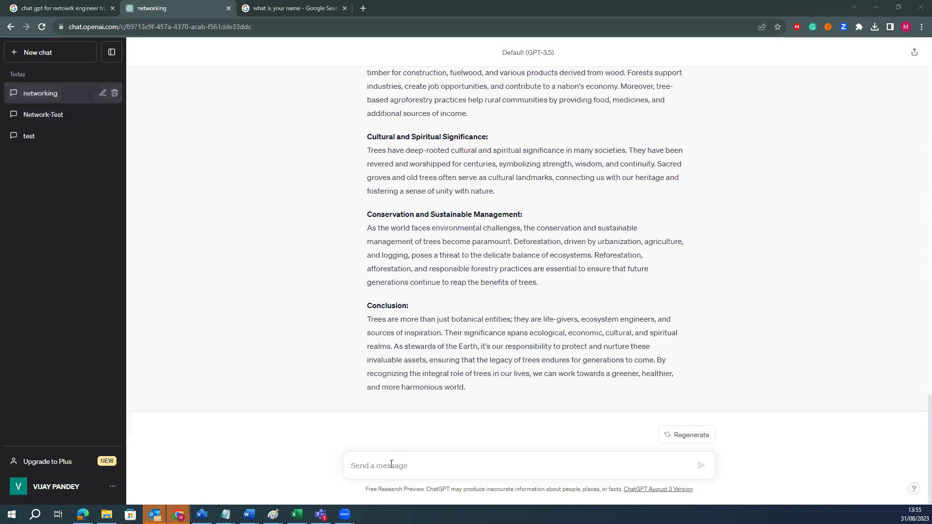
left_click(677, 435)
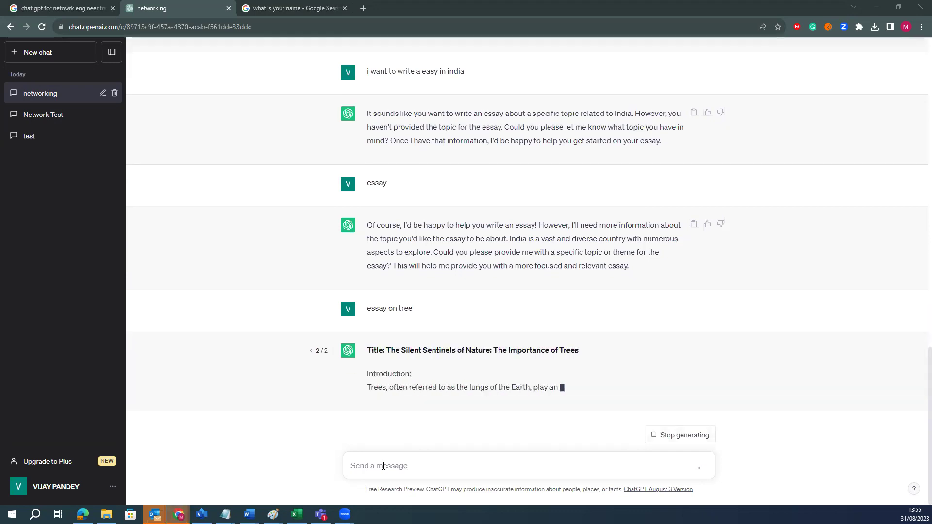
left_click(673, 440)
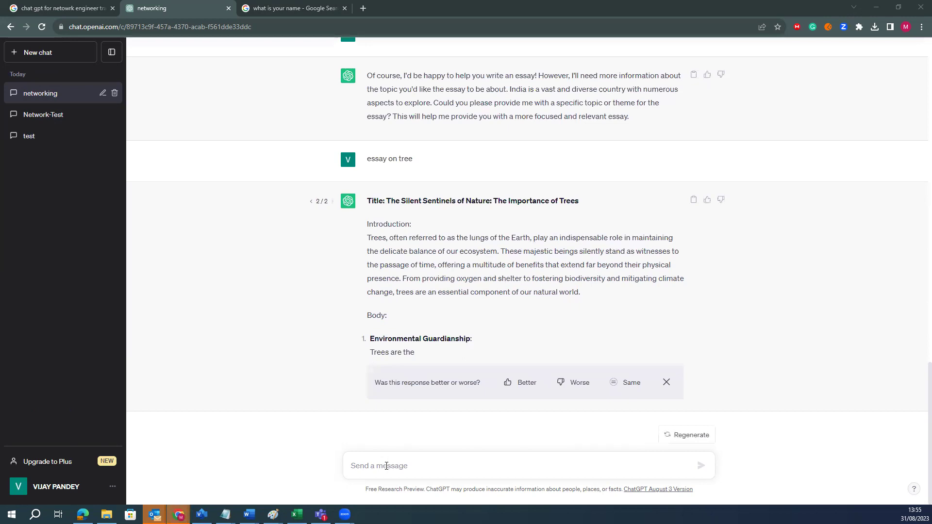
left_click(665, 383)
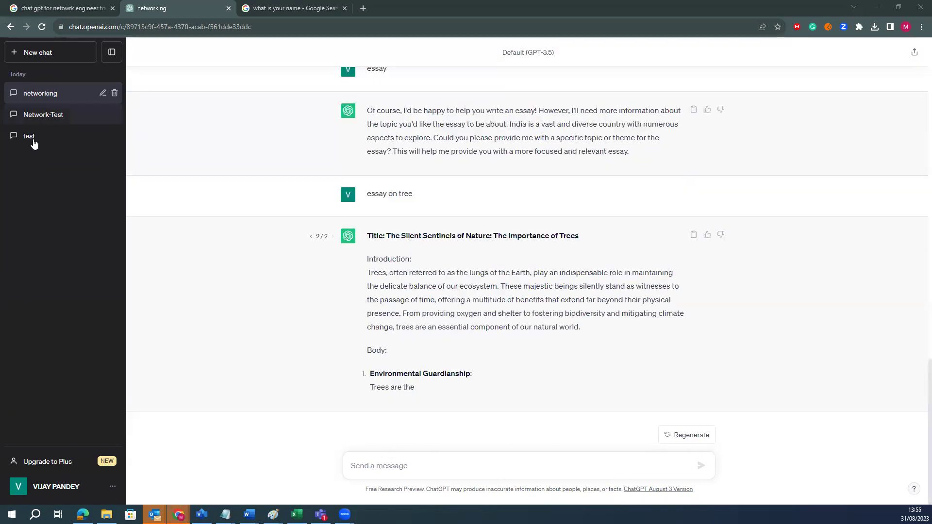
- Open the chat named "test" and delete it from the chat history
left_click(33, 139)
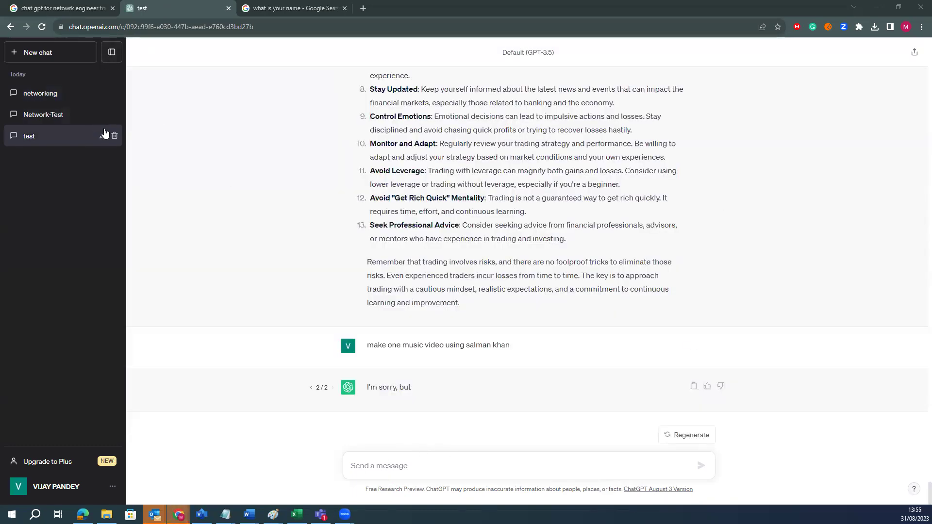
left_click(115, 136)
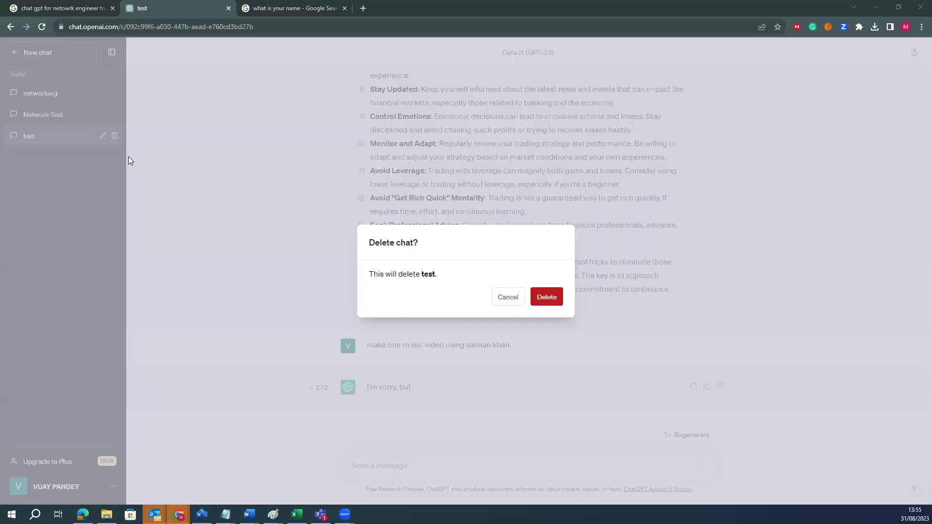
left_click(546, 297)
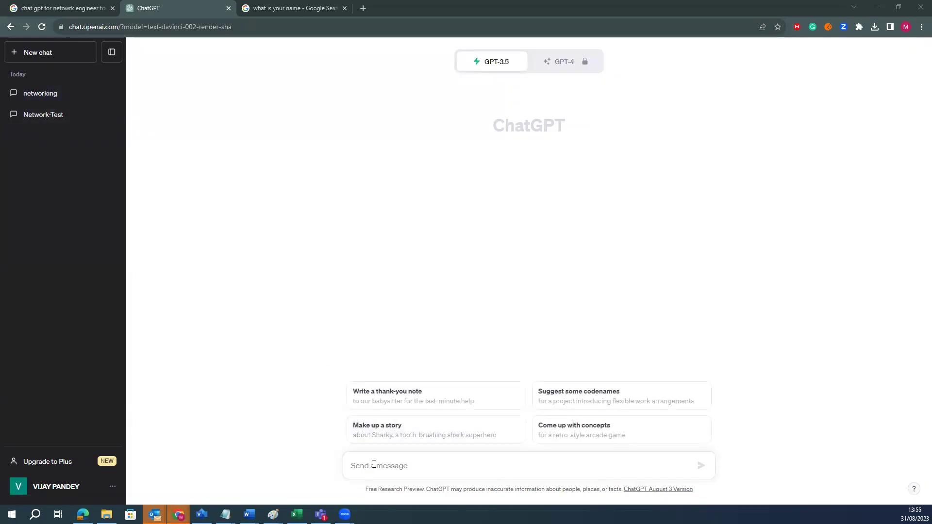
- Delete the Network-Test chat from the history and return to the networking chat
left_click(58, 93)
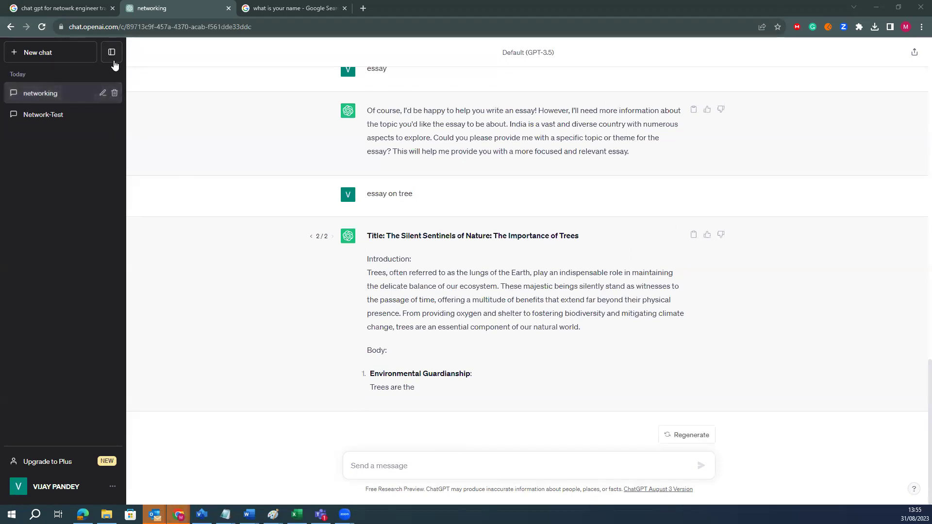
left_click(102, 116)
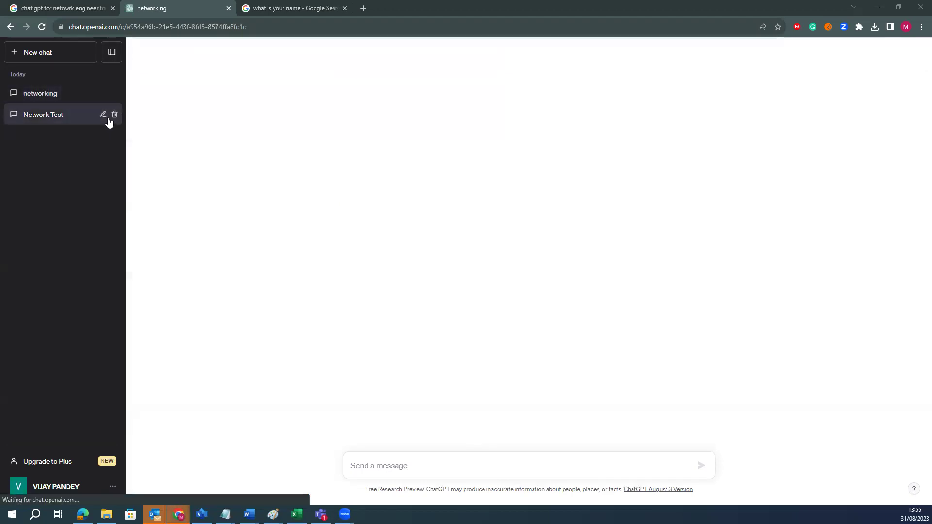
left_click(115, 114)
left_click(546, 297)
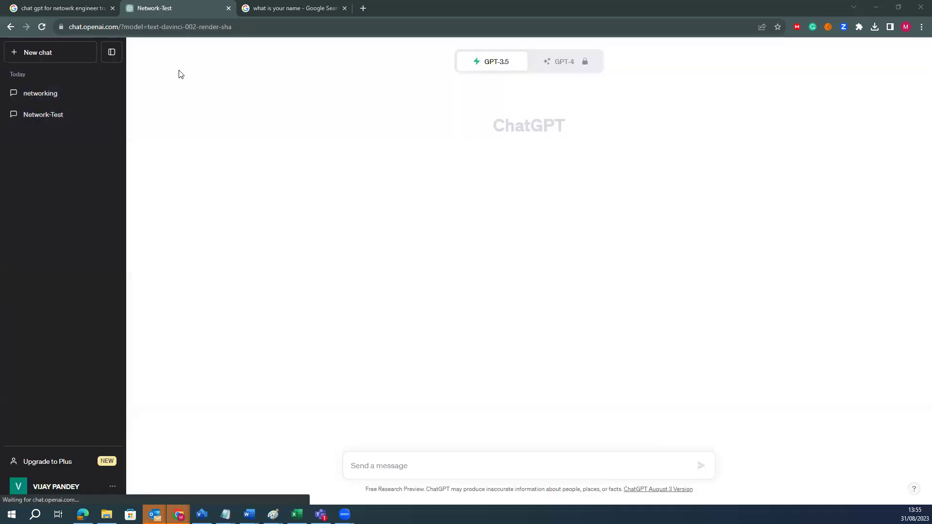
left_click(73, 97)
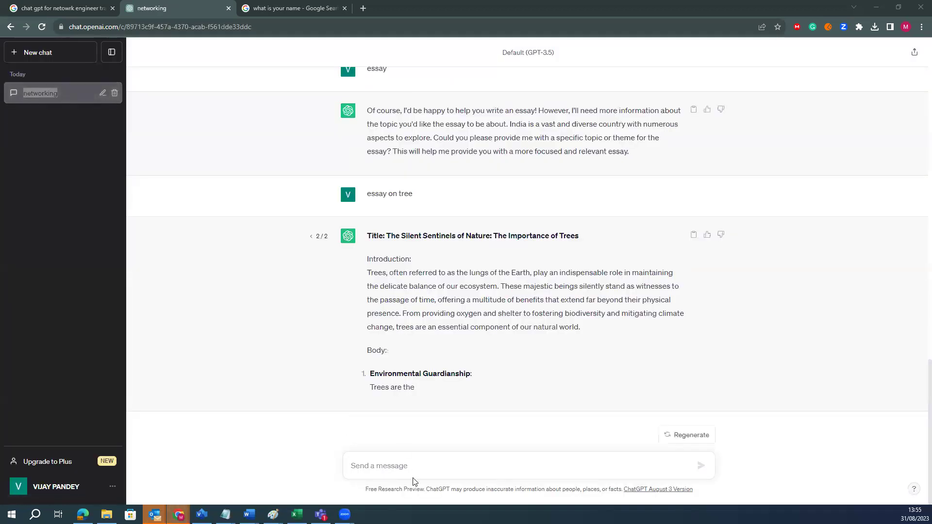
triple_click(404, 466)
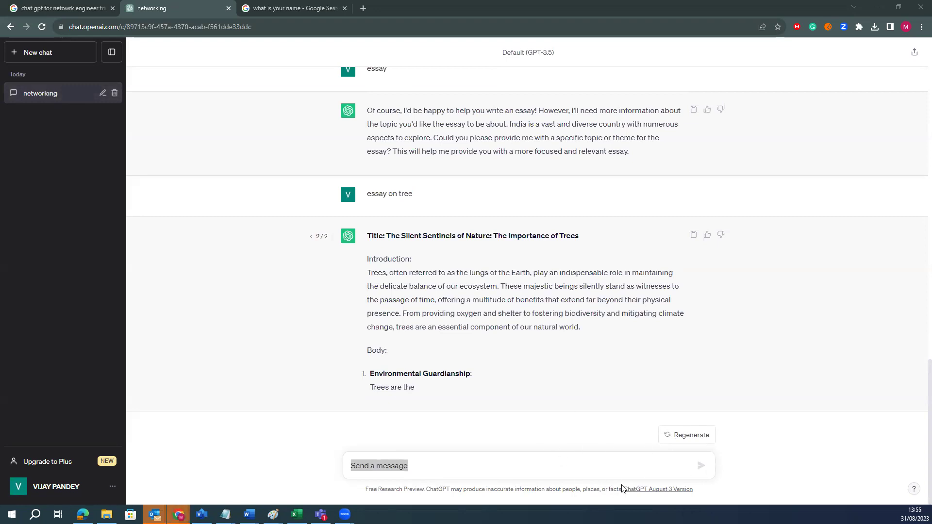
left_click(30, 92)
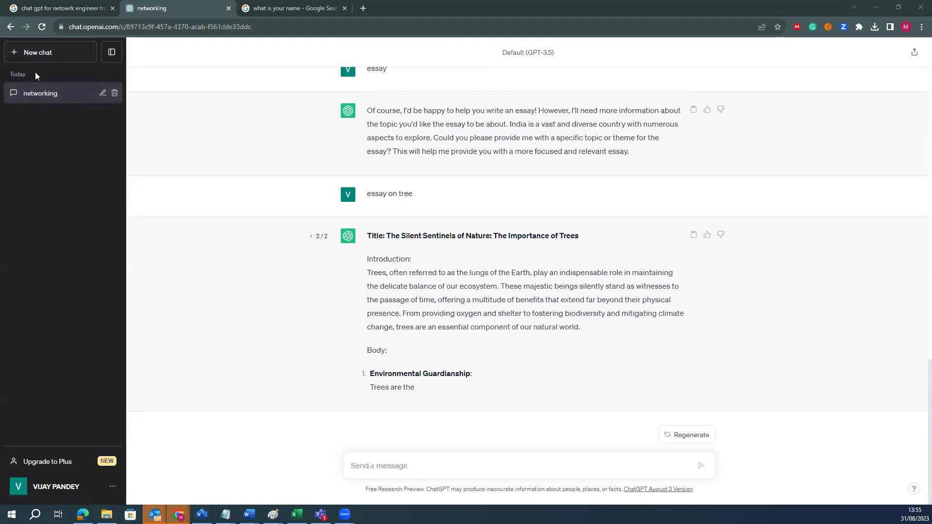
- In a new chat, request a resignation letter to the manager, giving the manager's name, a 5-year working period and the role network engineer
left_click(37, 57)
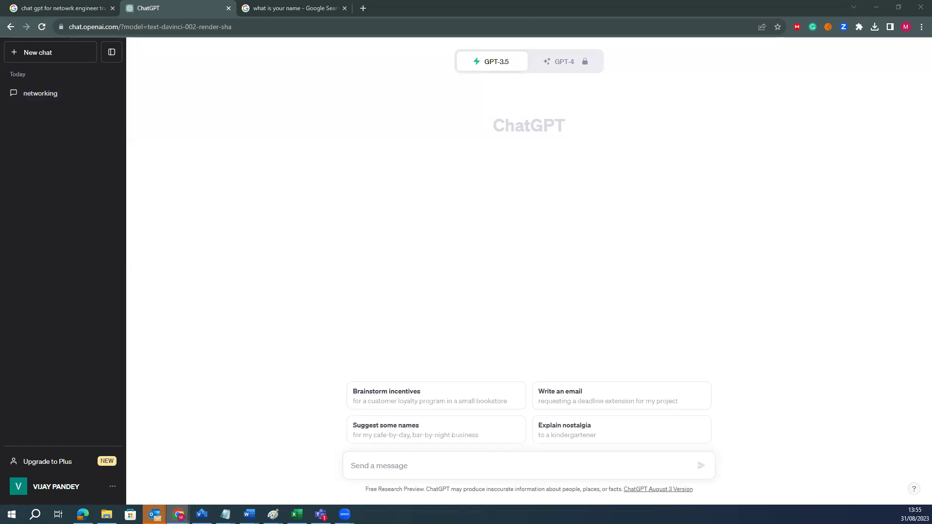
left_click(378, 467)
type("writte a re")
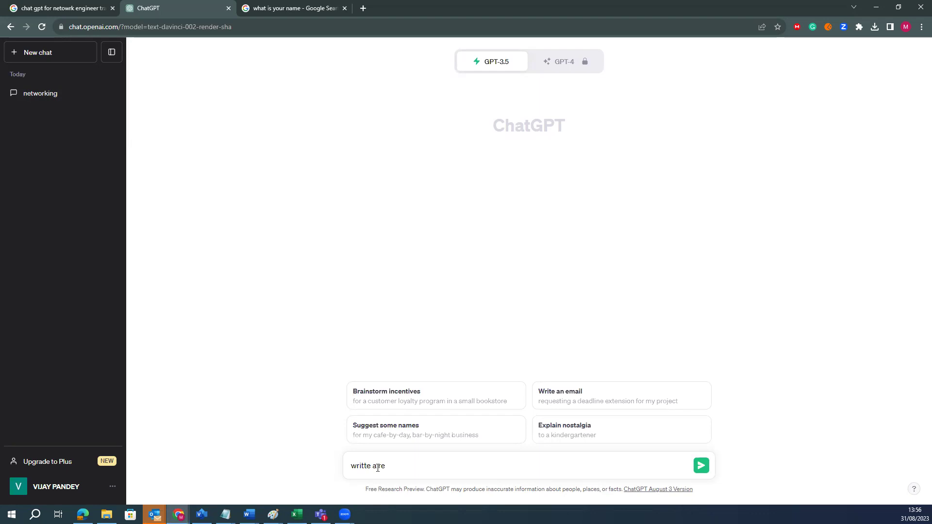
type("signation latter to your manag")
type("er , manager ")
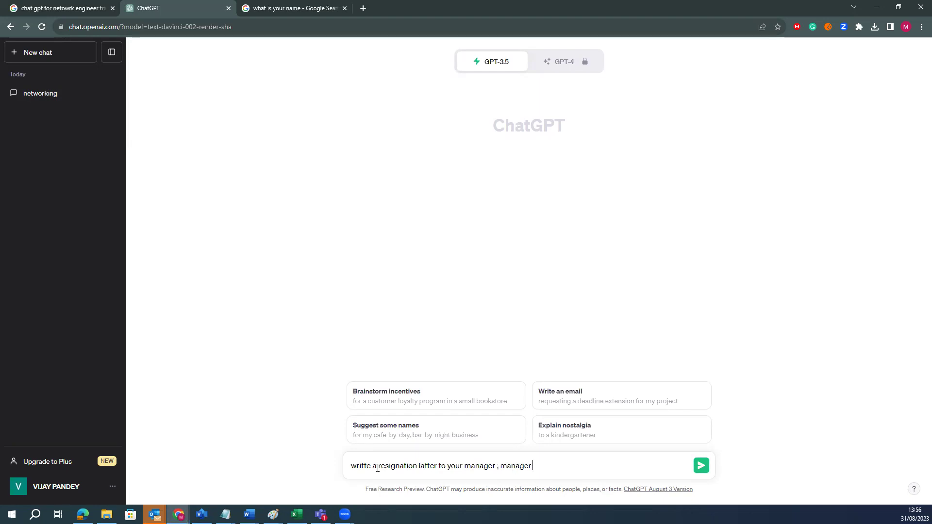
type("name- vijay ,")
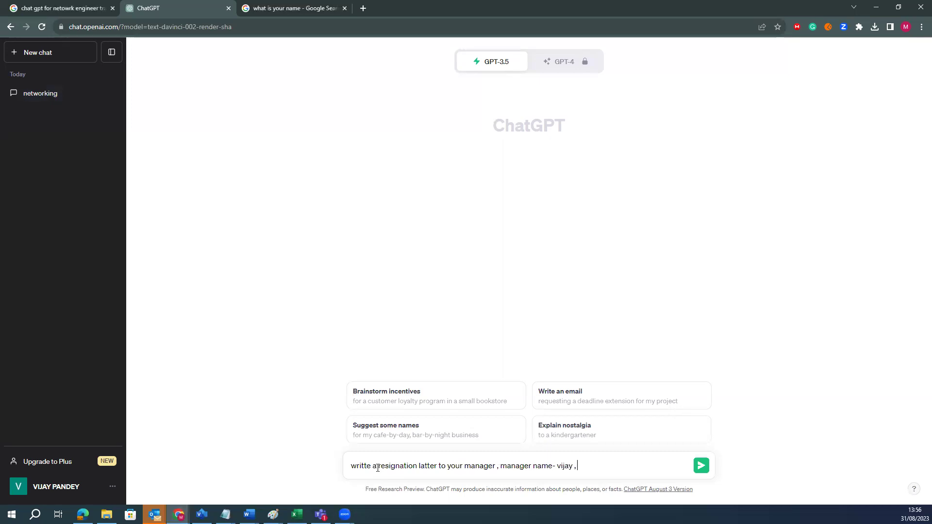
type(" workin")
type(" working")
type(" period - 5 years , role -")
type("netwrok")
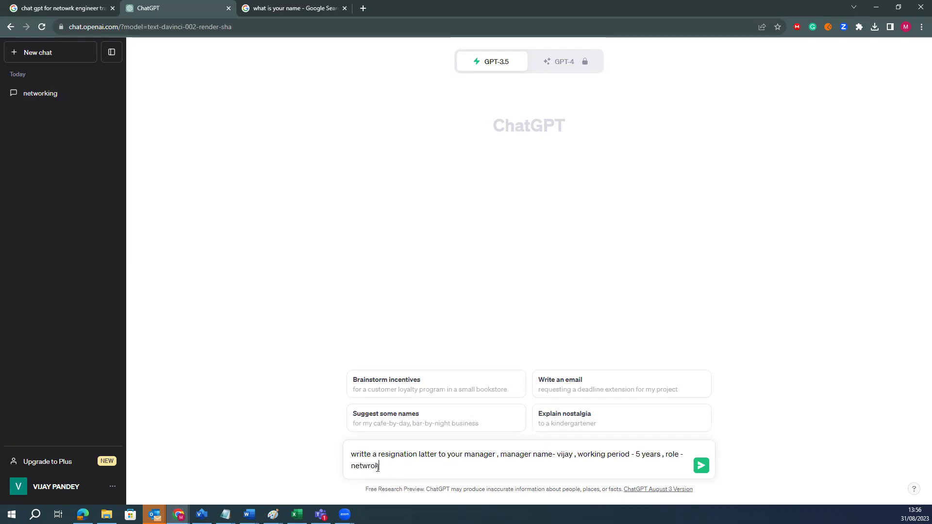
type(" engineer")
key("Return")
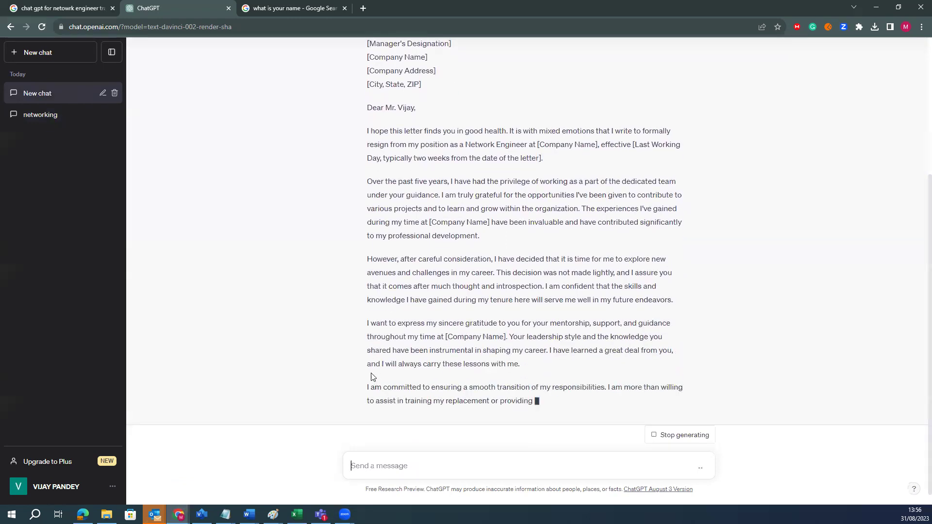
- Read the generated resignation letter from its contact header, highlighting the opening paragraph, and continue down to the signature
left_click_drag(697, 490, 623, 490)
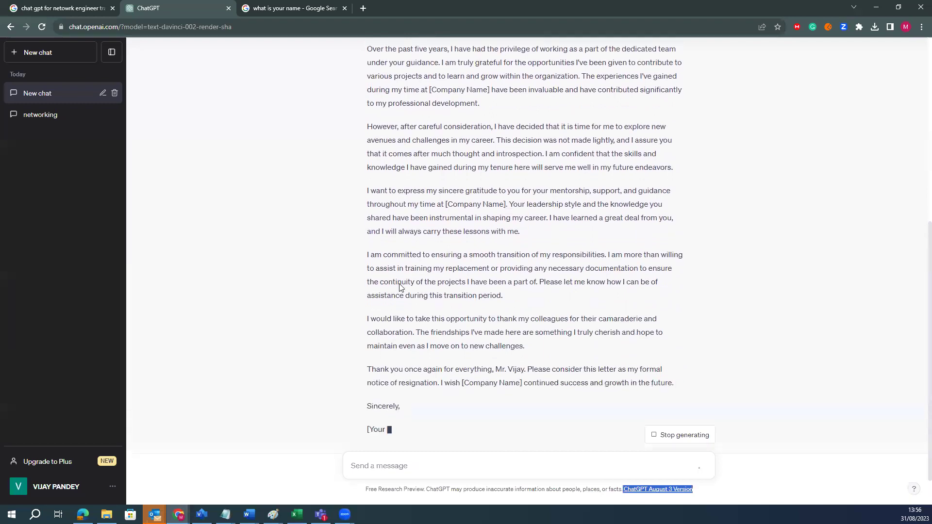
scroll(388, 218, "up", 3)
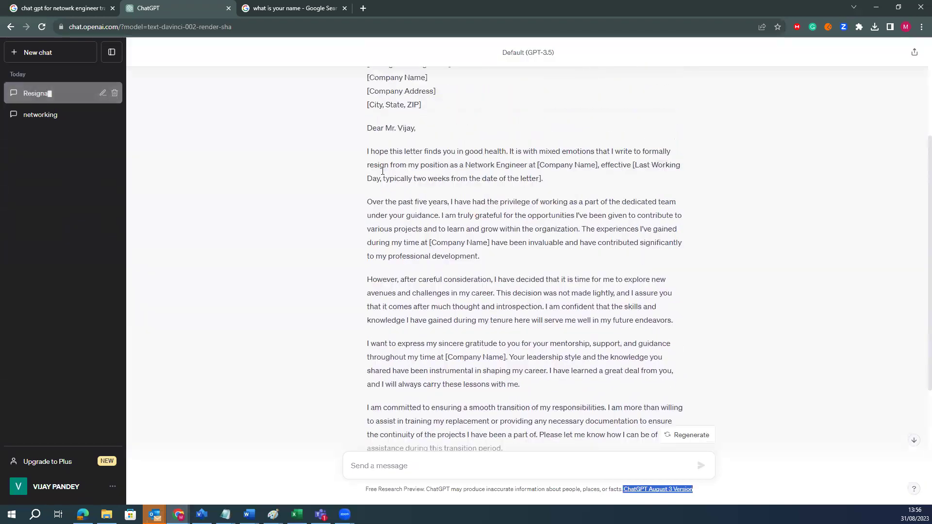
scroll(383, 171, "up", 3)
left_click_drag(367, 283, 569, 314)
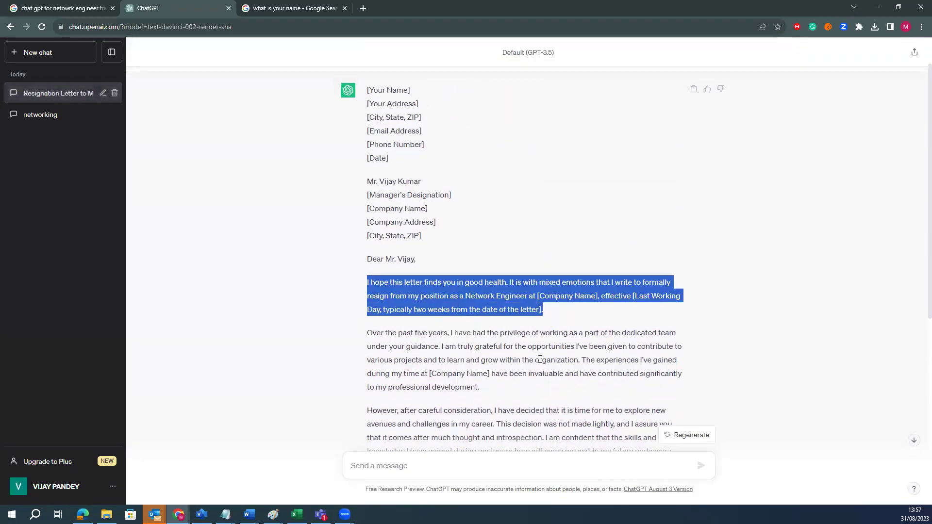
left_click(539, 359)
left_click_drag(367, 282, 676, 312)
left_click(367, 334)
scroll(426, 363, "down", 7)
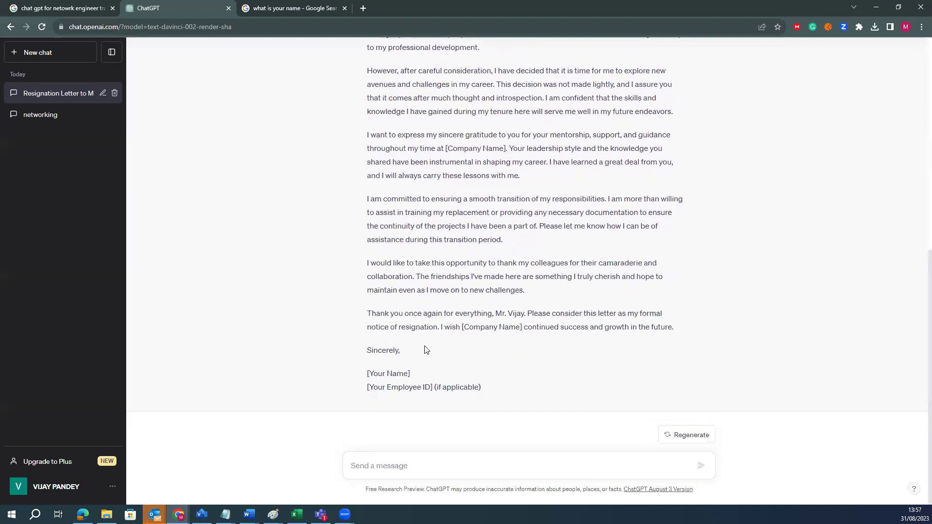
- Examine the letter's middle paragraphs on transition support, thanks to colleagues, the decision to leave and gratitude, highlighting them
left_click_drag(367, 199, 506, 241)
left_click(533, 296)
left_click_drag(533, 296, 365, 195)
left_click(372, 276)
left_click(536, 297)
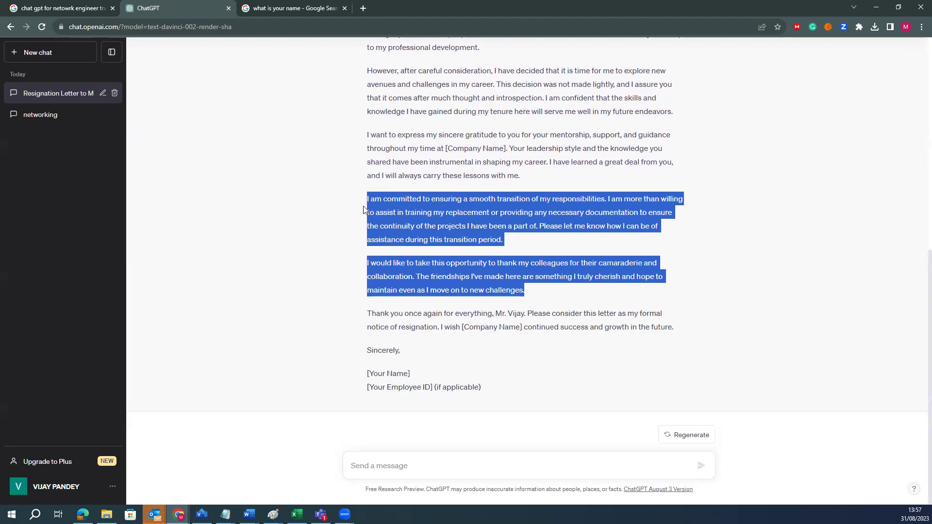
scroll(433, 348, "up", 3)
left_click_drag(524, 324, 365, 221)
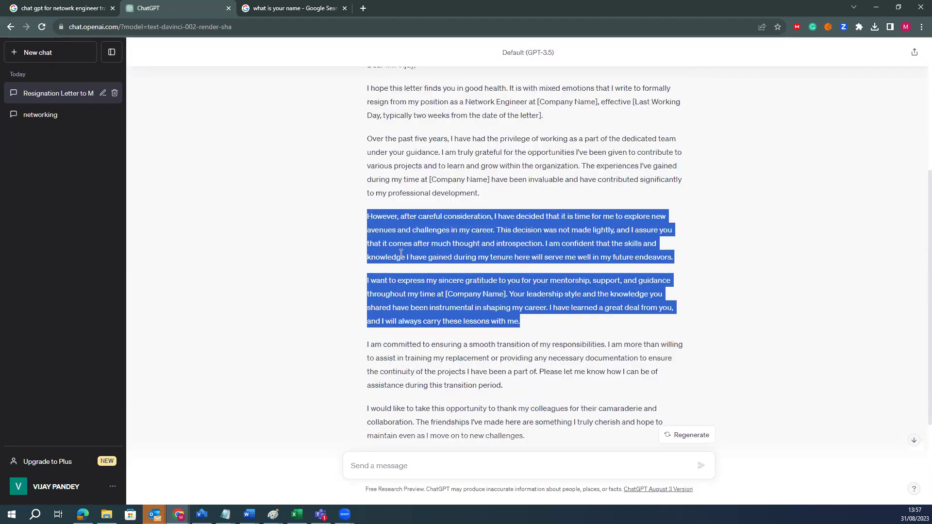
left_click(479, 360)
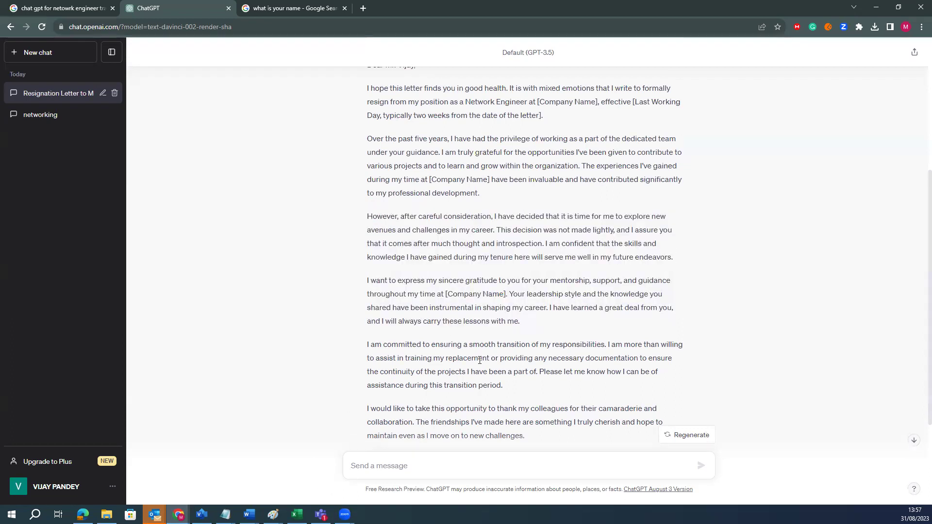
- Go over the letter again from the greeting and opening paragraphs to the closing signature, highlighting each part
left_click_drag(368, 90, 490, 219)
left_click(480, 261)
scroll(479, 260, "up", 2)
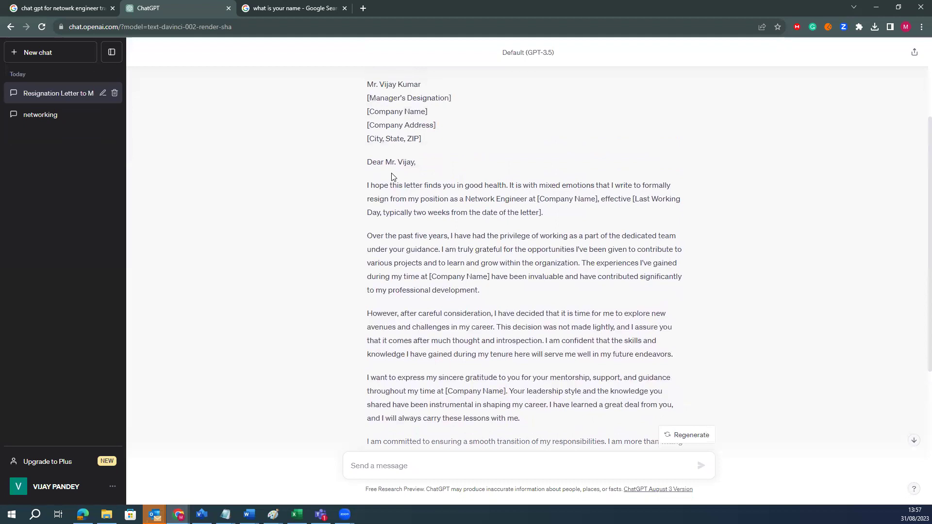
left_click_drag(368, 162, 553, 214)
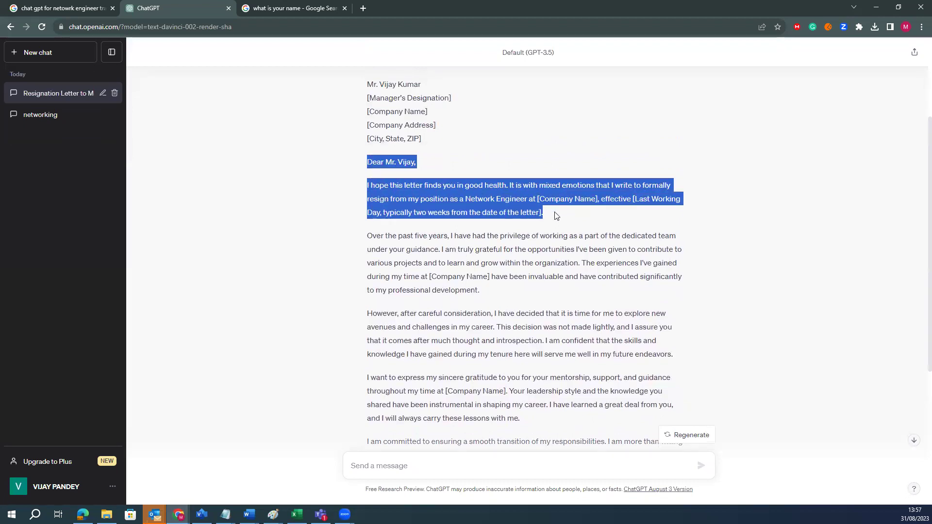
left_click(479, 291)
left_click_drag(480, 292, 368, 181)
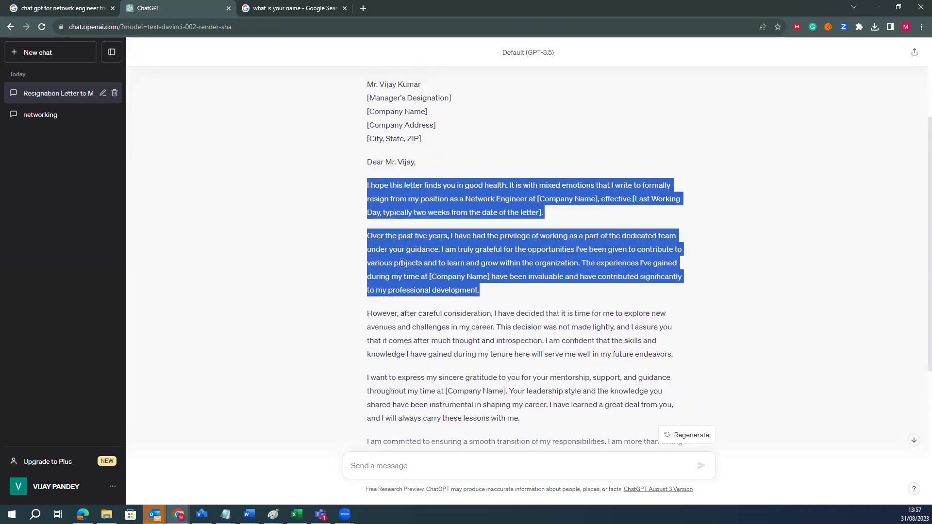
scroll(395, 309, "down", 5)
left_click_drag(478, 388, 365, 137)
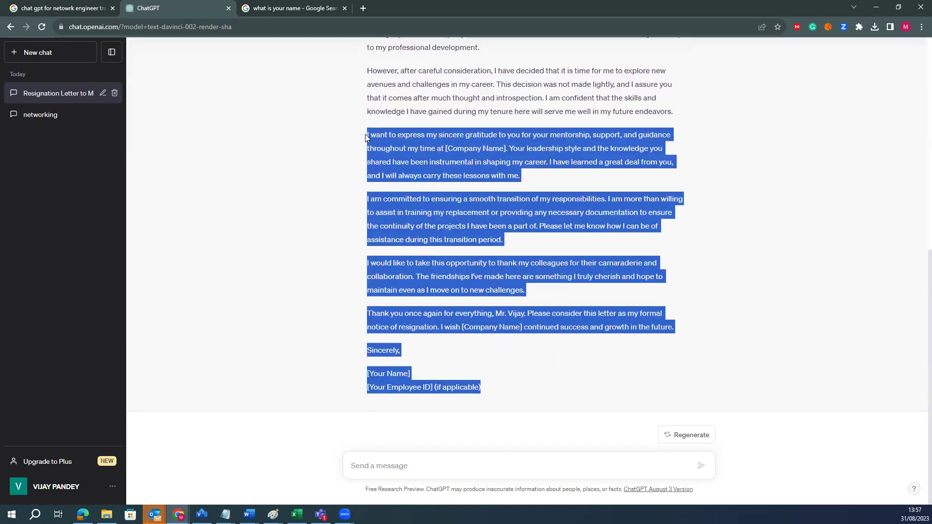
- Switch to the MTPuTTY lab session, dismiss the PuTTY connection error and bring up a fresh Leaf-1 prompt in the 198.18.133.33 session
left_click(433, 278)
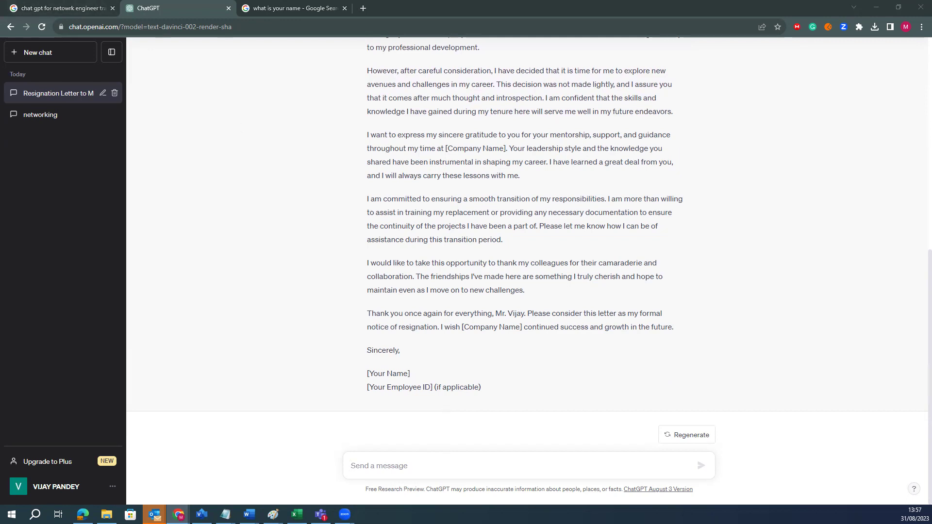
key("alt+Tab")
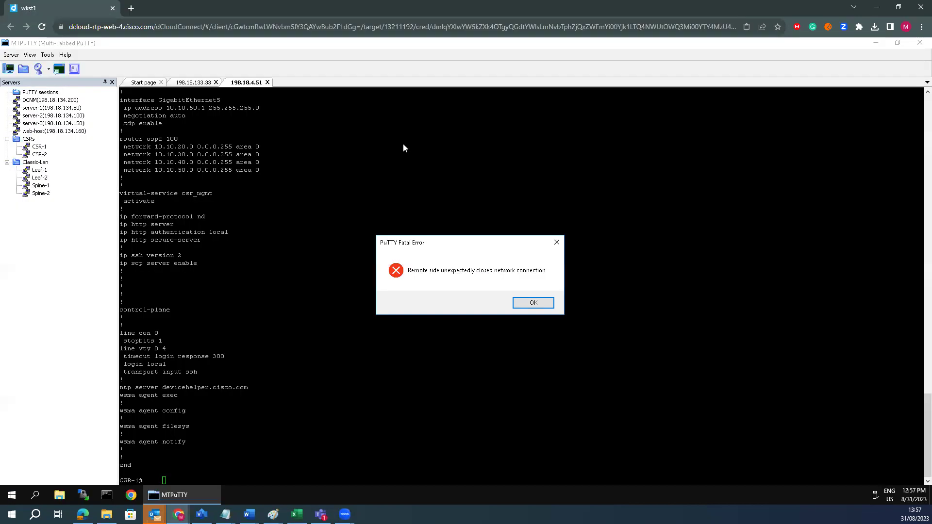
left_click(532, 304)
left_click(197, 84)
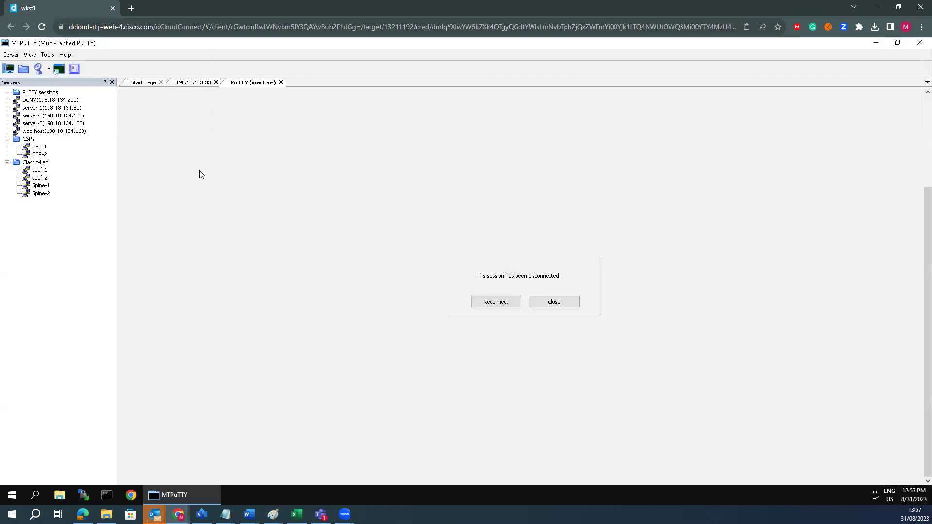
double_click(221, 424)
key("Return")
key("Return")
key("Return")
key("Return")
key("Return")
key("Return")
key("Return")
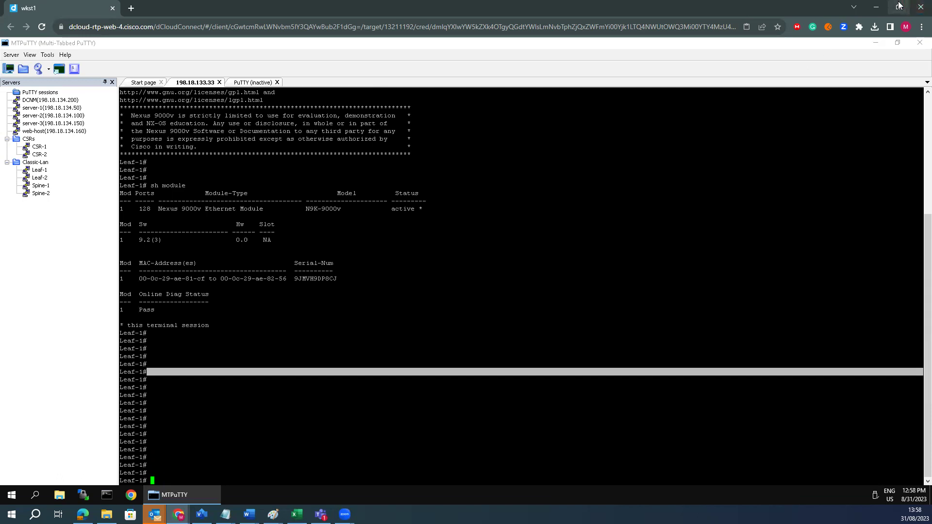
- Run "sh run int" on Leaf-1 and copy the interface Ethernet1/1 line from the output
type("sh run int")
key("Return")
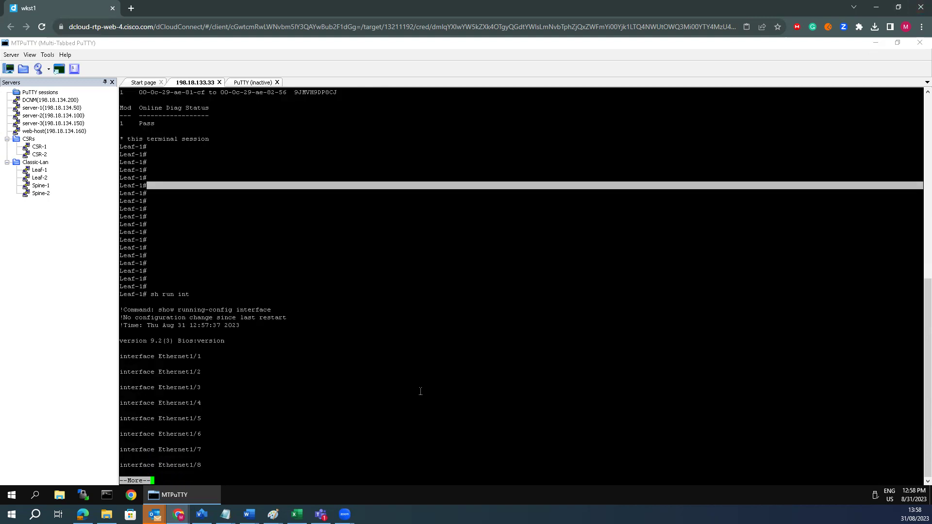
left_click_drag(208, 356, 122, 348)
key("ctrl+c")
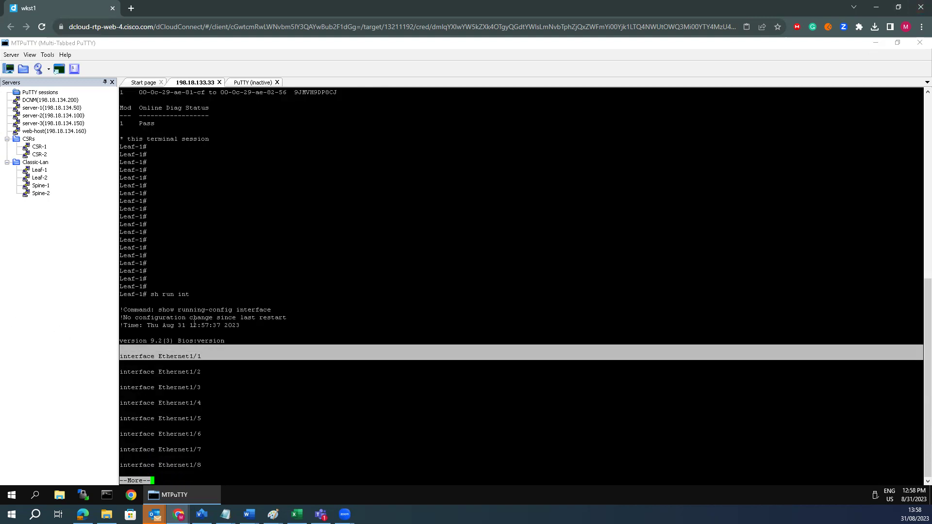
- Return to the ChatGPT conversation and begin a prompt reading "generate the vlan configuration for cisco nexus 9000 , vlan 10-20,"
left_click(875, 7)
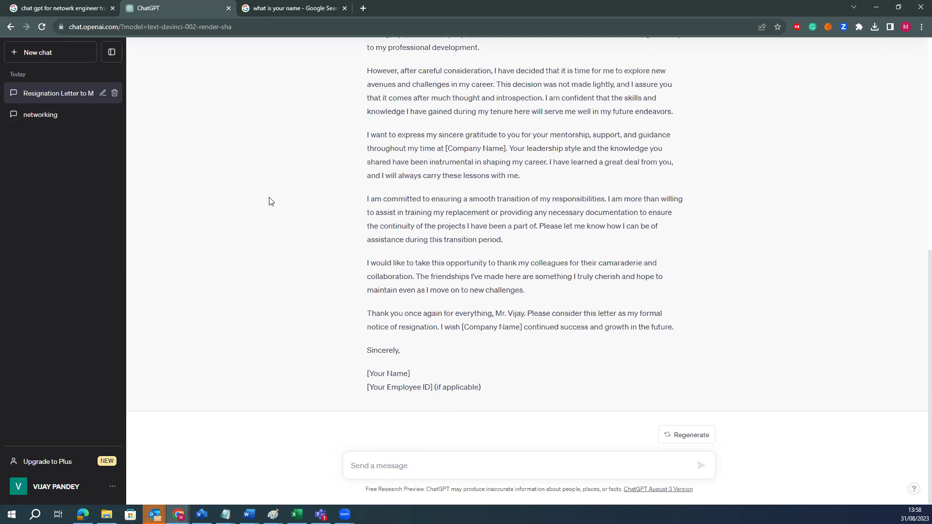
type("generate the vlan configuratoin fo")
key("BackSpace")
key("BackSpace")
key("BackSpace")
key("BackSpace")
type("ion for cisco ne")
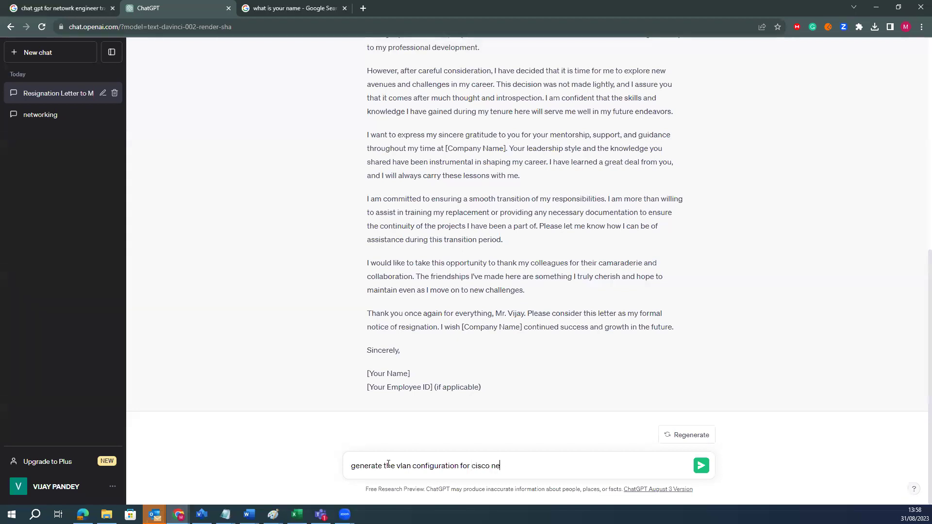
type("xus 9000 ")
type(", vlan 10")
type(",-20")
key("BackSpace")
key("BackSpace")
key("BackSpace")
- Complete the VLAN prompt with "configure layer 2 for port" and the copied interface Ethernet1/1 line, and send it
type("configure switch")
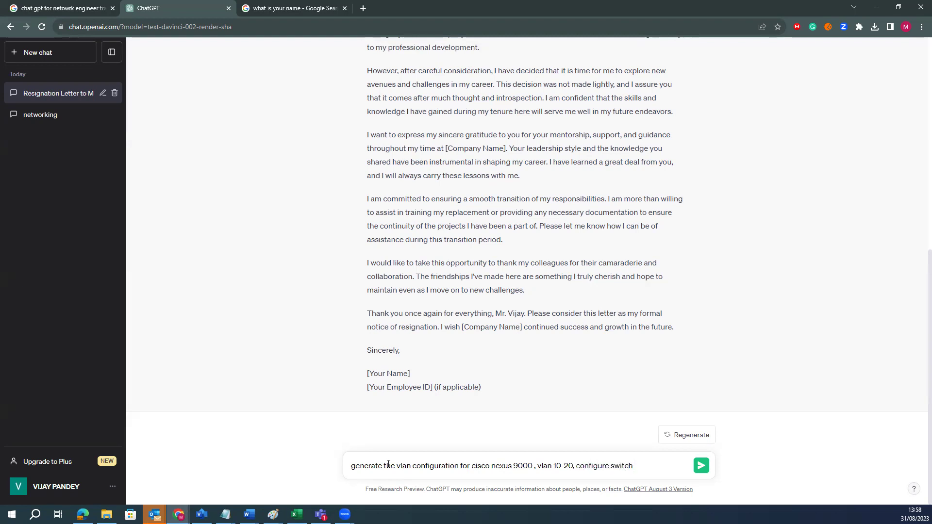
key("BackSpace")
key("BackSpace")
key("BackSpace")
key("BackSpace")
key("BackSpace")
key("BackSpace")
type("layer 2 for port")
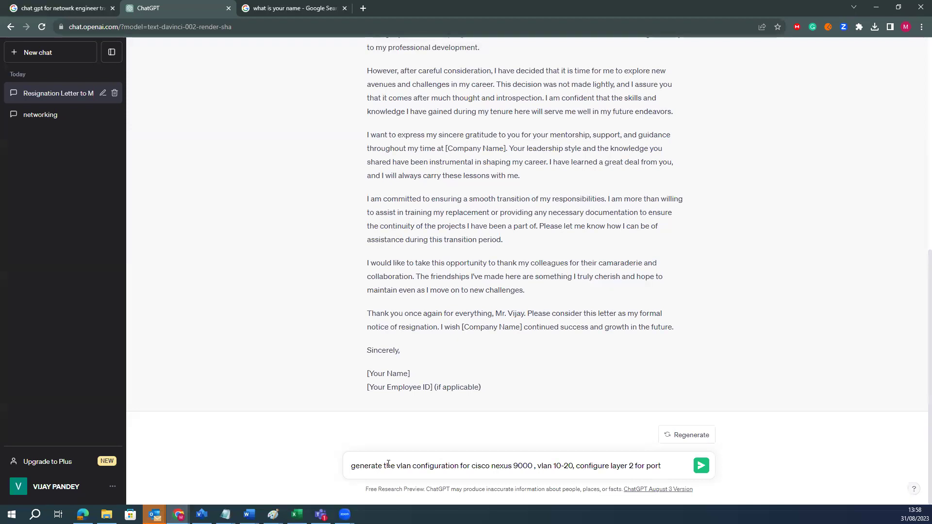
key("ctrl+v")
key("Return")
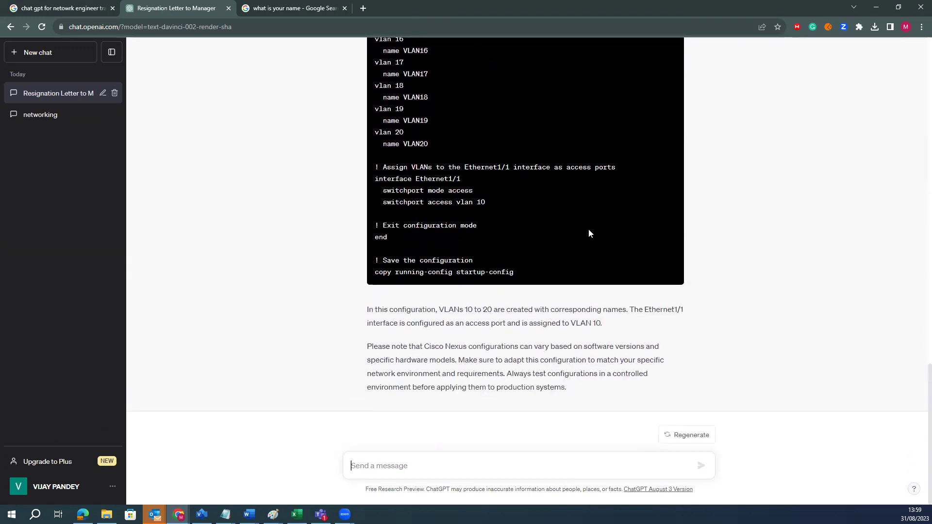
- Compare the generated VLAN configuration with the wording of the request, highlighting the VLAN list and the Ethernet1/1 switchport access lines
scroll(520, 301, "up", 8)
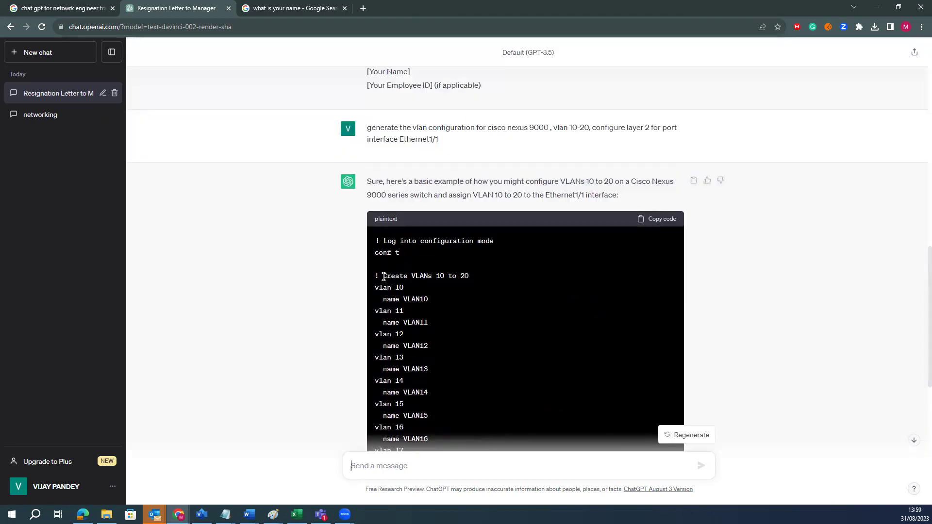
left_click_drag(376, 276, 421, 460)
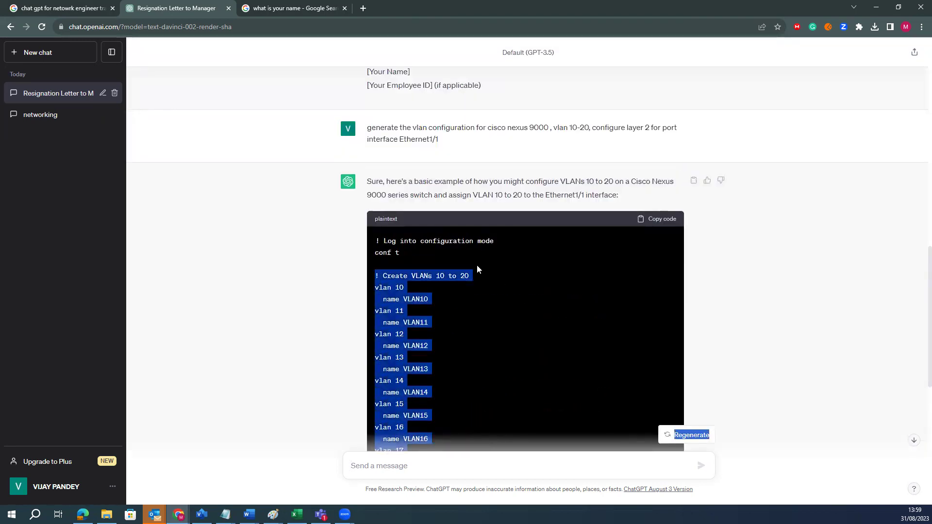
left_click_drag(383, 181, 571, 189)
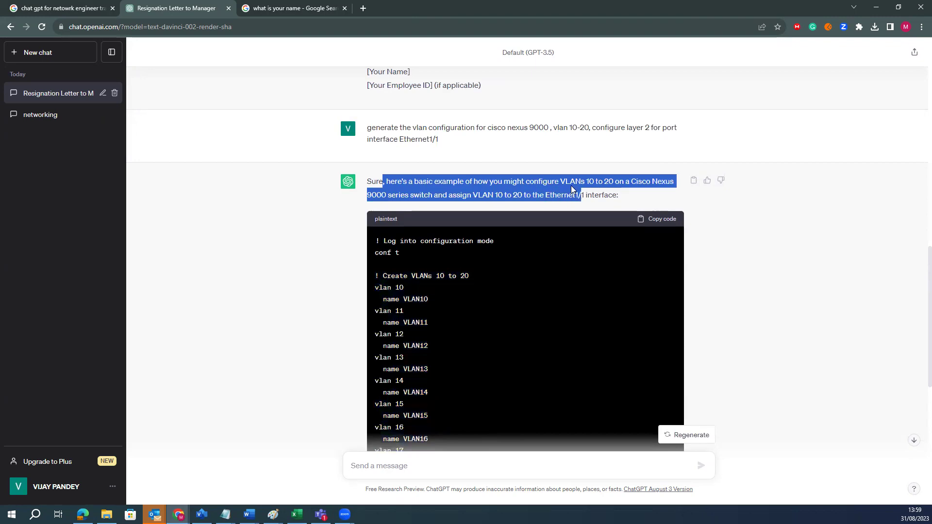
left_click_drag(445, 143, 378, 129)
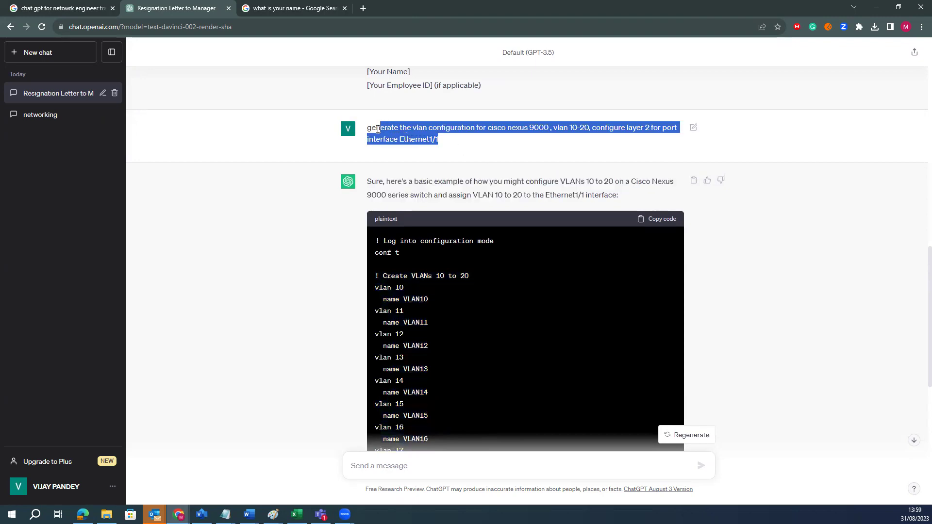
left_click(447, 142)
left_click_drag(554, 127, 667, 129)
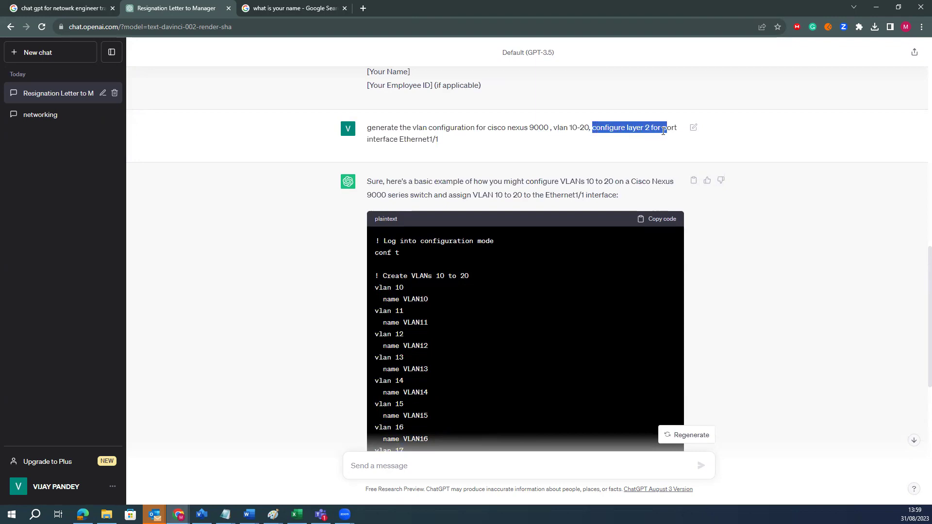
left_click_drag(439, 144, 364, 141)
left_click_drag(439, 143, 404, 140)
scroll(456, 345, "down", 8)
left_click_drag(461, 179, 383, 191)
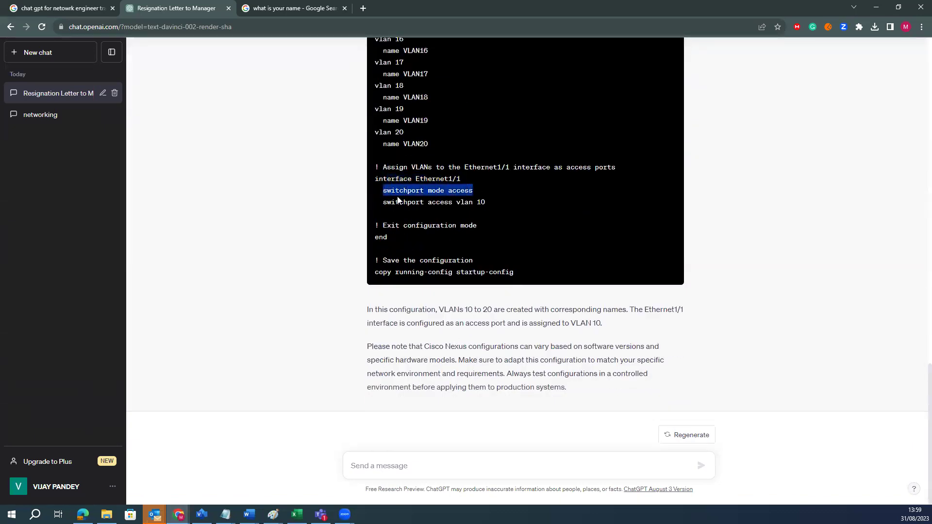
left_click_drag(493, 201, 375, 202)
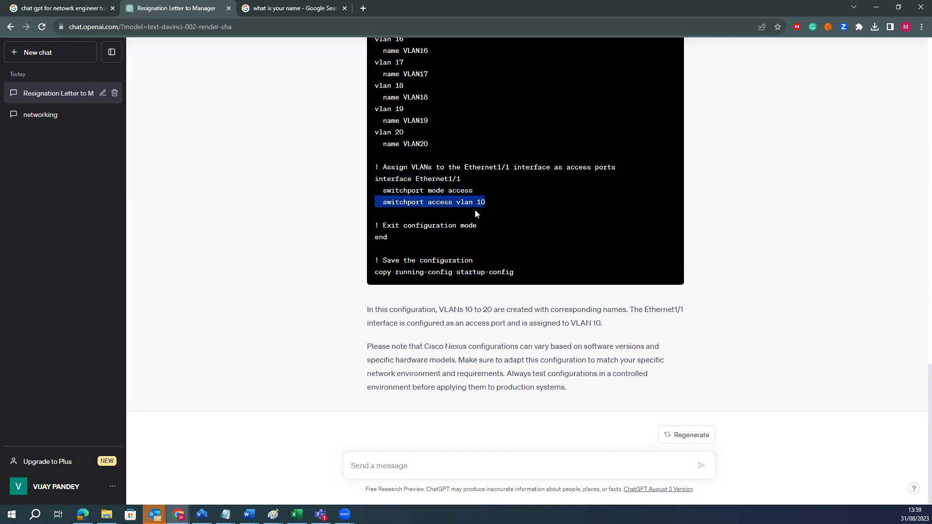
left_click_drag(495, 203, 382, 193)
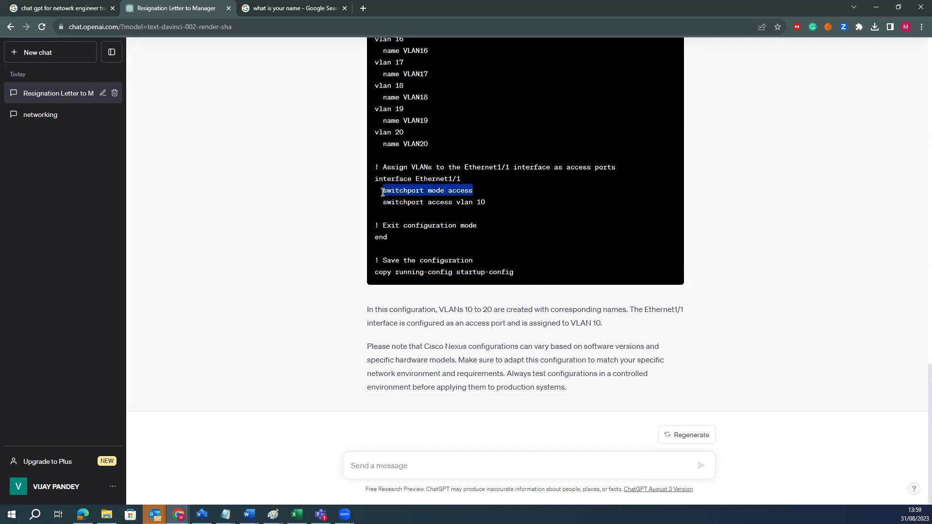
- Send a follow-up prompt to configure a trunk port for interface Ethernet1/1 and allow vlan all
left_click(392, 465)
type("confi")
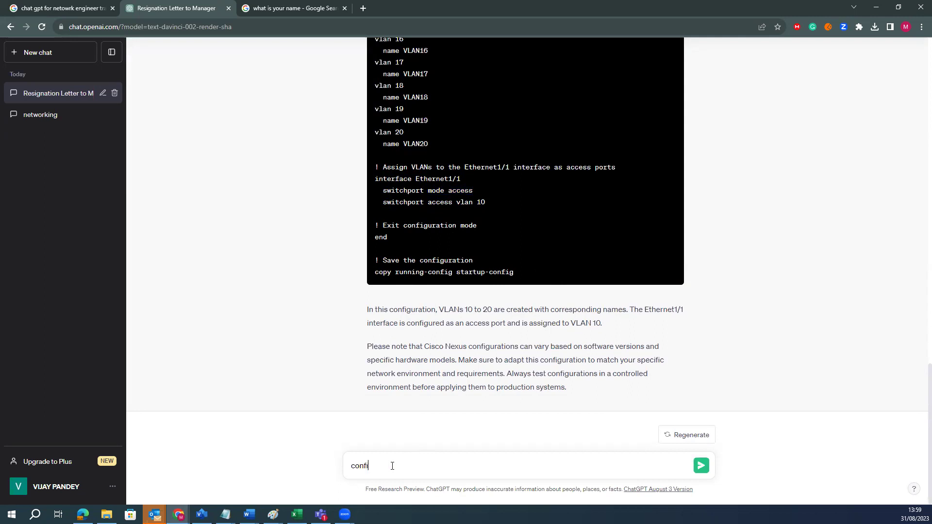
type("gurte gure s")
type("runk port for int")
key("shift+Return")
type("interface Ethernet1/1")
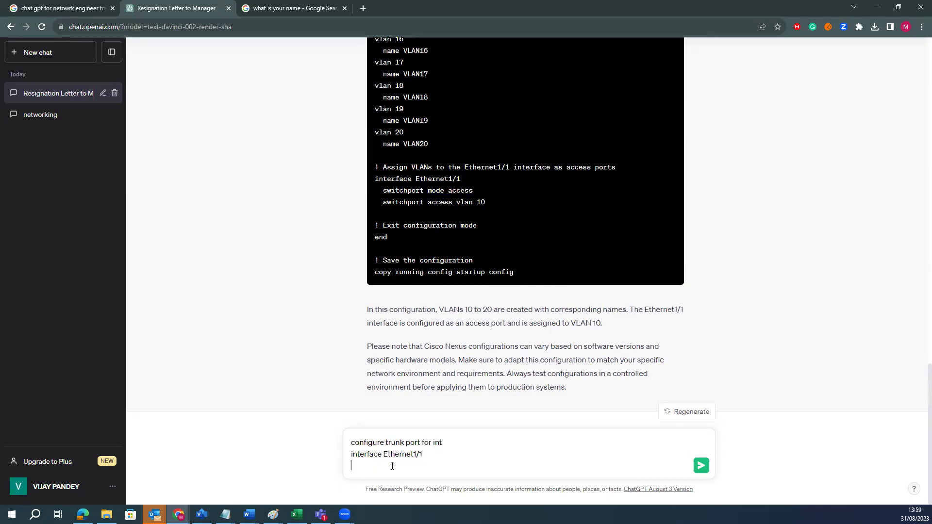
key("BackSpace")
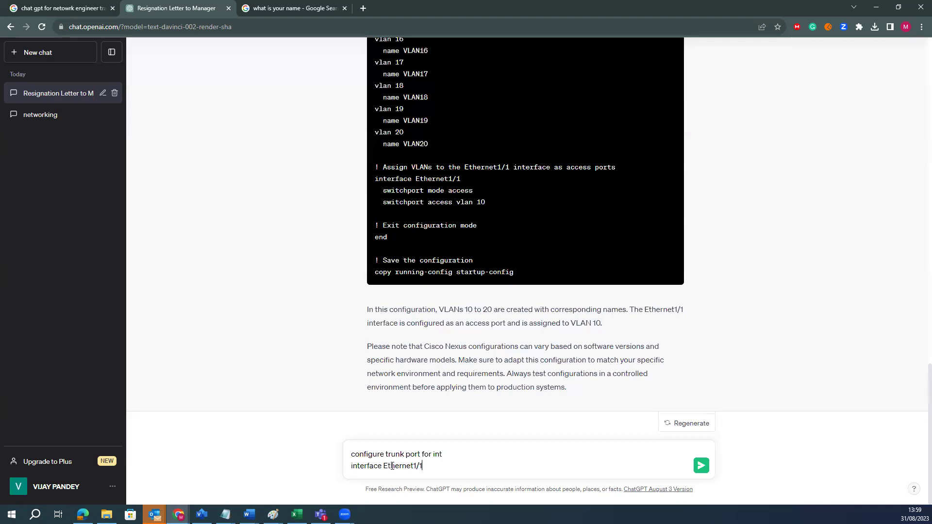
type(", and allow a")
key("BackSpace")
type("vlan all")
key("Return")
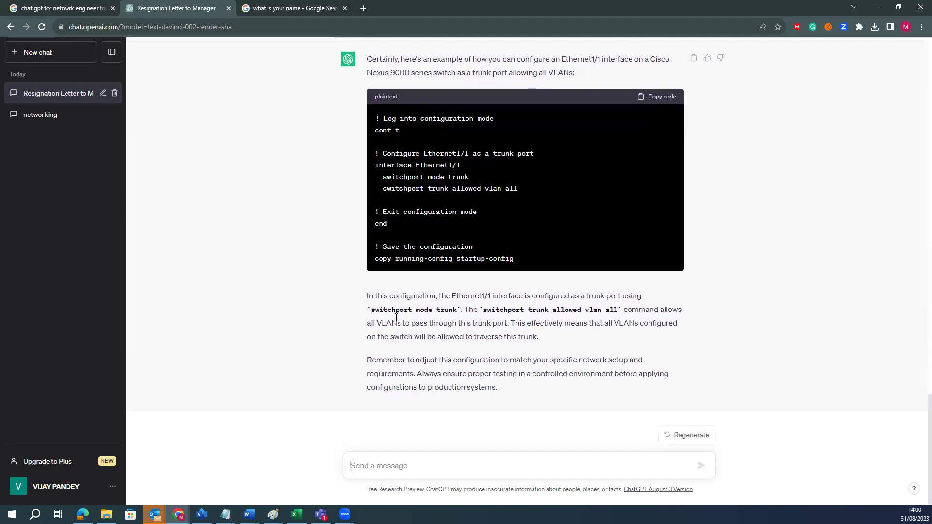
- Read the trunk explanation and copy the interface Ethernet1/1, switchport mode trunk and allowed vlan all lines into Notepad
left_click_drag(367, 295, 503, 390)
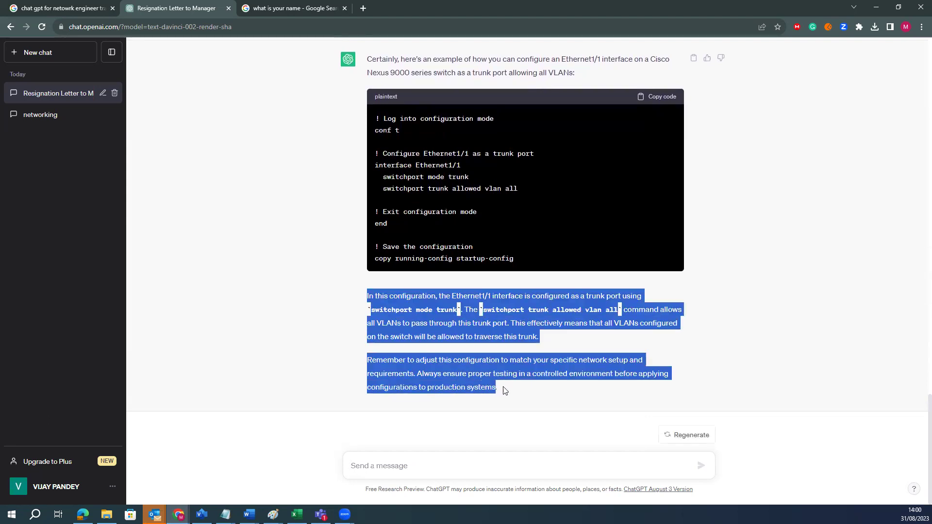
left_click(476, 308)
left_click_drag(367, 296, 540, 341)
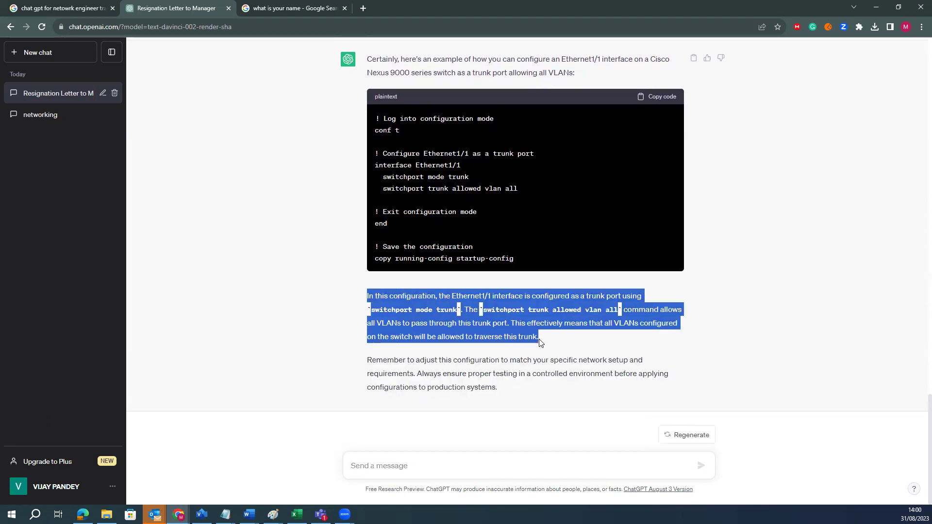
left_click(455, 358)
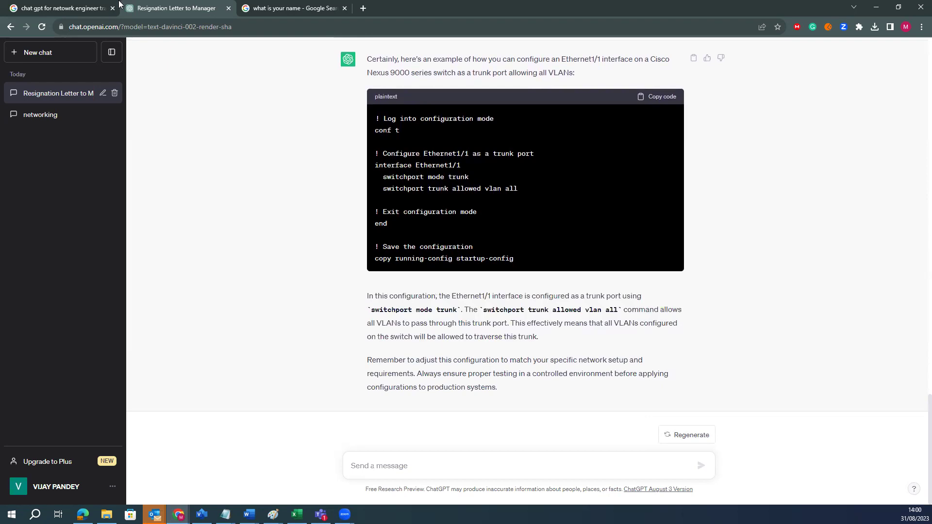
left_click_drag(533, 196, 372, 167)
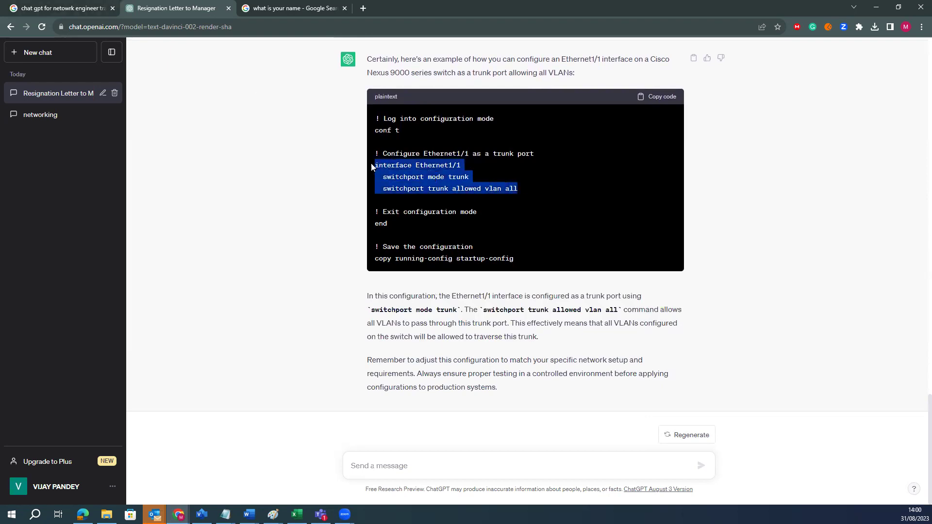
right_click(398, 182)
left_click(416, 190)
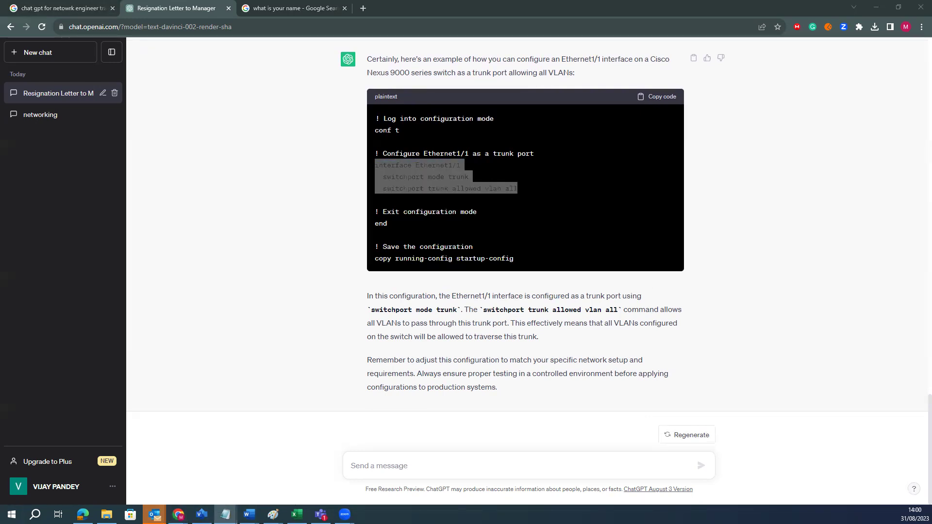
key("ctrl+v")
left_click_drag(567, 118, 412, 85)
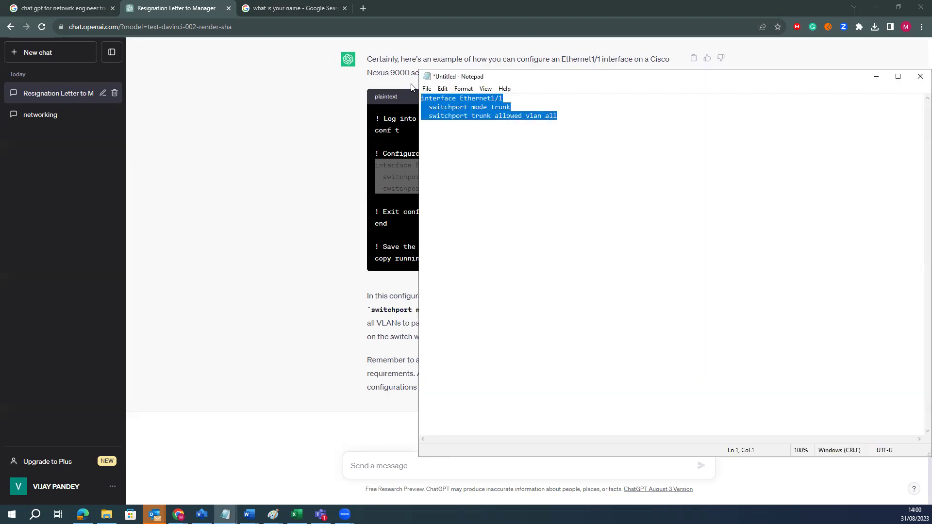
- Switch back to the Leaf-1 session, get past the interface listing and try to apply the three copied Ethernet1/1 trunk commands
left_click(89, 7)
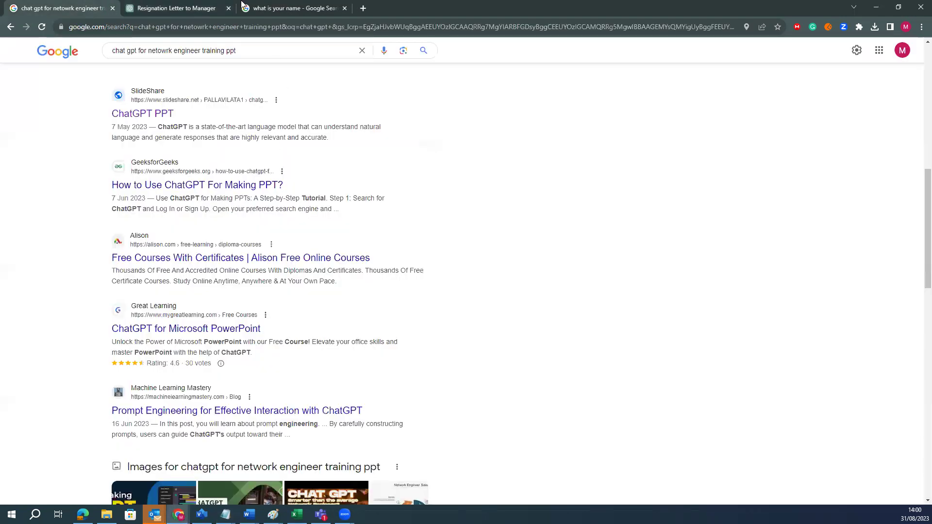
left_click(184, 8)
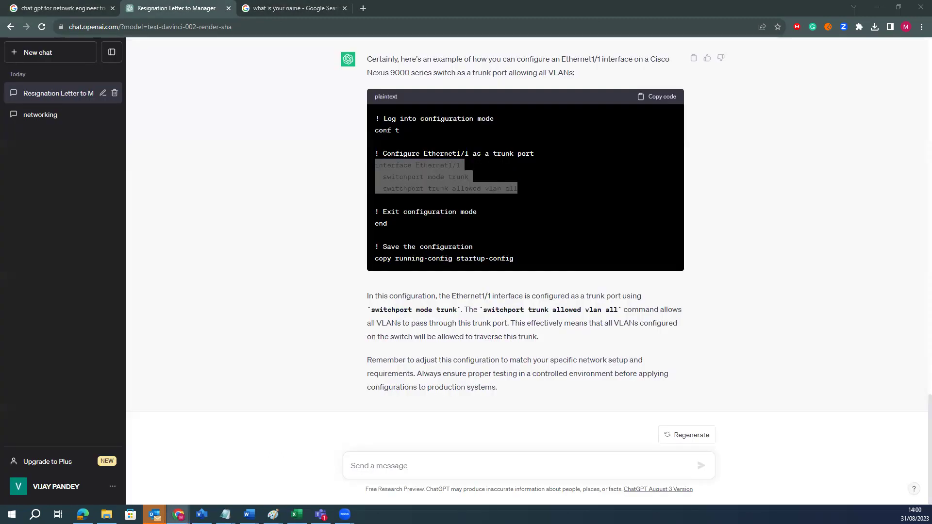
key("alt+Tab")
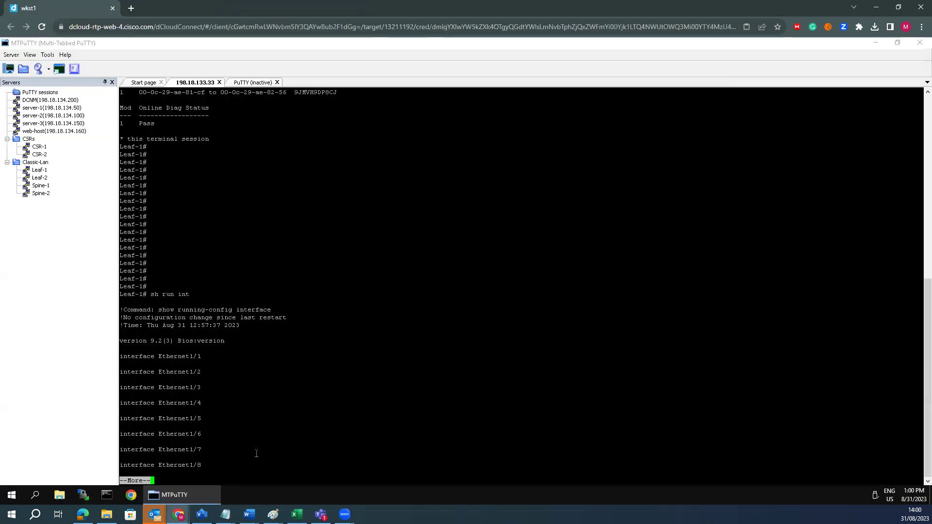
key("space")
right_click(256, 453)
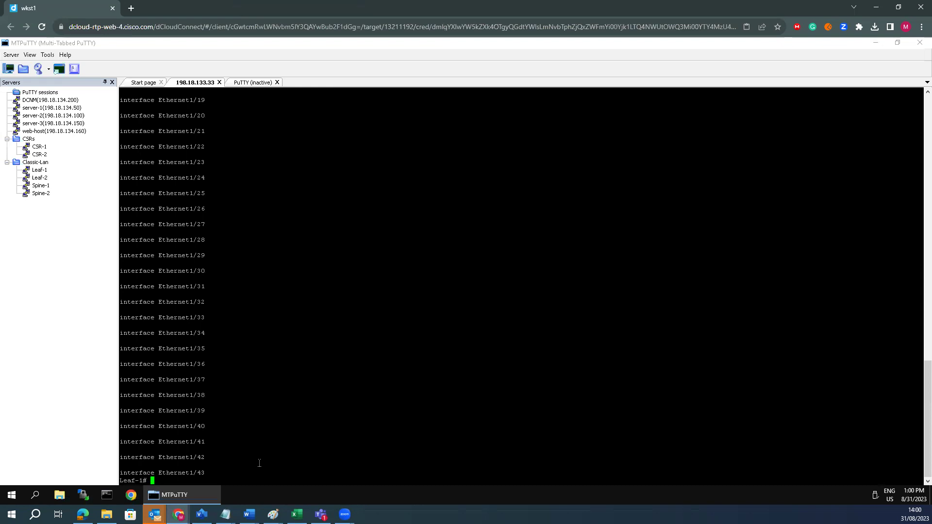
key("Return")
key("Return")
key("Return")
key("Return")
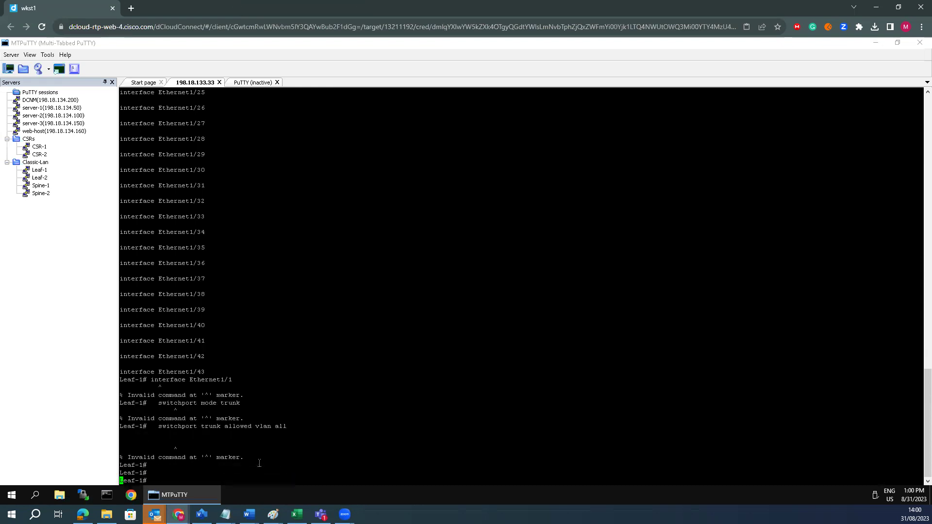
- Enter configuration mode on Leaf-1 and apply the copied Ethernet1/1 commands for switchport mode trunk and allowed vlan all
type("confi")
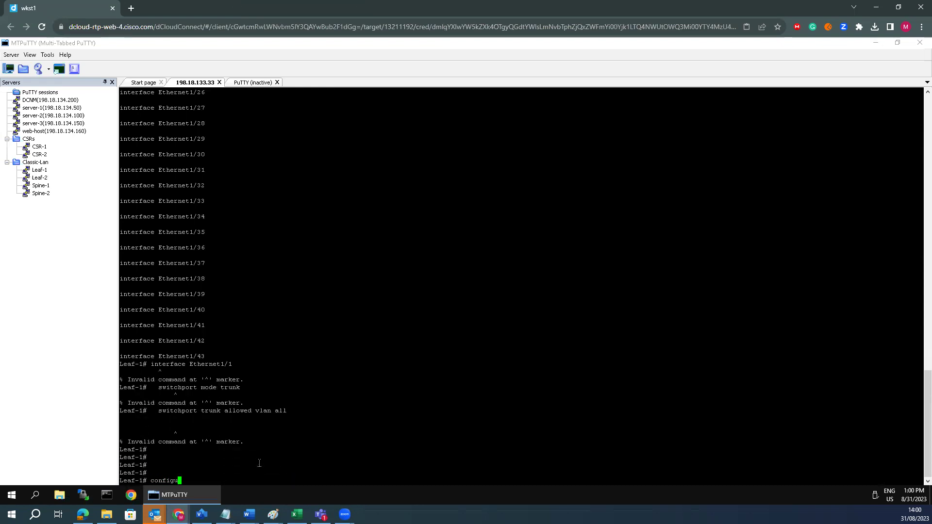
type("g t")
key("Return")
key("Return")
right_click(329, 474)
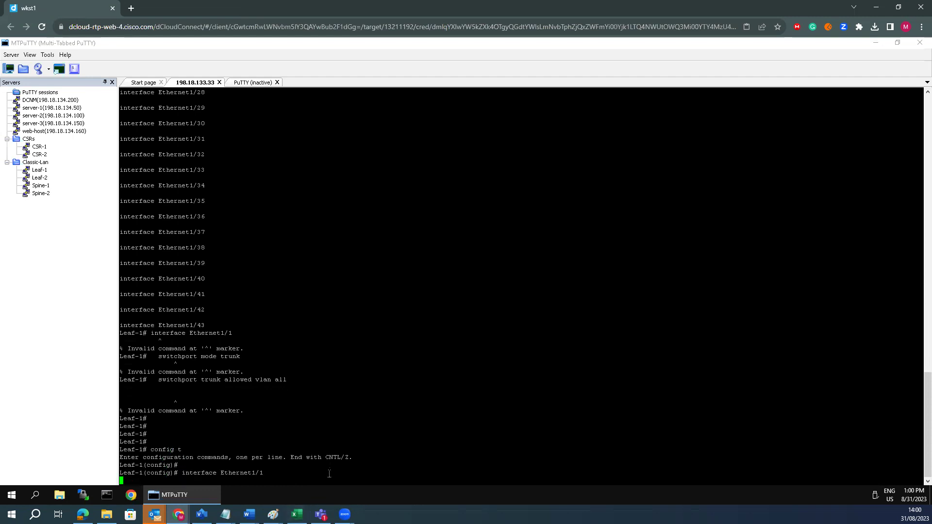
key("Return")
key("Return")
key("Return")
key("Return")
key("Return")
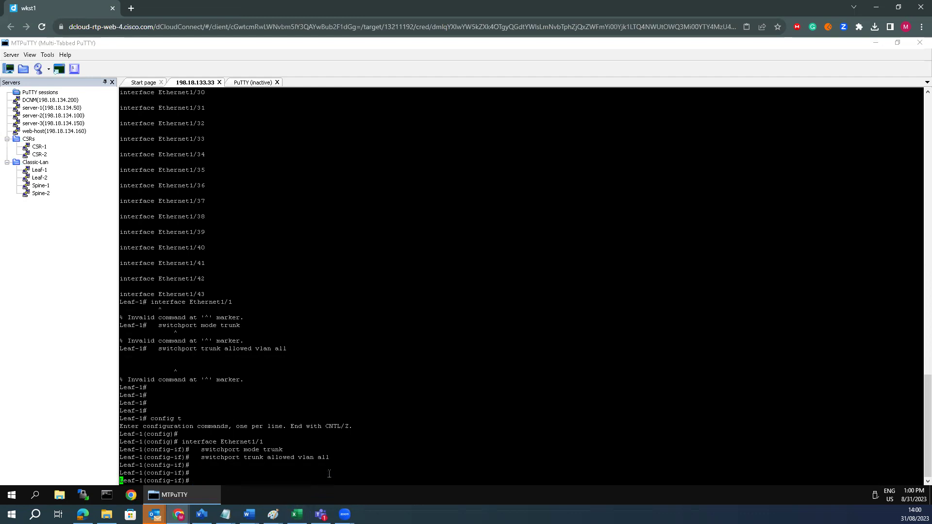
- Display the running interface configuration with sh run int and highlight the Ethernet1/1 entry
type("sh ")
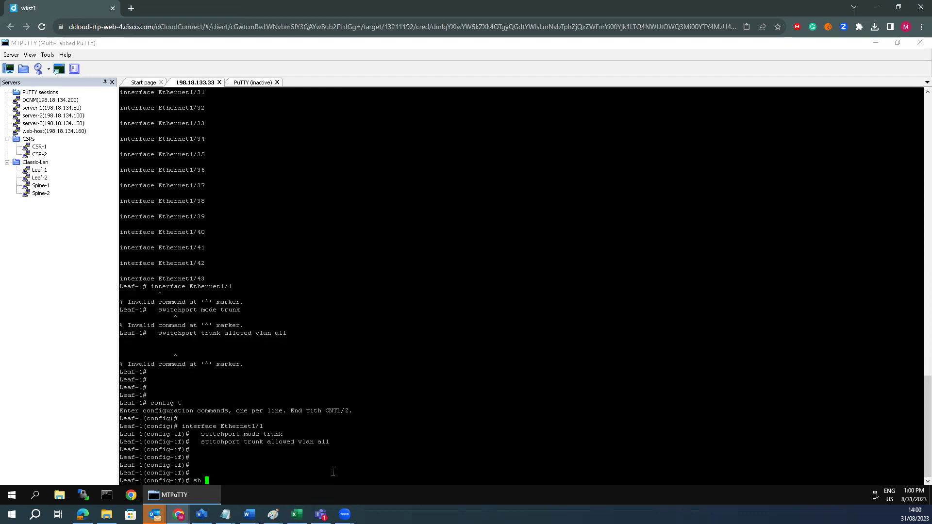
type("run int")
key("Return")
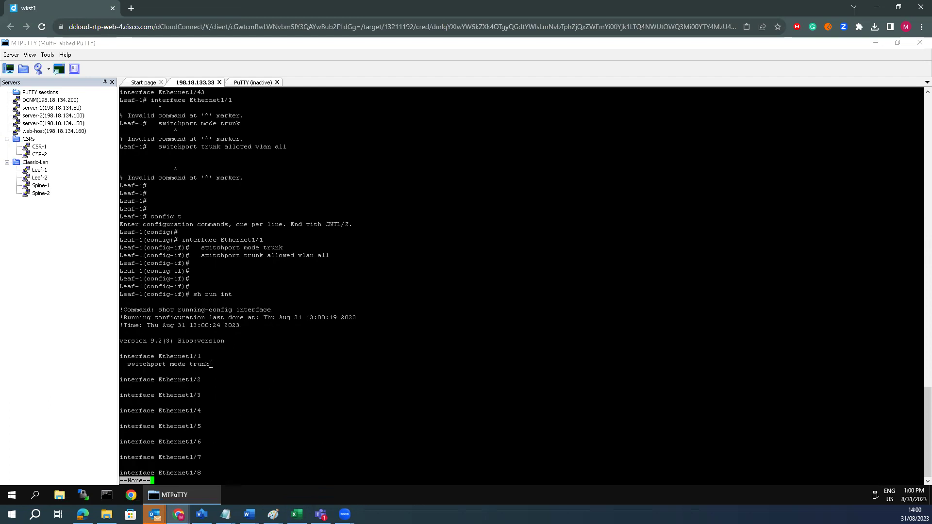
left_click_drag(210, 364, 95, 340)
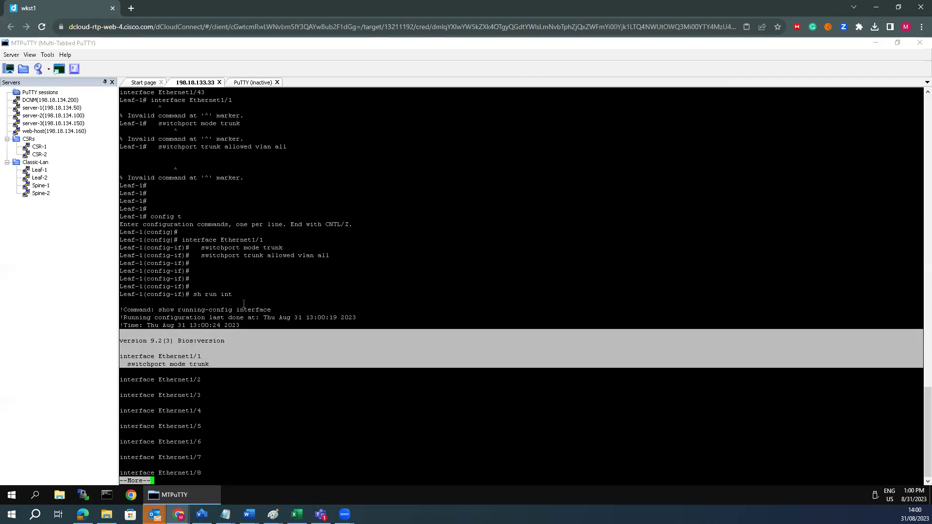
- Open sessions to the CSR-1 router and, once more, to the Leaf-1 switch from the server list
double_click(39, 146)
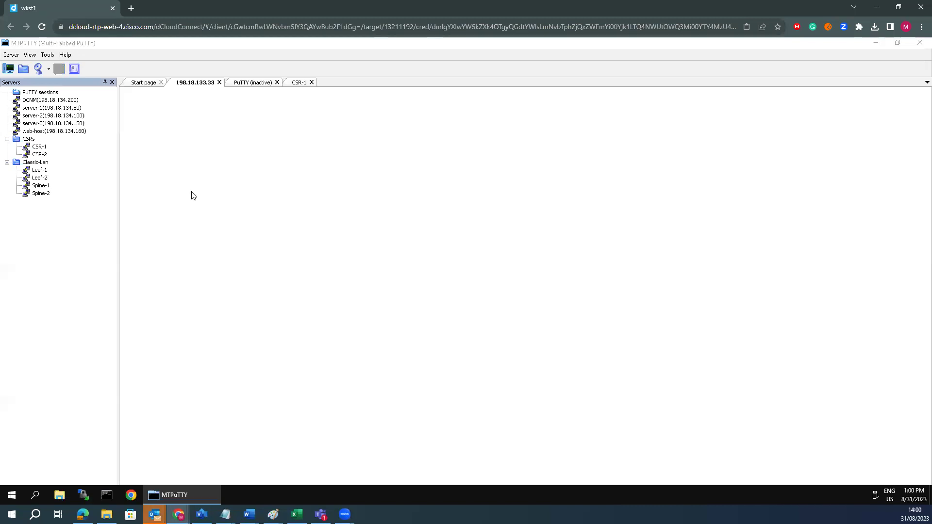
key("Return")
key("Return")
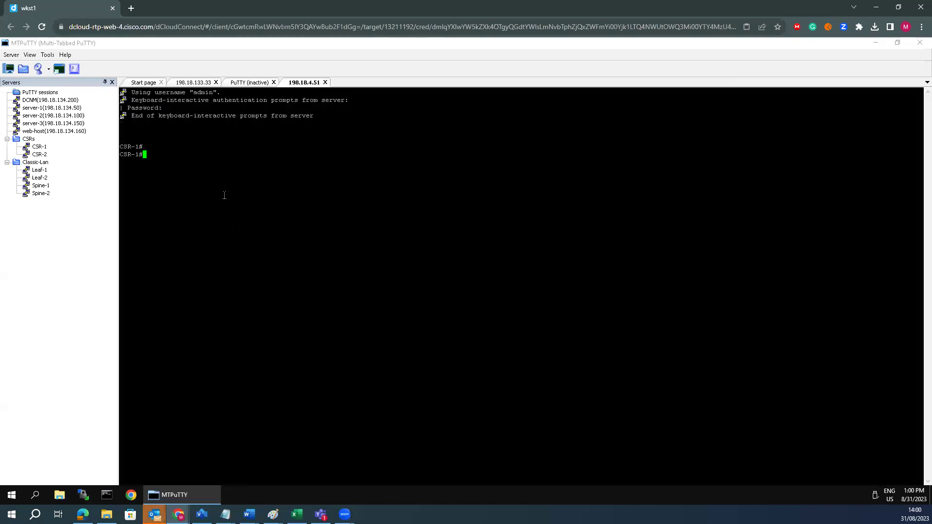
double_click(39, 170)
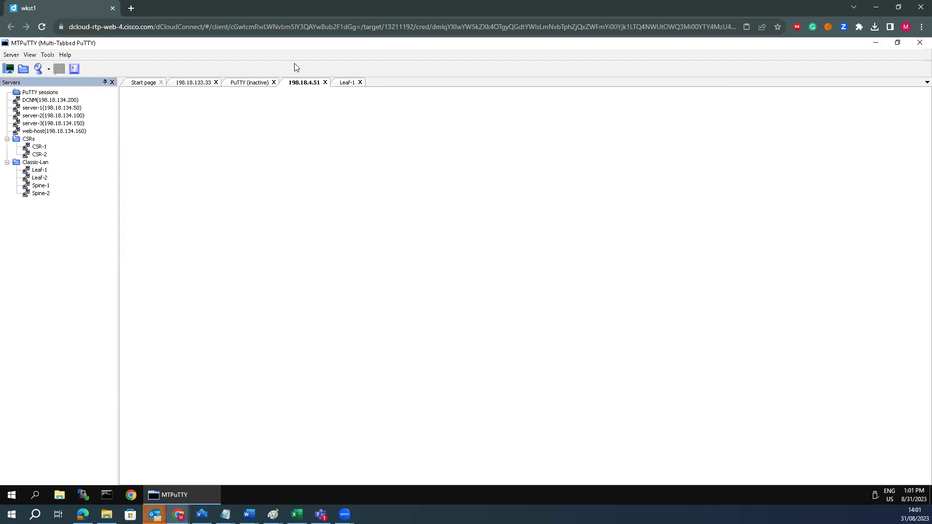
- Return to ChatGPT and send the prompt "create vlan for juniper switches vlan id 10,30,50,80 and allow for port id 1-3"
left_click(875, 8)
left_click(382, 464)
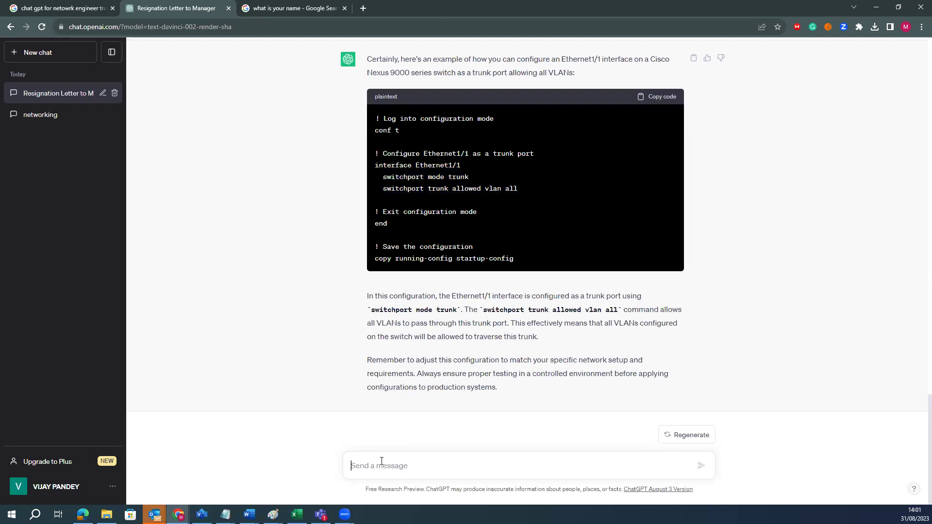
type("swite")
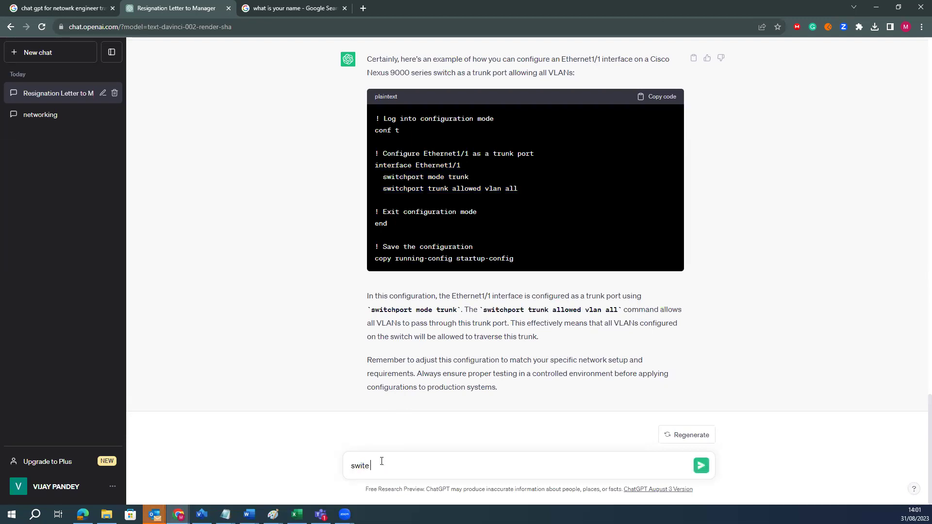
key("BackSpace")
key("BackSpace")
key("BackSpace")
type("create vlan for juniper")
type("ches vlan id 10,30,59")
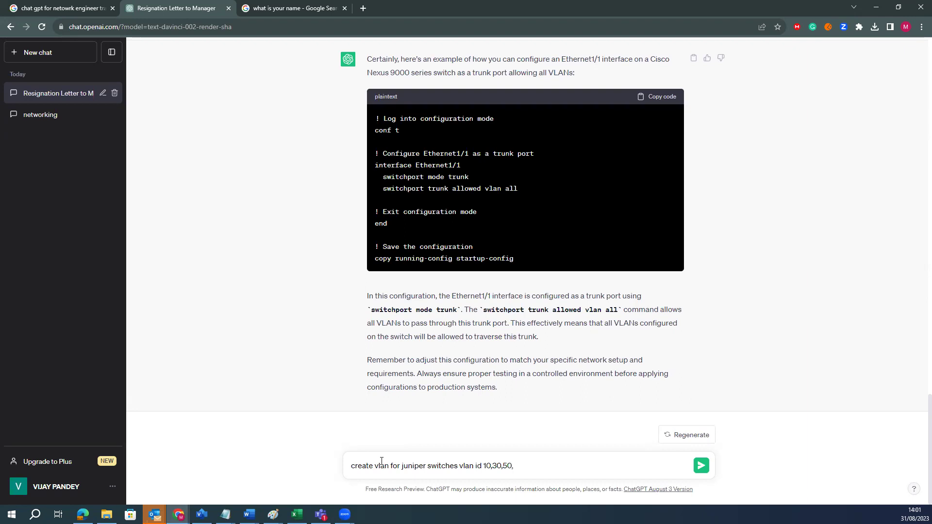
type(",80 and allow for port id 1-3")
key("Return")
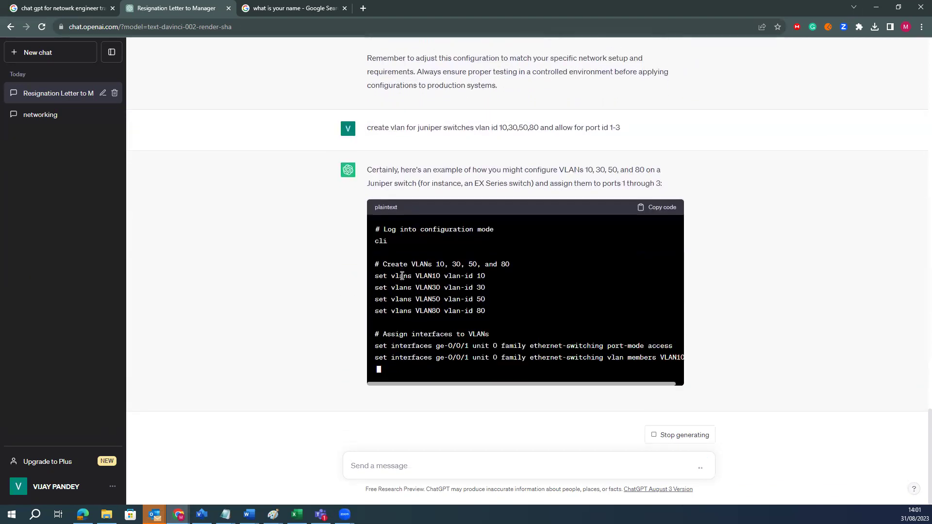
- Look over the generated Juniper configuration, copy the request above it and search Google for that text in a new tab
left_click_drag(380, 236, 483, 363)
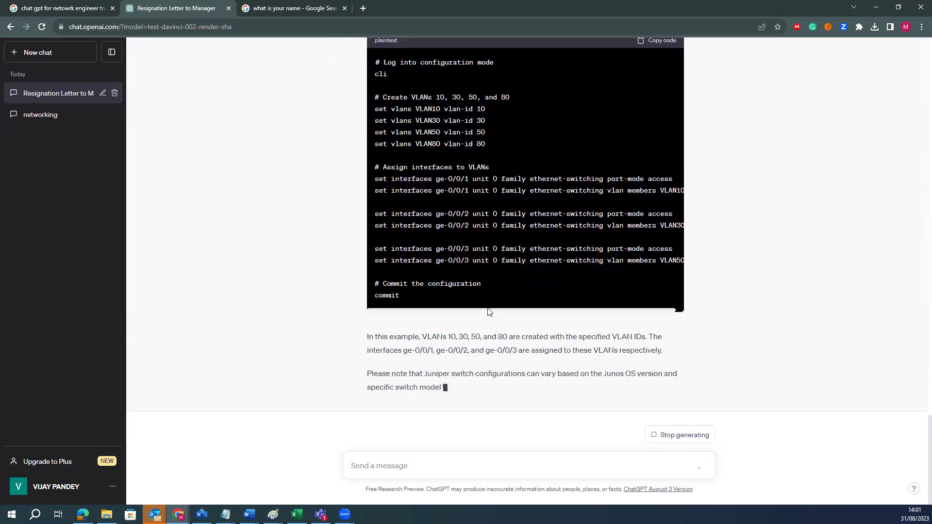
scroll(461, 252, "up", 3)
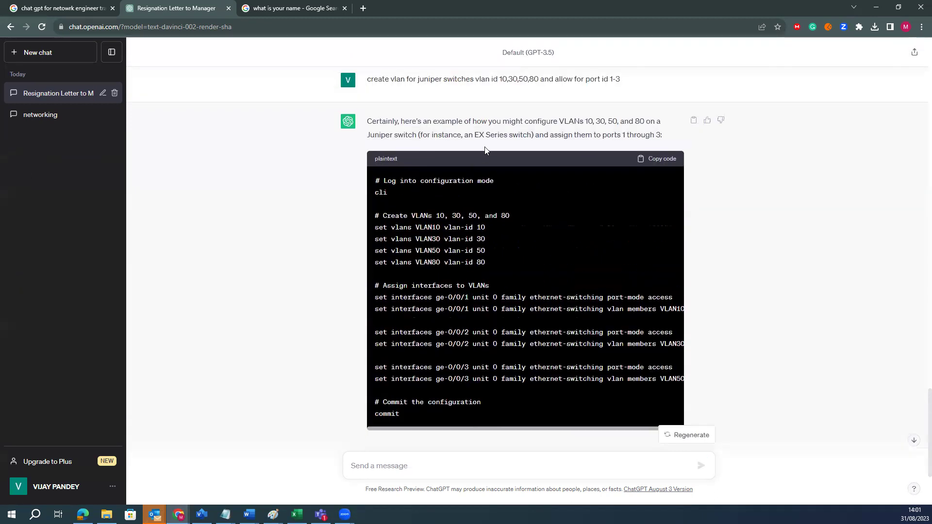
scroll(411, 125, "up", 2)
left_click_drag(368, 176, 623, 188)
key("ctrl+c")
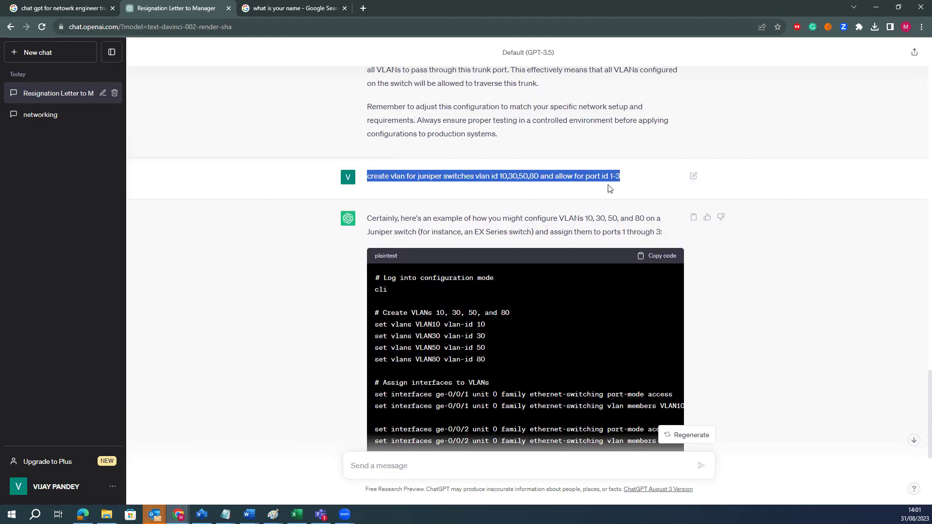
left_click(363, 8)
key("ctrl+v")
key("Return")
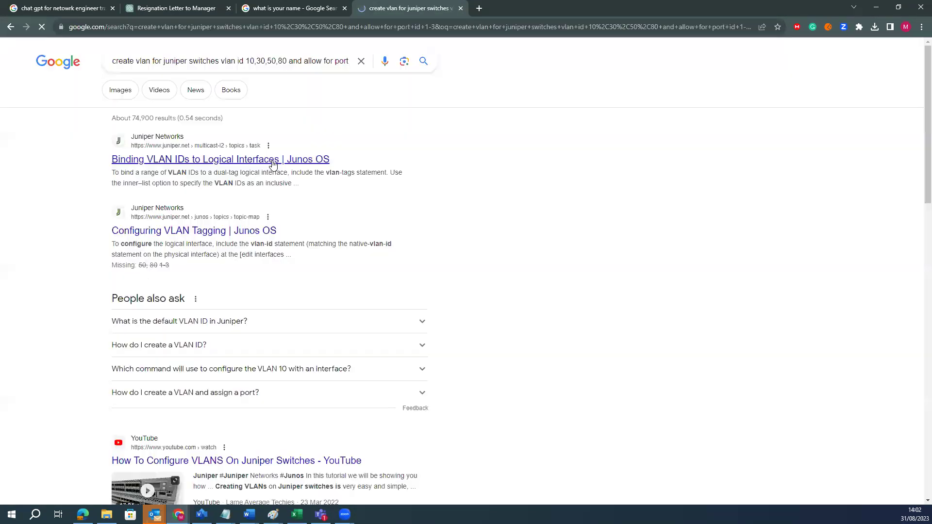
- Open the Juniper result "Binding VLAN IDs to Logical Interfaces" and highlight the ge-1/1/1 unit 10 part of the sample configuration
left_click(232, 165)
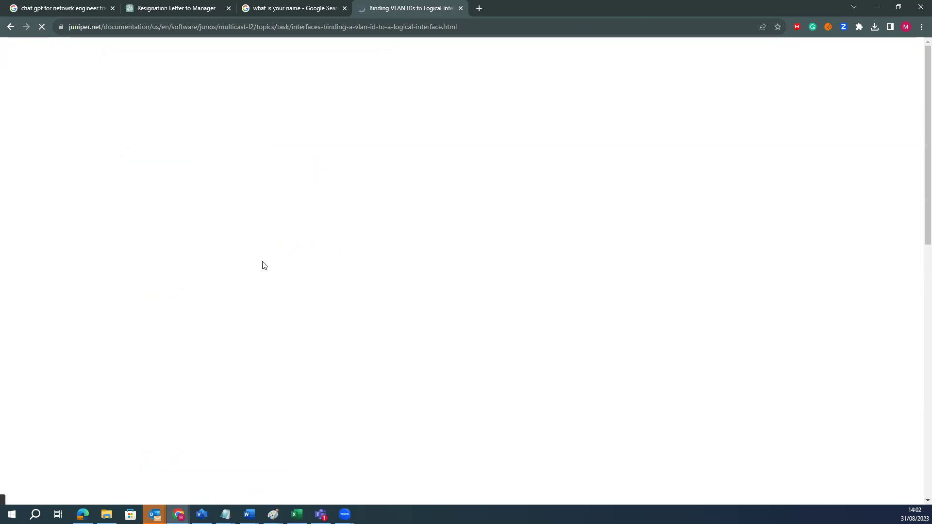
scroll(418, 392, "down", 6)
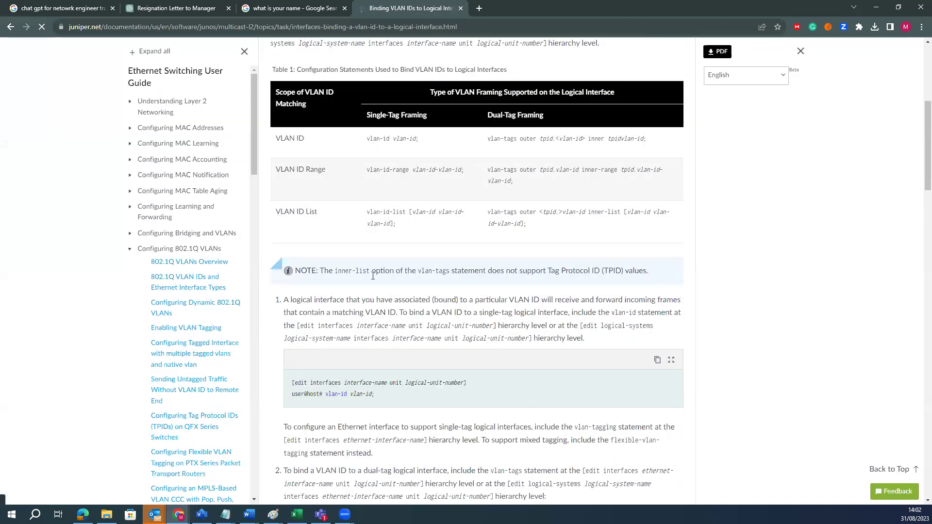
scroll(379, 385, "down", 10)
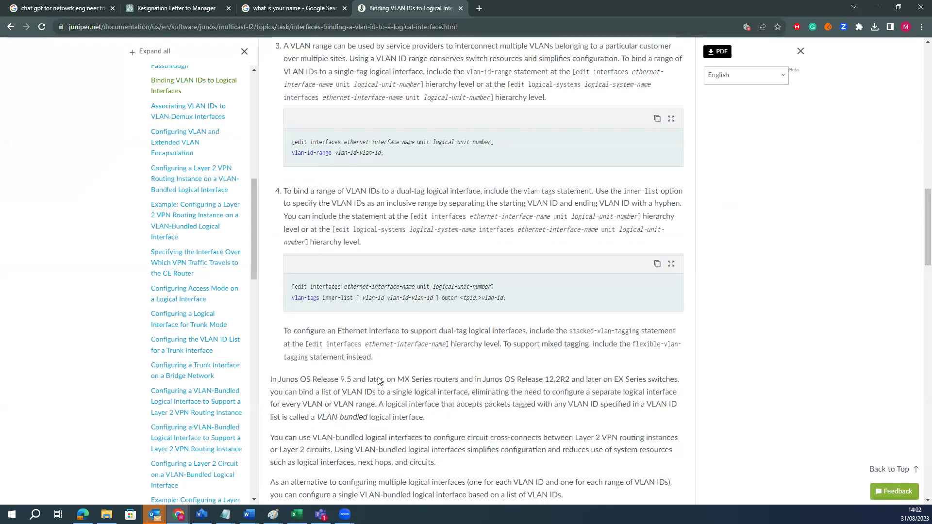
scroll(378, 376, "down", 3)
scroll(378, 376, "down", 8)
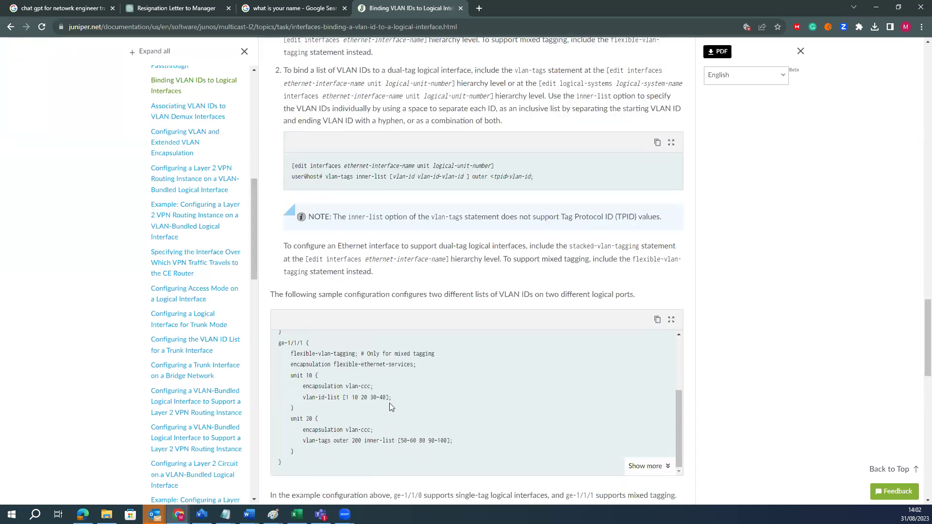
left_click_drag(391, 399, 280, 343)
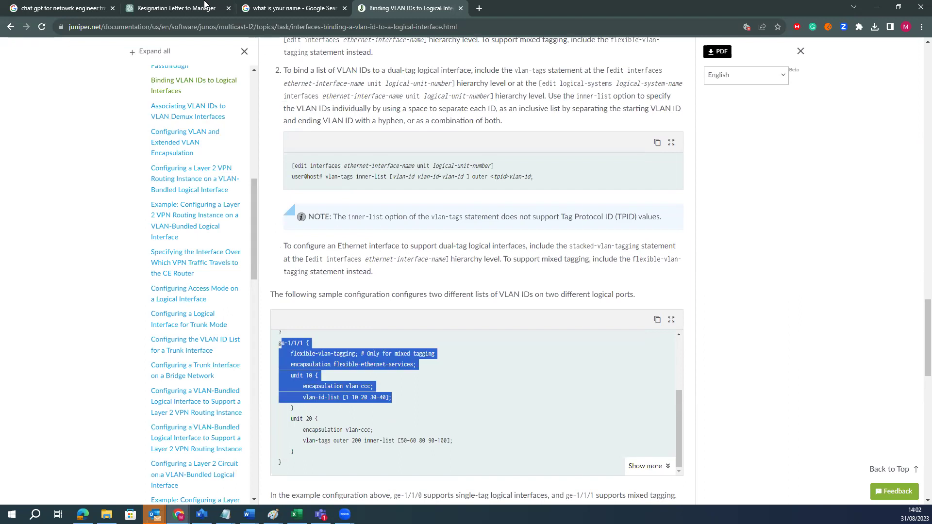
- Go back to the ChatGPT answer and examine its Juniper VLAN creation and interface assignment lines by highlighting them
left_click(180, 8)
scroll(477, 345, "down", 1)
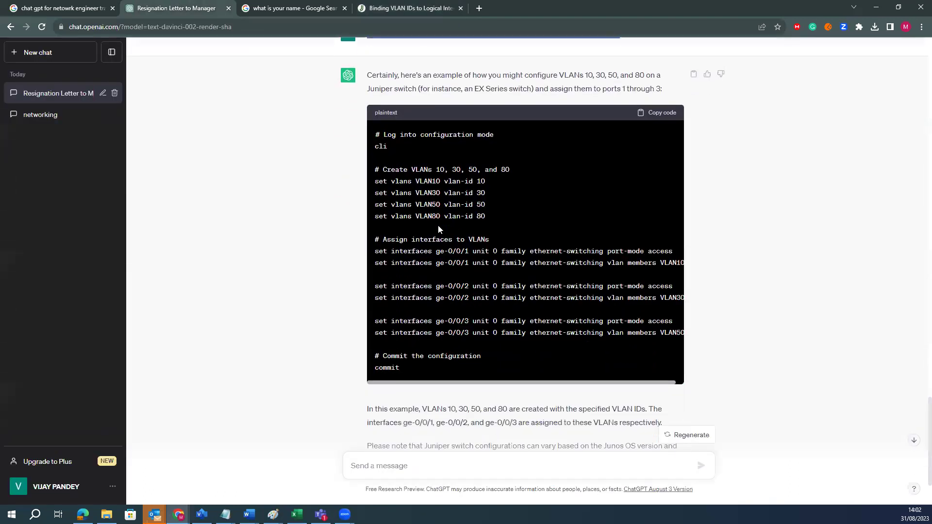
left_click_drag(375, 177, 509, 223)
left_click(392, 245)
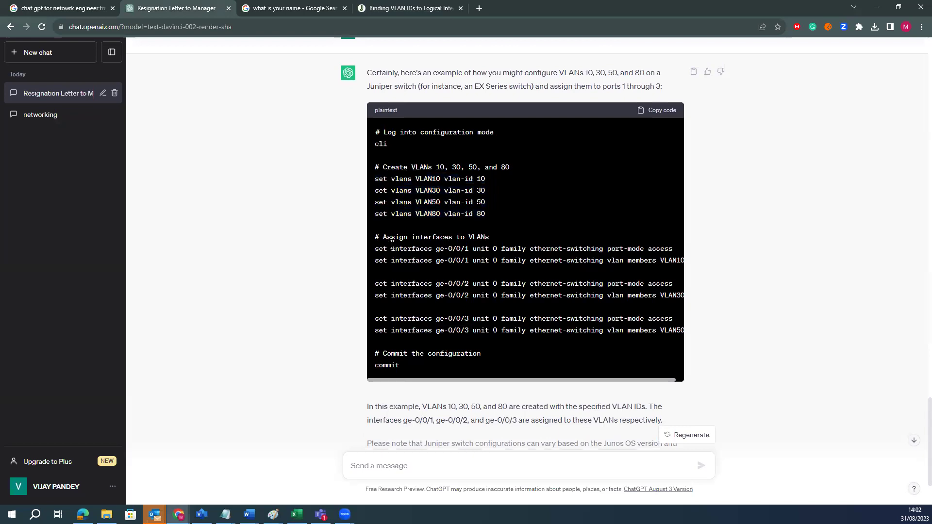
left_click_drag(379, 239, 367, 68)
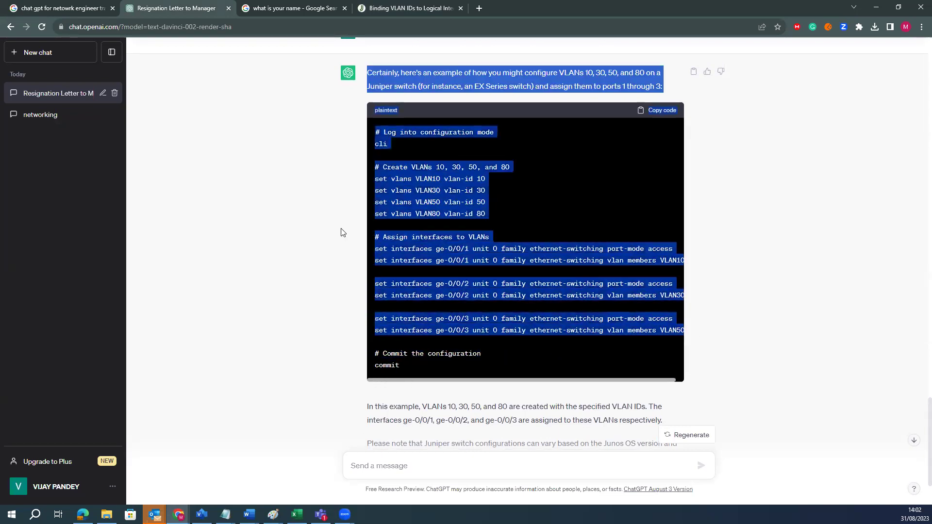
left_click(423, 271)
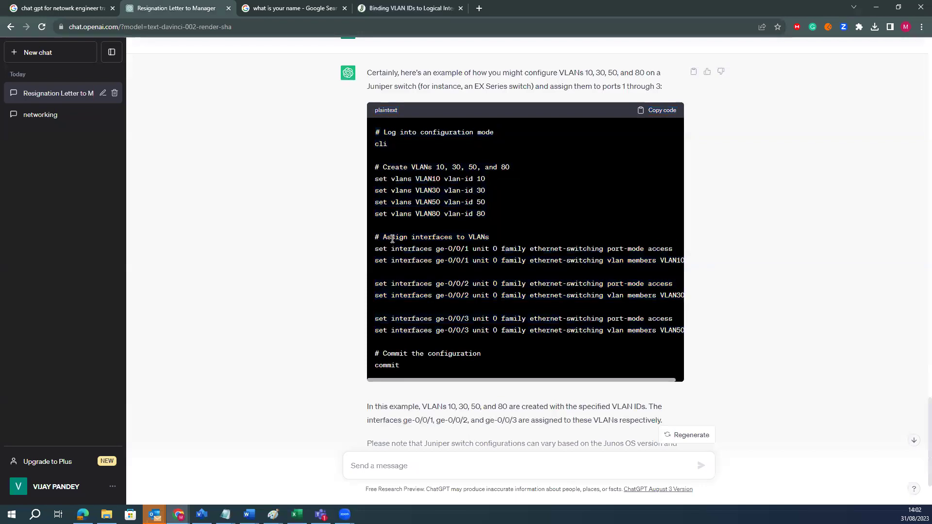
left_click_drag(376, 238, 533, 350)
left_click(502, 319)
scroll(401, 466, "down", 2)
- Send the prompt "write a python script for nexus vlan creation vlan id 10,20,30"
left_click(397, 466)
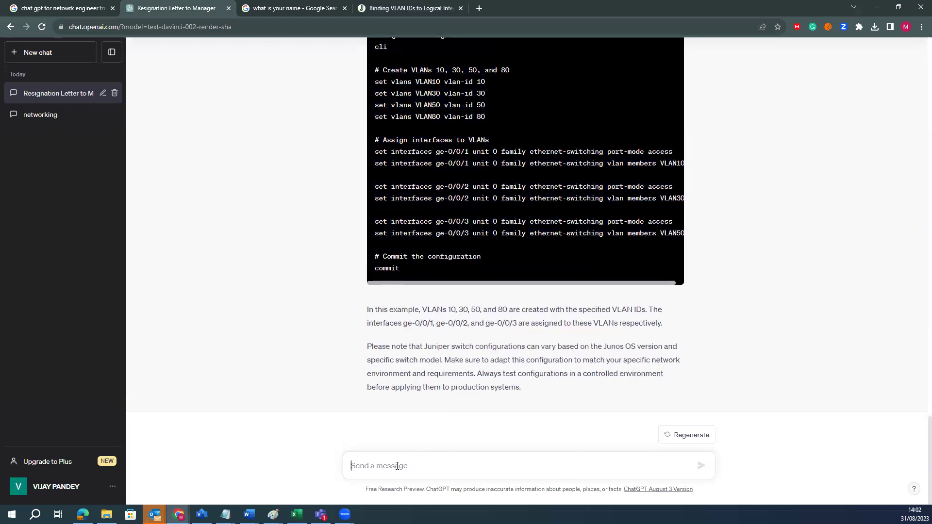
type("write a")
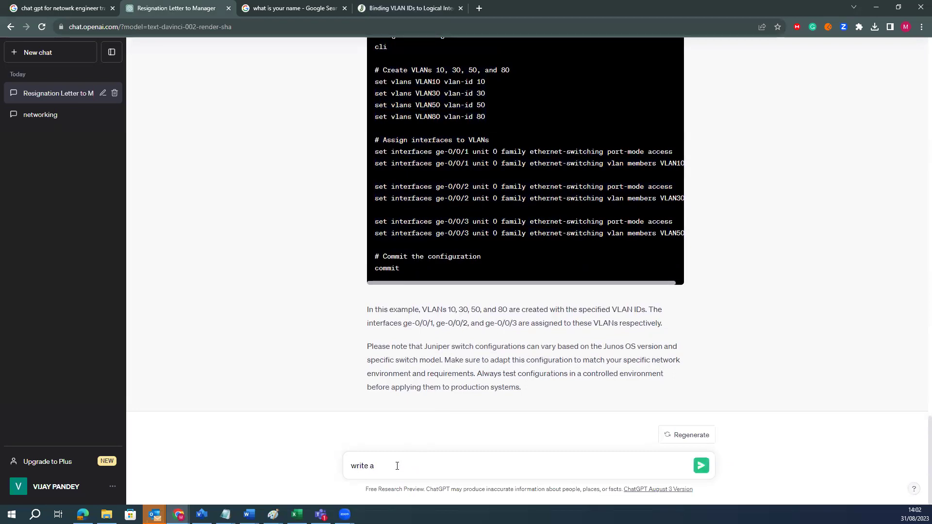
type(" python script for nexus vlan creation")
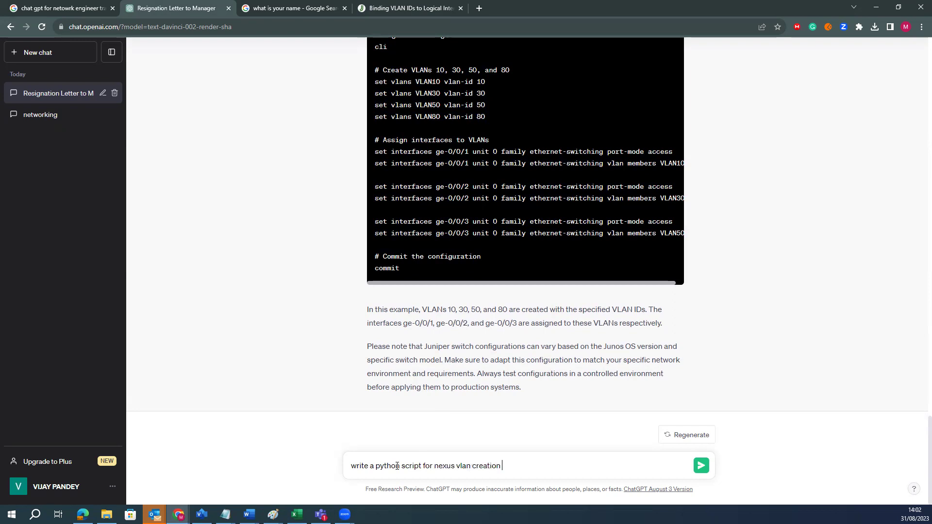
type(" vlan id 10,20,30")
key("Return")
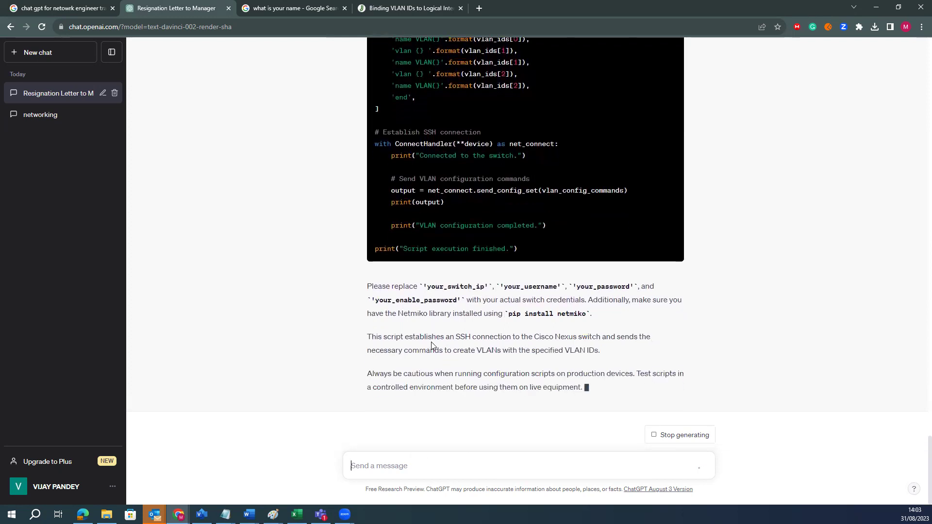
- Examine the Netmiko script's import, device information and VLAN ID list, highlighting the switch IP placeholder
scroll(431, 342, "up", 6)
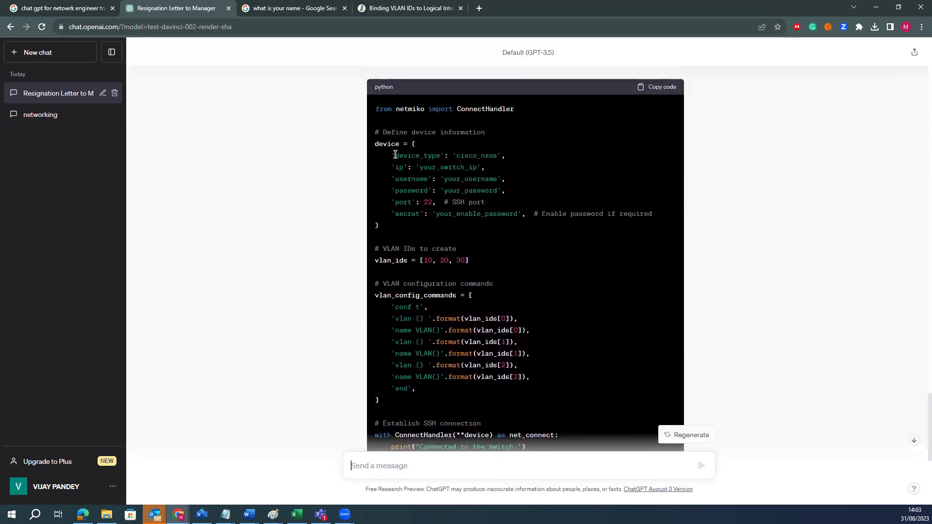
left_click_drag(379, 109, 487, 240)
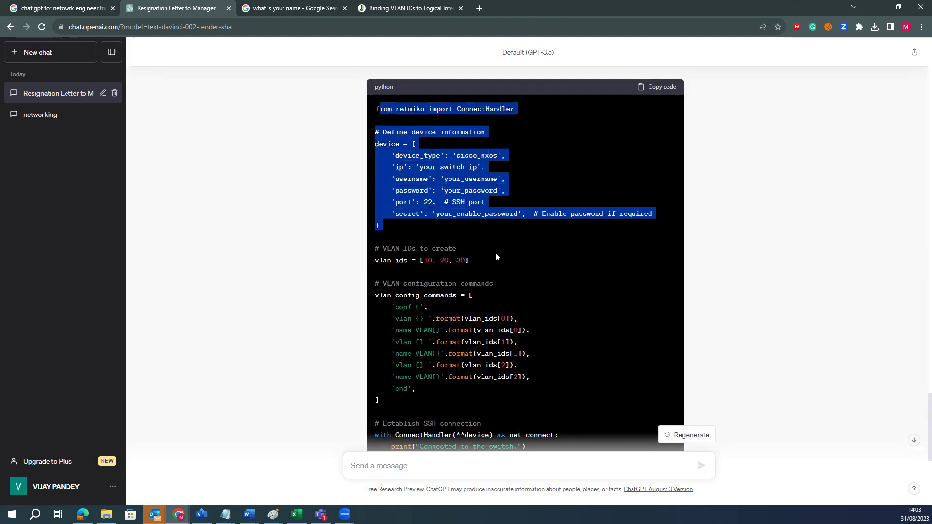
left_click(495, 256)
left_click_drag(376, 108, 463, 262)
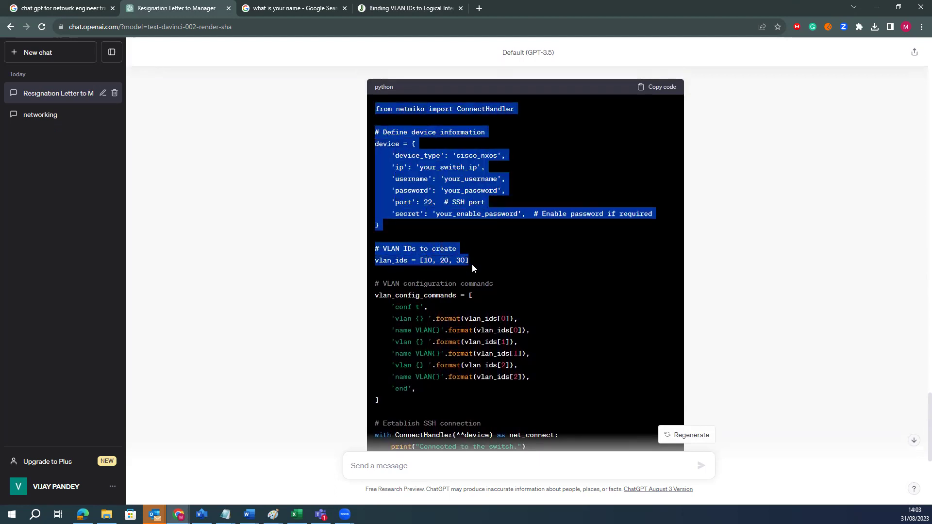
left_click(460, 200)
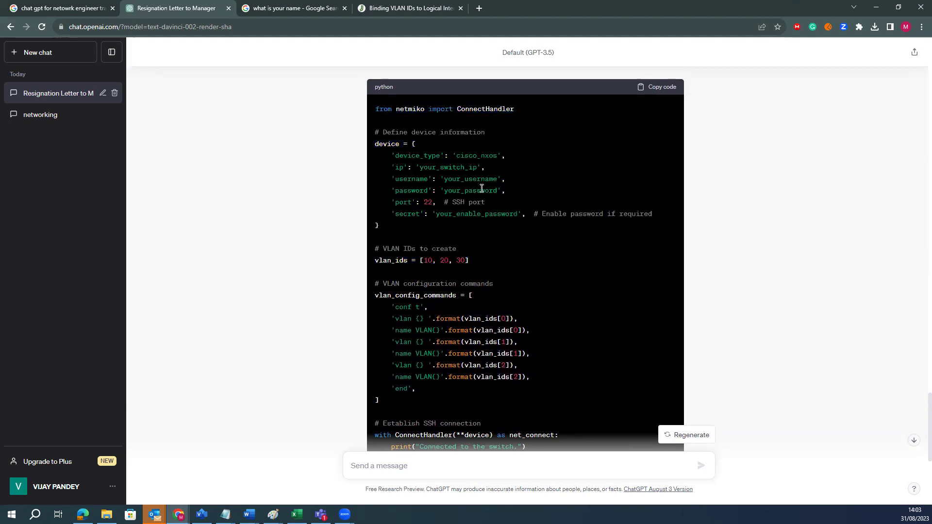
left_click_drag(495, 180, 420, 163)
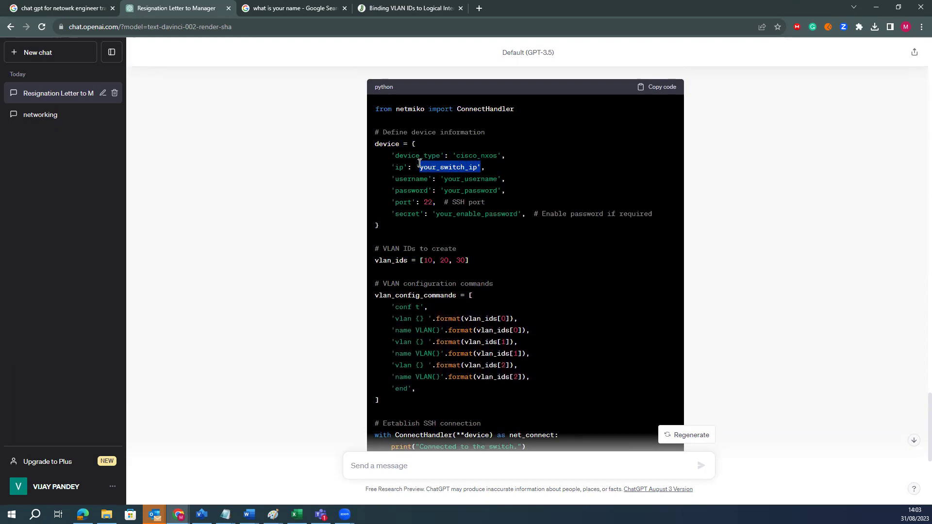
- Examine the script's login details, SSH port 22, enable password placeholder and VLAN ID list by highlighting them
left_click_drag(443, 179, 387, 202)
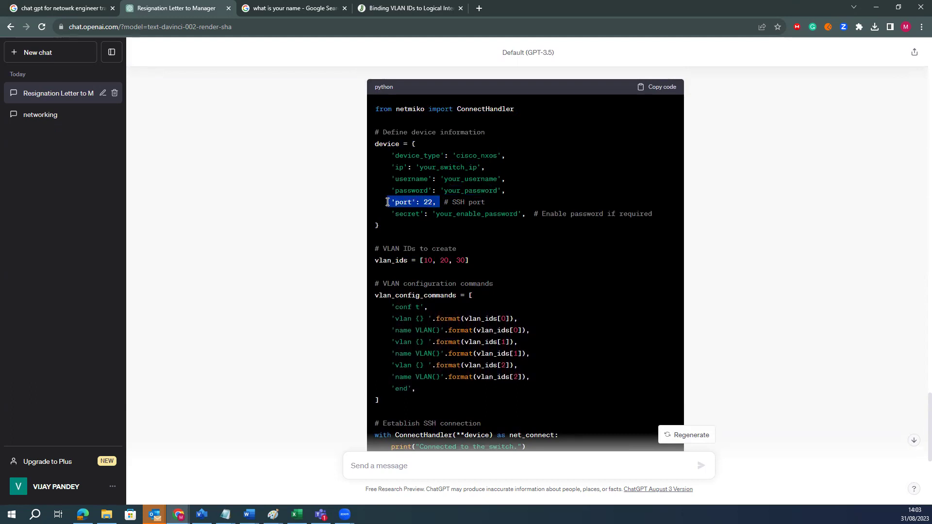
left_click_drag(439, 214, 518, 213)
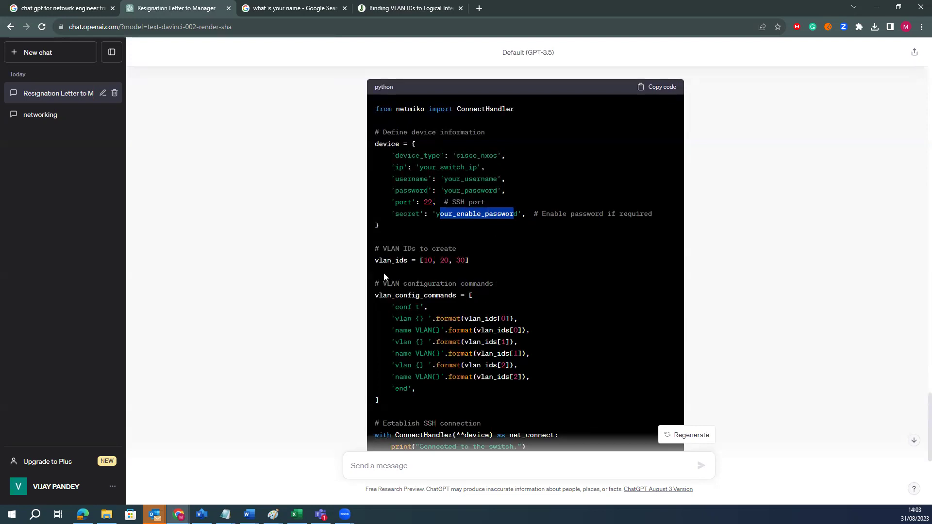
left_click_drag(375, 260, 474, 260)
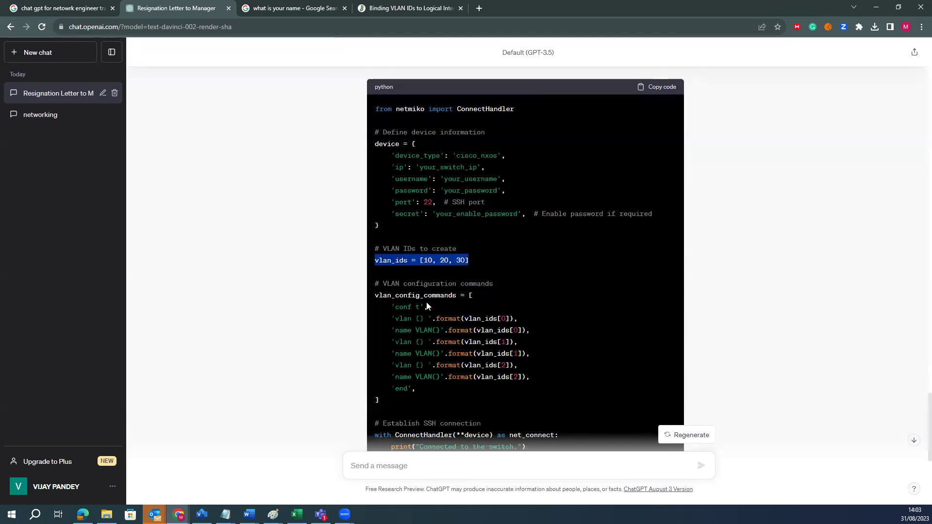
- Examine the script's VLAN configuration commands, highlighting the command block and the individual VLAN name lines
left_click_drag(375, 295, 458, 384)
scroll(458, 384, "down", 2)
left_click(450, 304)
left_click_drag(390, 232, 443, 233)
left_click(401, 253)
left_click_drag(391, 257, 444, 257)
left_click_drag(391, 280, 444, 280)
left_click(460, 307)
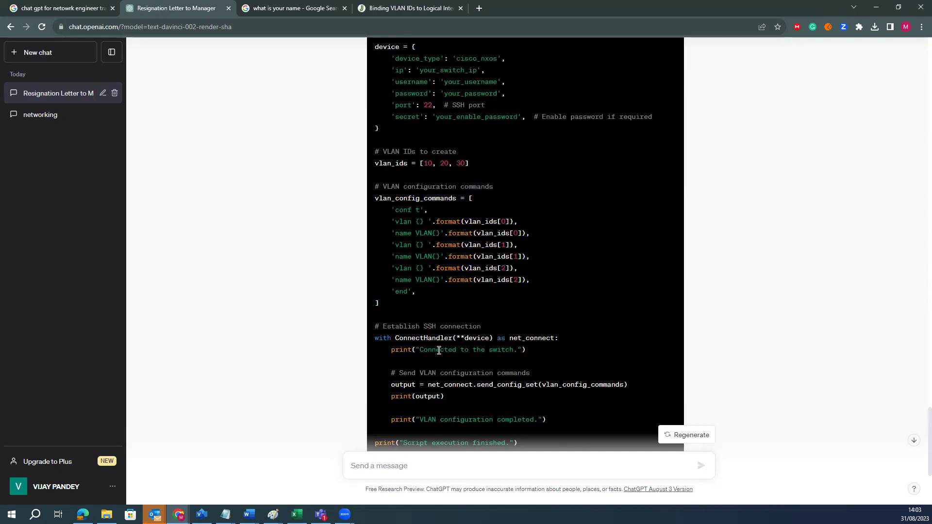
- Examine the script's SSH connection section, highlighting the connected, configuration completed and script finished print messages
left_click_drag(415, 350, 514, 350)
scroll(498, 359, "down", 1)
scroll(499, 359, "down", 3)
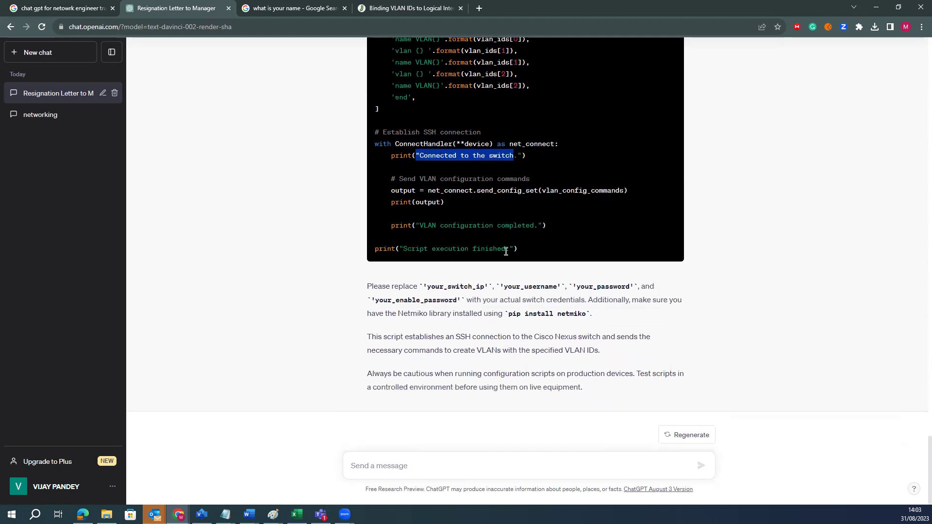
left_click_drag(541, 225, 374, 225)
left_click_drag(512, 249, 406, 249)
scroll(444, 221, "up", 3)
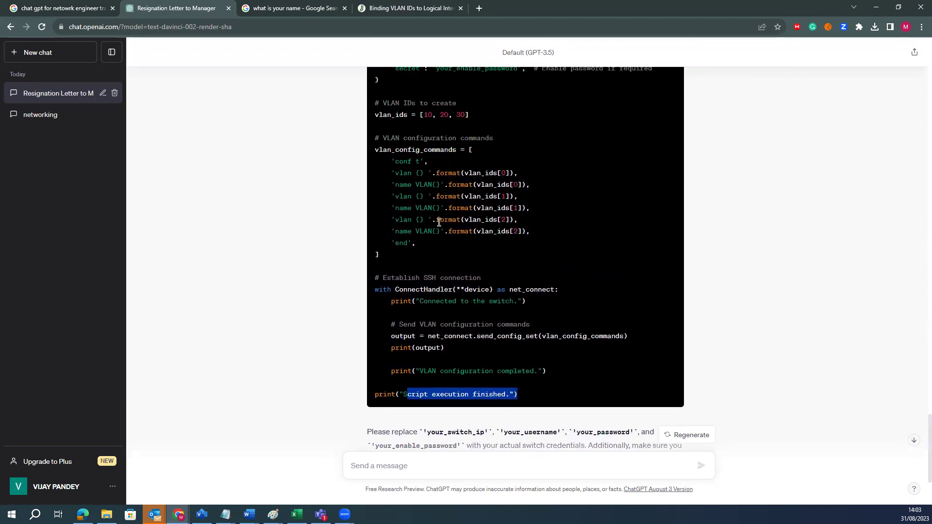
scroll(438, 222, "down", 3)
- Send the prompt "writte the migration plan from nexus 5000 to nexus 9000"
left_click(386, 465)
key("ctrl+v")
key("Return")
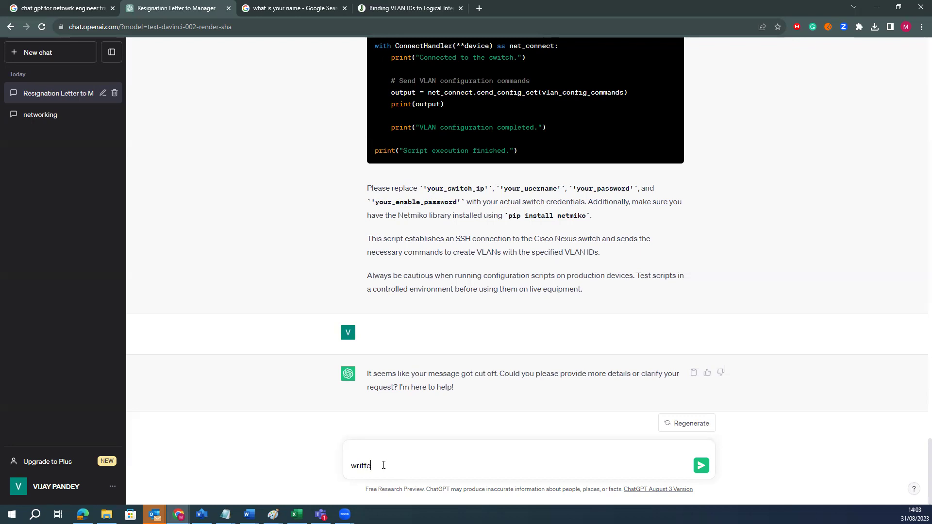
type("migraiton ")
type("tion ")
type("plan from nexus ")
type("5000")
type(" to nexus 9000")
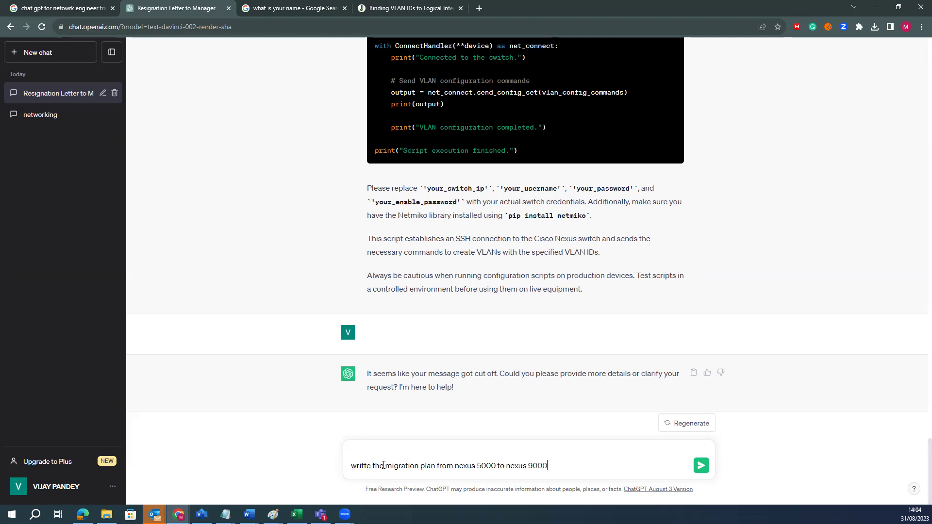
key("Return")
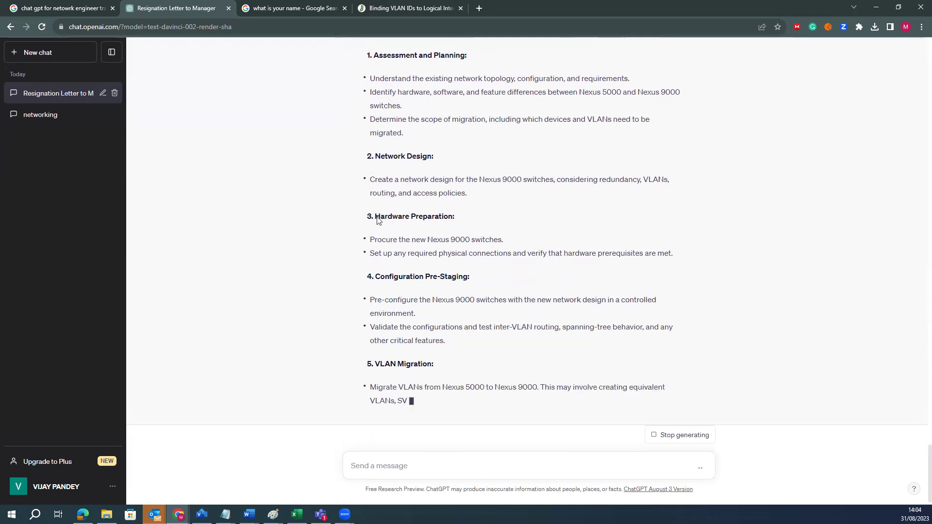
- Examine the migration plan's Assessment and Planning and Network Design sections by highlighting their bullet points
left_click_drag(381, 200, 400, 165)
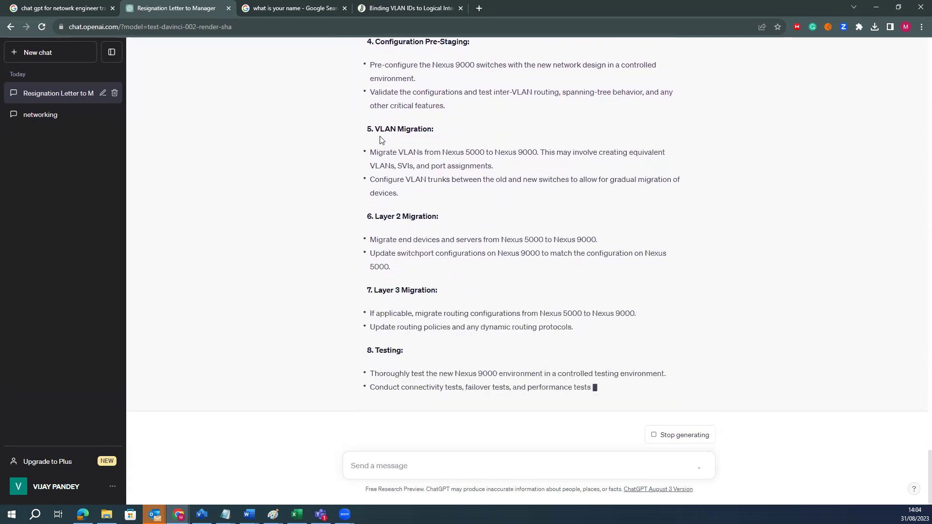
left_click_drag(392, 151, 386, 251)
left_click(407, 298)
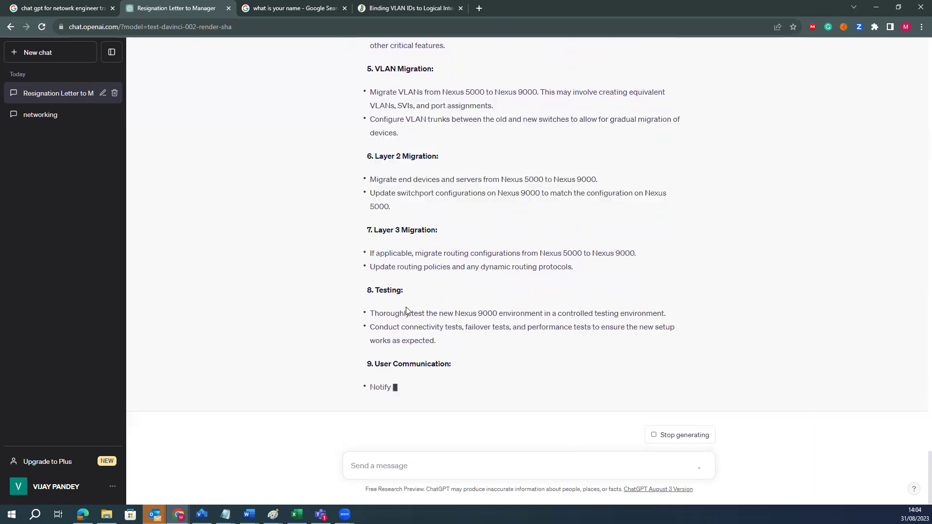
scroll(407, 311, "up", 5)
scroll(408, 310, "up", 5)
left_click_drag(375, 245, 468, 248)
left_click(376, 279)
left_click_drag(371, 269, 425, 322)
left_click_drag(367, 271, 500, 340)
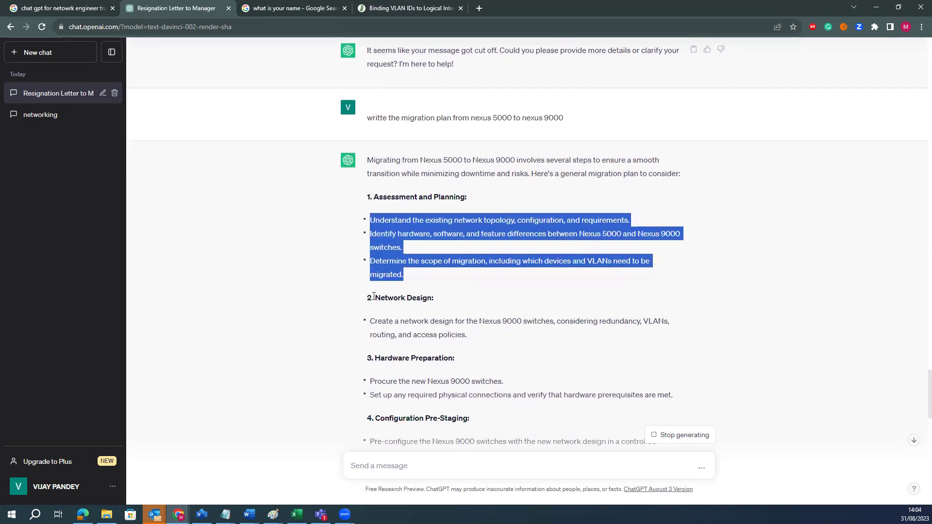
left_click_drag(374, 296, 453, 306)
left_click_drag(481, 341, 370, 322)
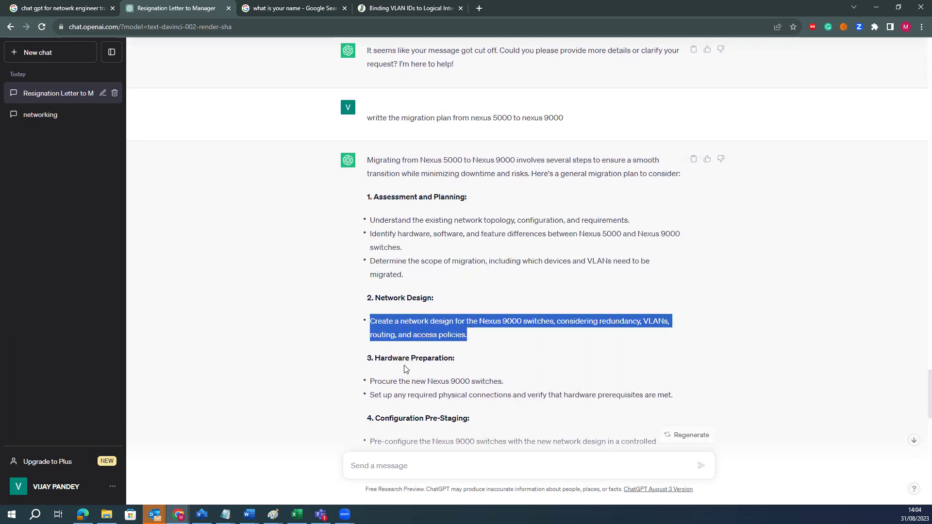
- Examine the plan's Hardware Preparation and Configuration Pre-Staging sections by highlighting their text
left_click_drag(371, 358, 705, 402)
scroll(504, 381, "down", 2)
scroll(497, 379, "down", 2)
left_click(383, 290)
left_click_drag(369, 273, 474, 283)
left_click(444, 335)
left_click_drag(366, 295, 447, 335)
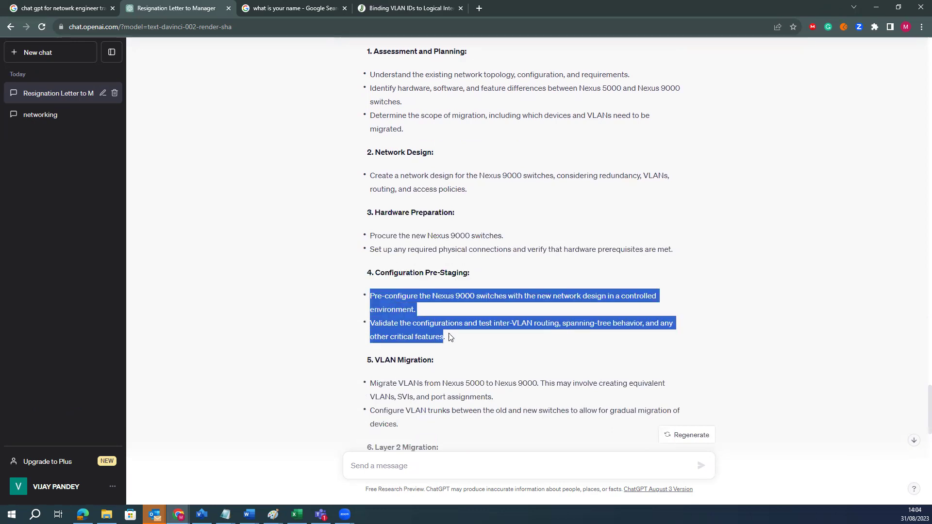
- Examine the plan's VLAN Migration, Layer 2 Migration and Testing sections, highlighting the testing instructions
scroll(403, 288, "down", 3)
left_click_drag(371, 218, 393, 356)
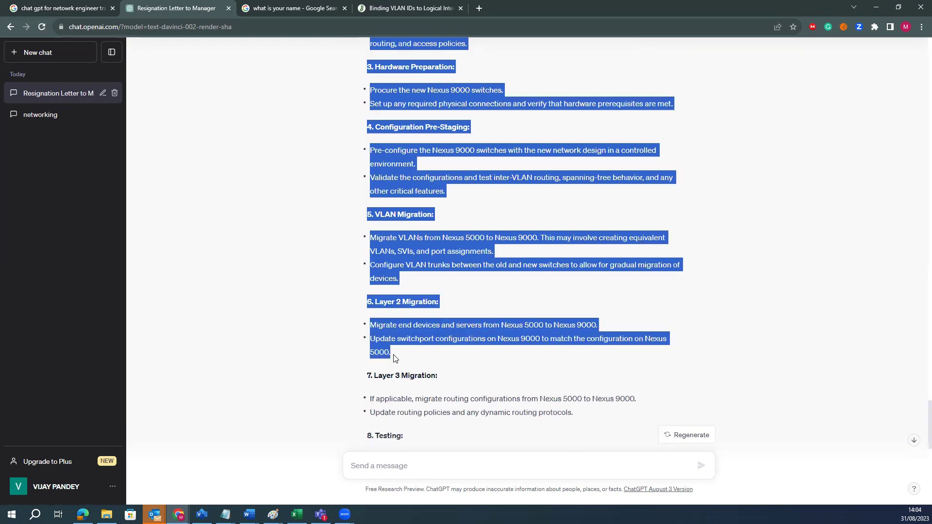
left_click(446, 302)
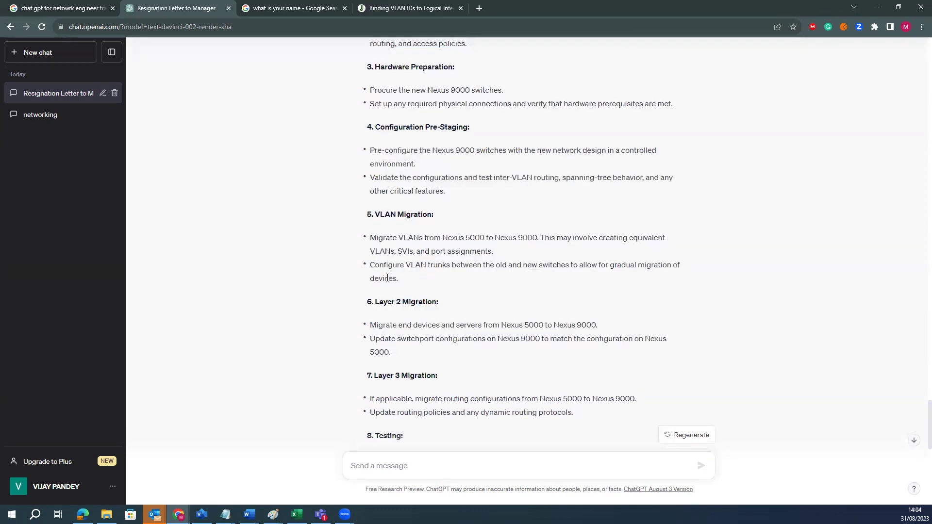
scroll(410, 334, "down", 4)
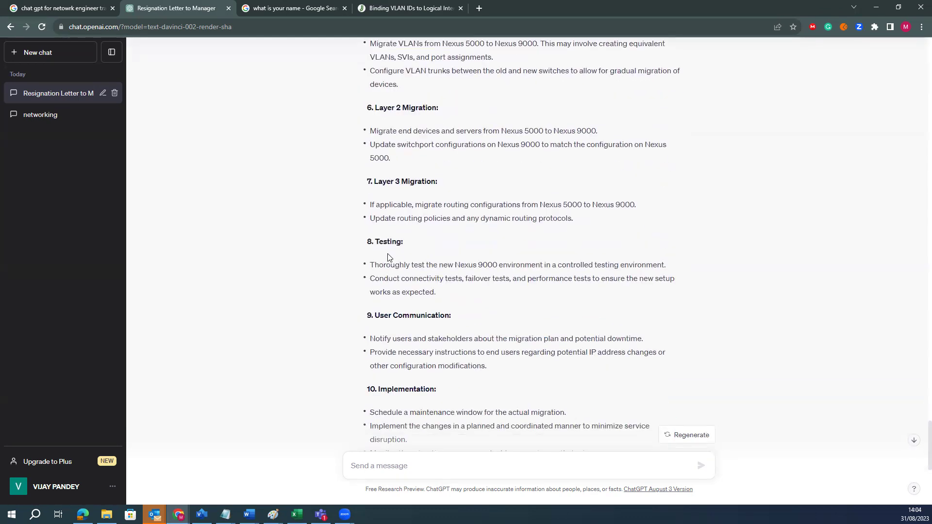
left_click_drag(373, 242, 455, 291)
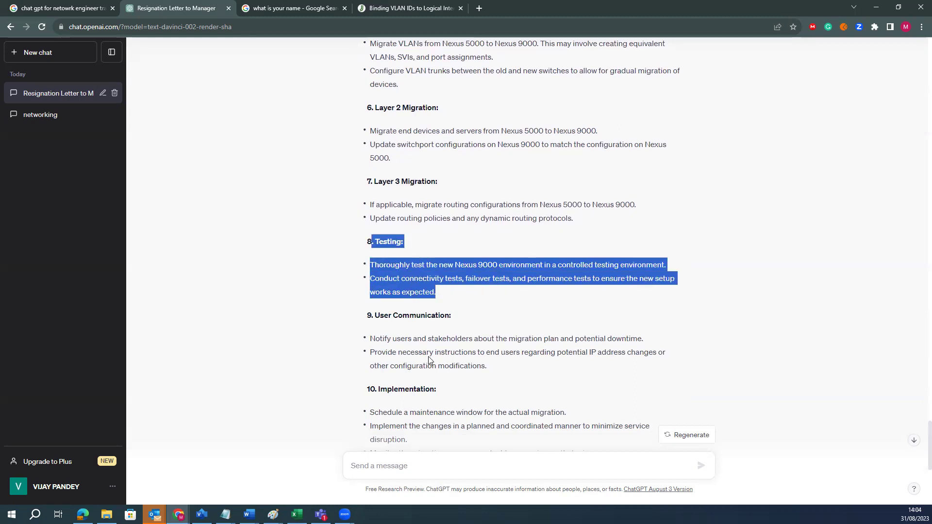
- Examine the rest of the migration plan, highlighting the Documentation and Post-Migration Monitoring sections and the closing remarks
scroll(384, 335, "down", 7)
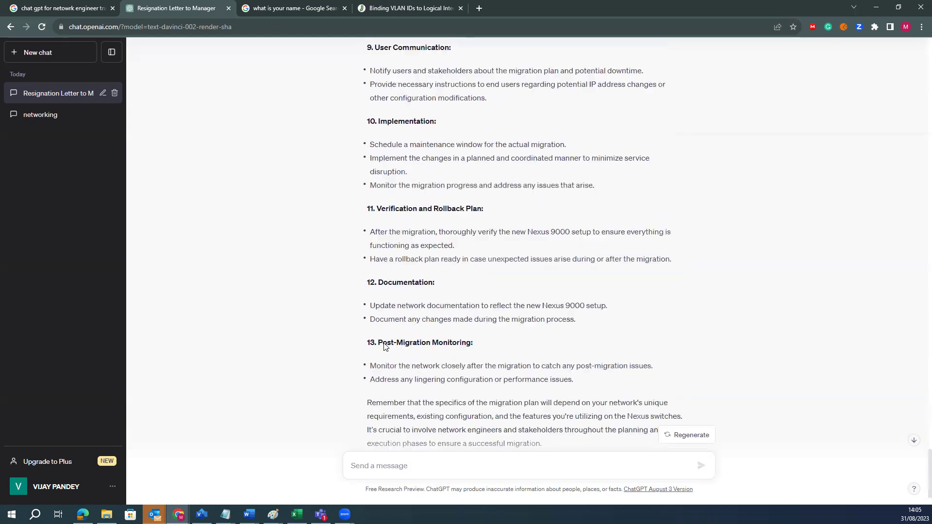
left_click_drag(378, 286, 550, 372)
left_click(458, 245)
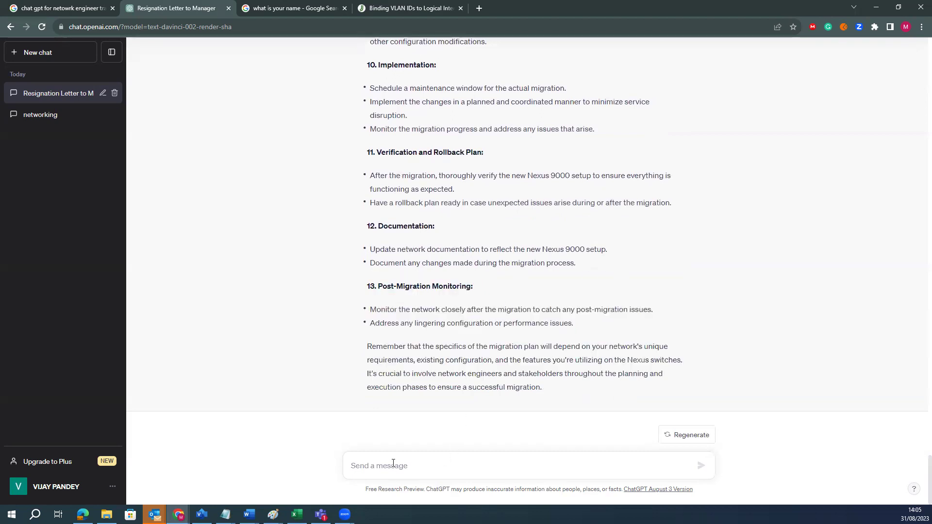
scroll(545, 300, "up", 12)
scroll(507, 231, "down", 12)
left_click_drag(542, 387, 367, 292)
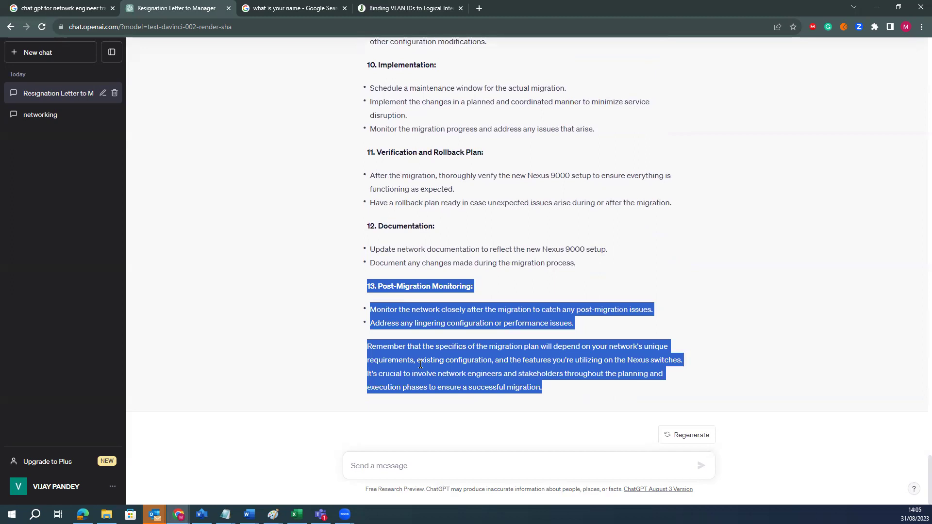
- Send a prompt asking for a MOP for the Cisco ACI upgrade plan from version 4.0 to 5.2
left_click(408, 462)
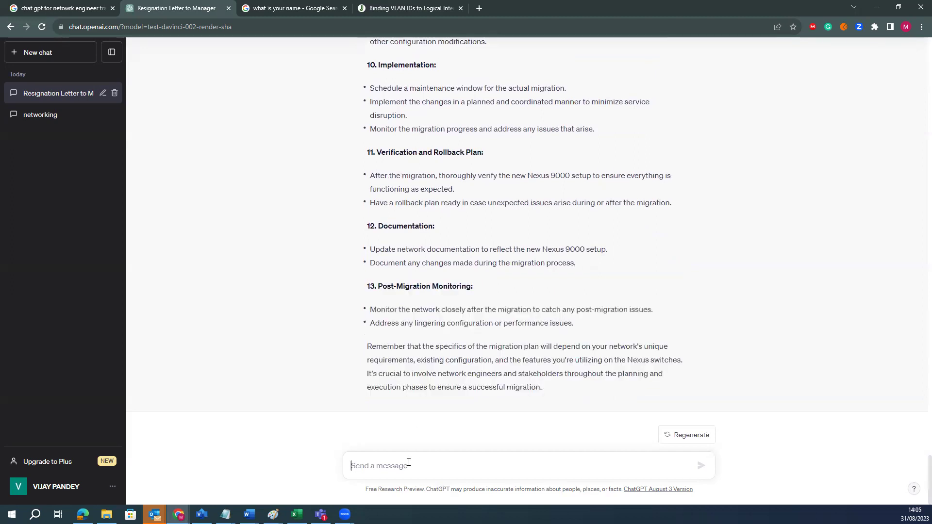
type("write a MOP for my cisco")
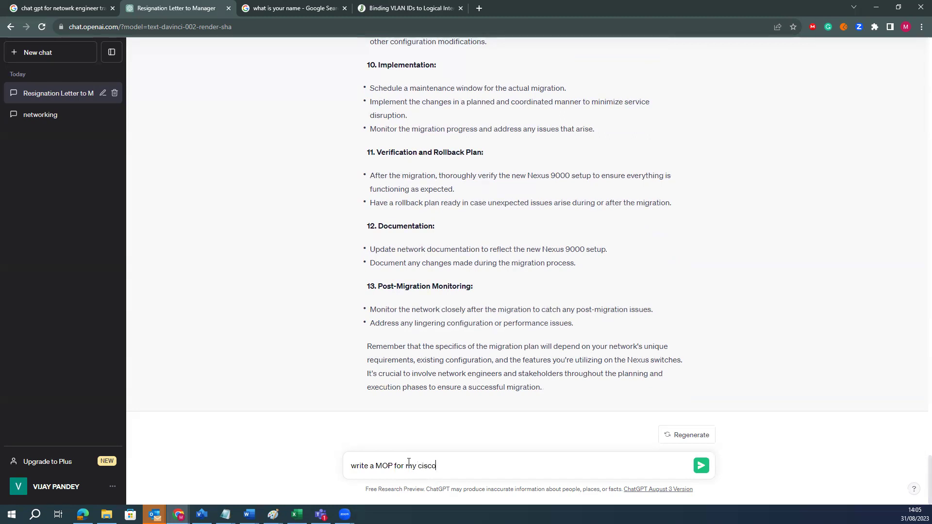
type(" aci upgrade plan form version 4.0 to 5.")
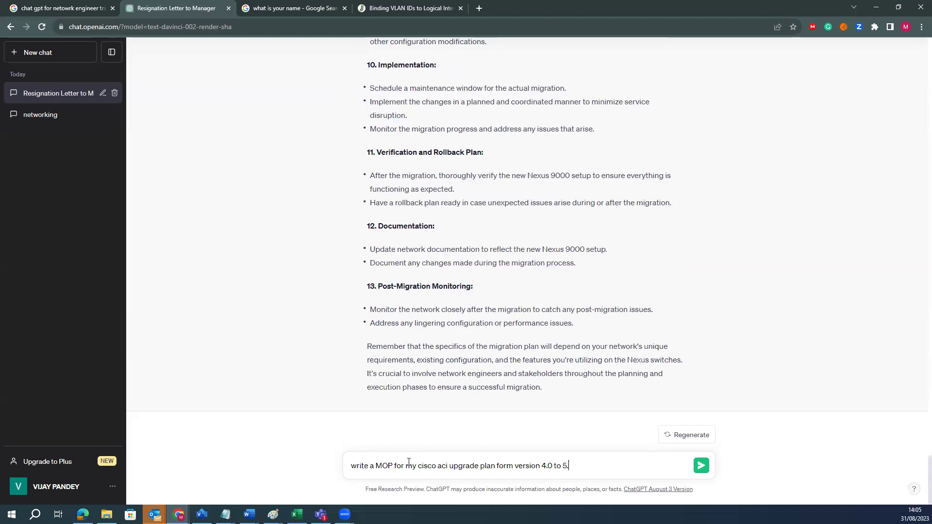
key("Return")
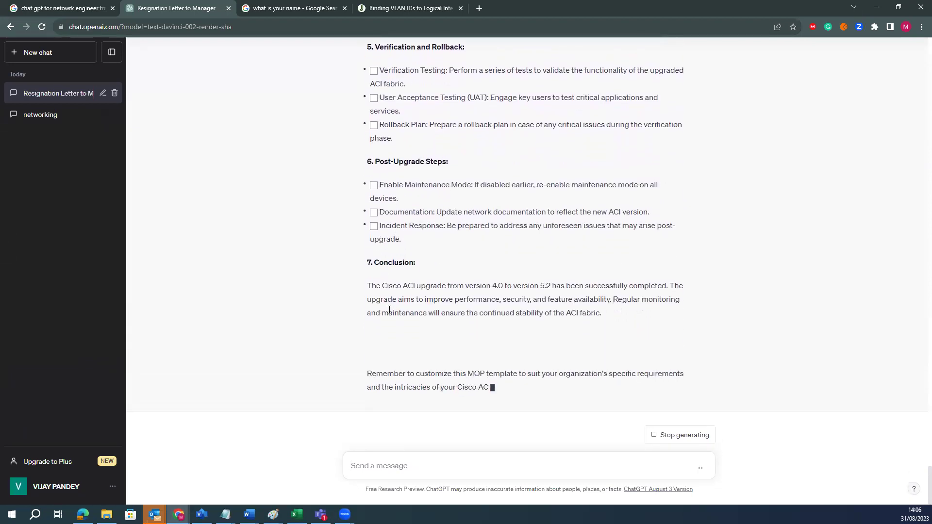
- Review the generated MOP and send the prompt "write a steps for cisco aci upgrade from 4.0 to 5.2"
scroll(471, 334, "up", 5)
scroll(471, 334, "up", 10)
scroll(471, 334, "down", 15)
left_click(380, 465)
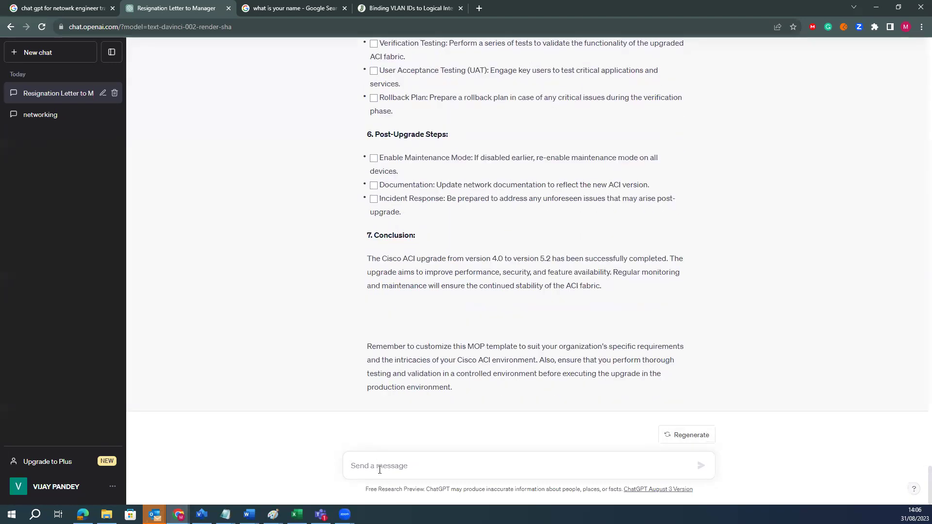
type("write a steps for cisco aci upgrade from 4.0 to 5.2")
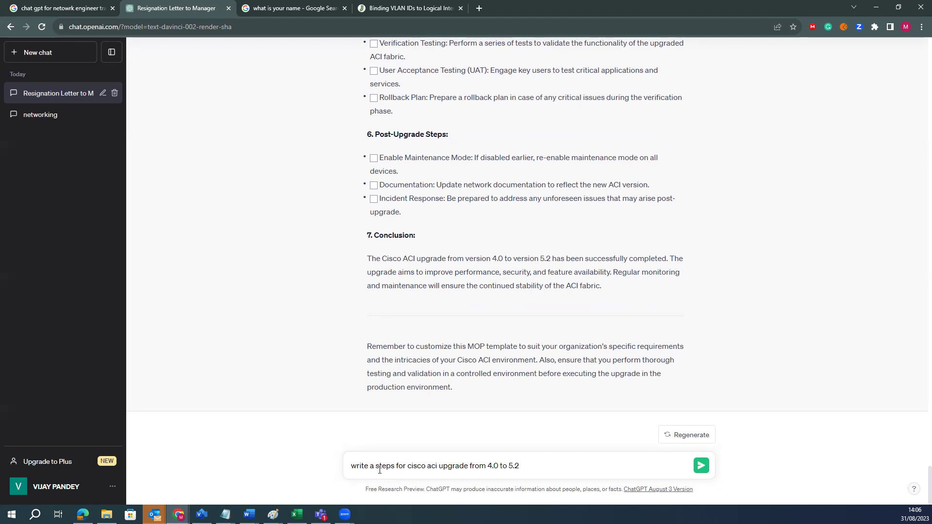
key("Return")
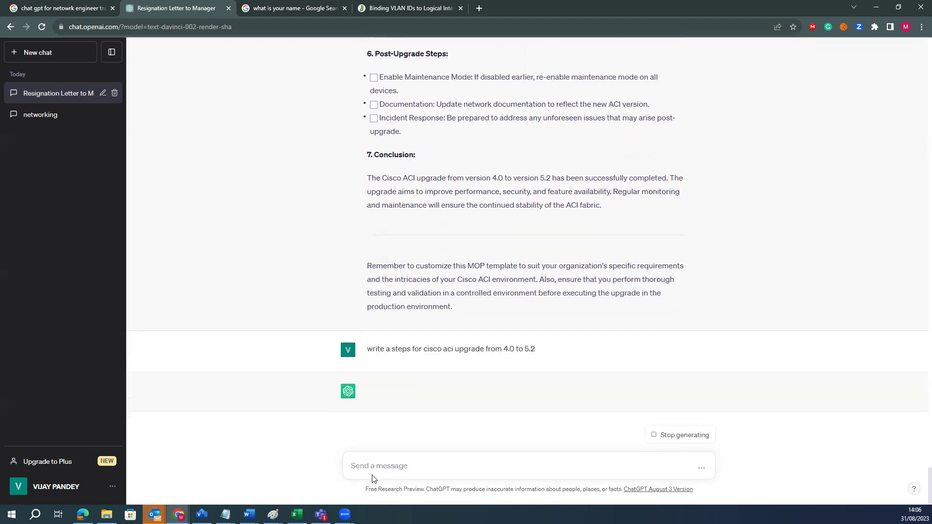
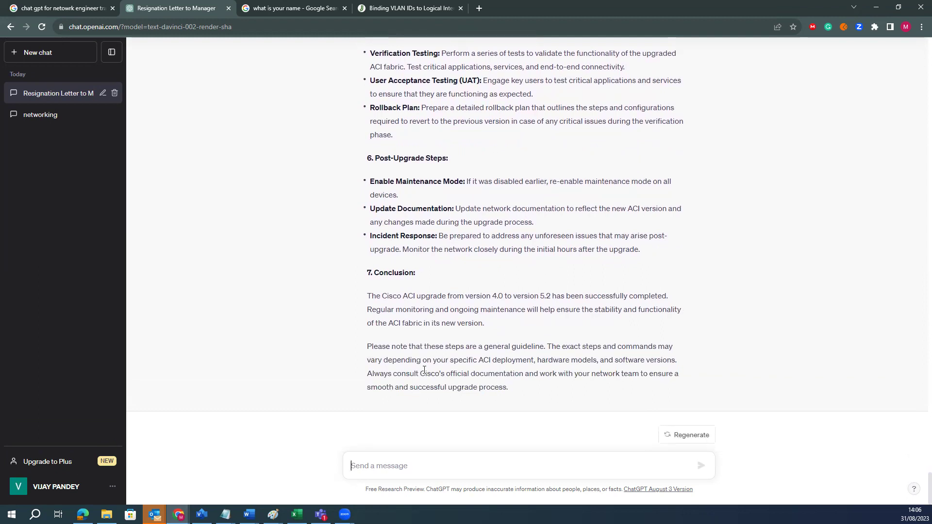
- Send the prompt "how to troubleshoot ospf in cisco asr"
left_click(416, 470)
type("how to troubleshoot")
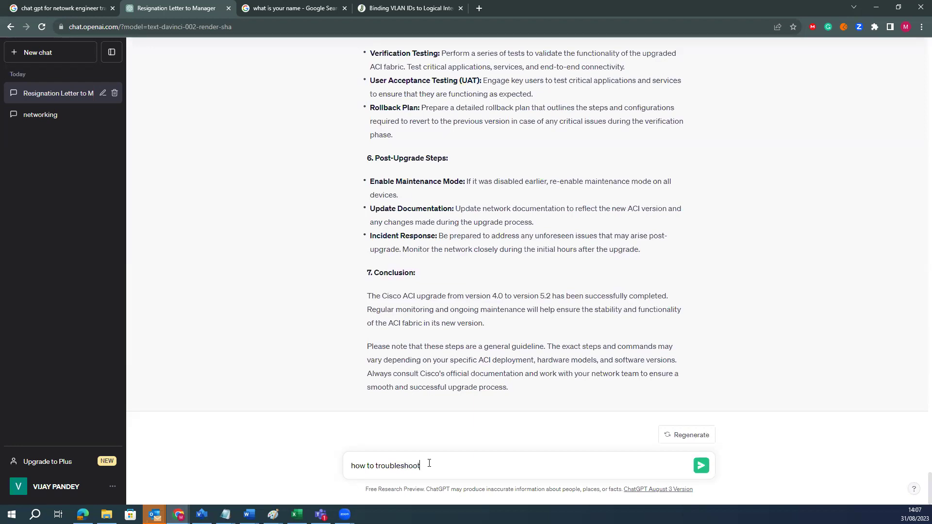
type("f in cisco asr")
key("Return")
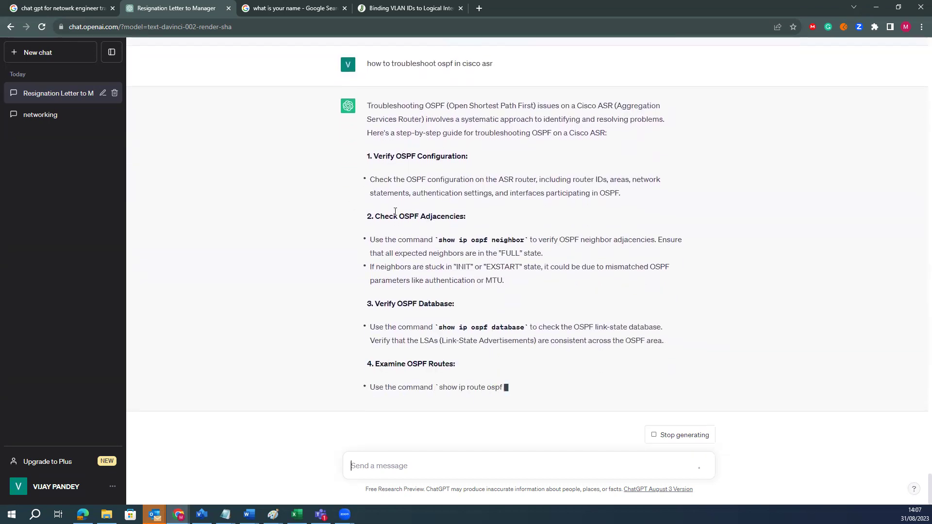
- Examine the OSPF troubleshooting guide, highlighting the adjacency check, database verification, debugging and interface issue sections
left_click_drag(389, 216, 505, 206)
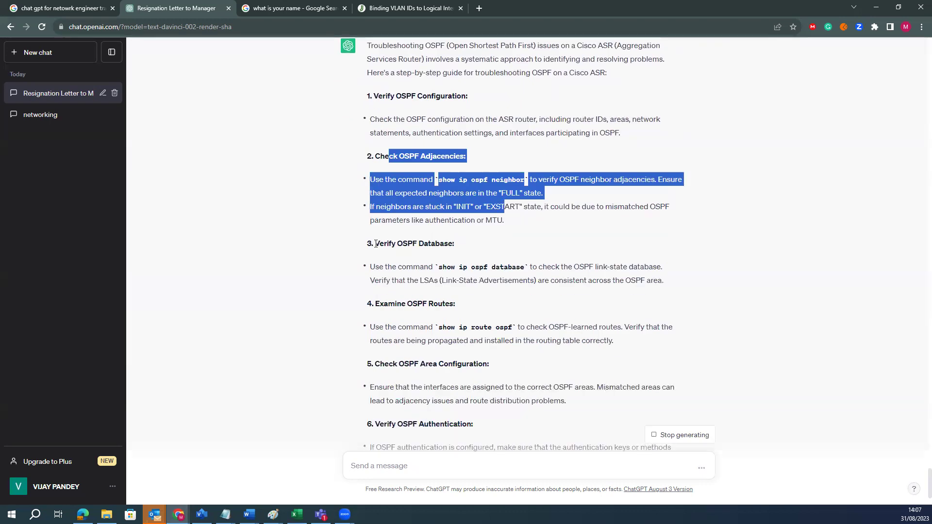
left_click_drag(376, 243, 454, 244)
left_click_drag(380, 194, 526, 204)
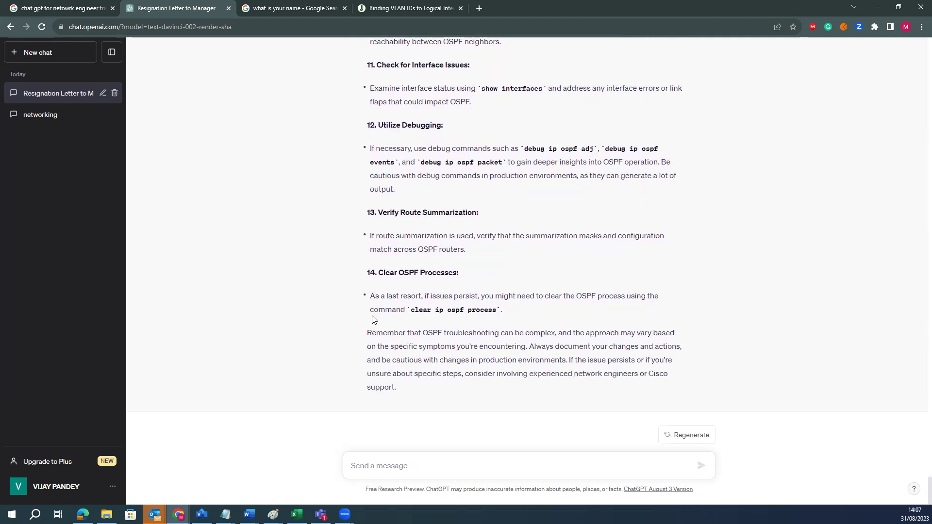
left_click_drag(388, 183, 369, 148)
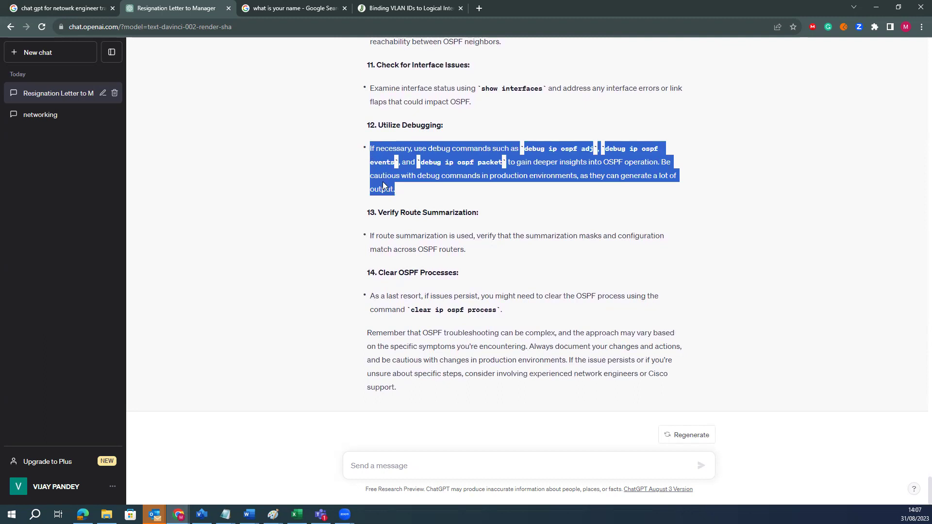
scroll(405, 219, "up", 2)
left_click_drag(470, 200, 373, 183)
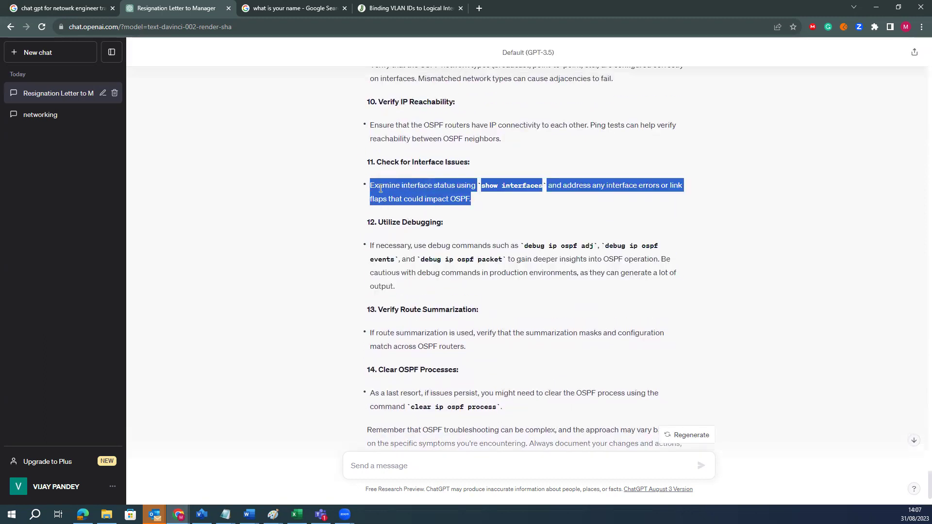
- Highlight the interface issues and IP reachability sections of the OSPF troubleshooting guide and read to its end
left_click_drag(467, 207, 365, 162)
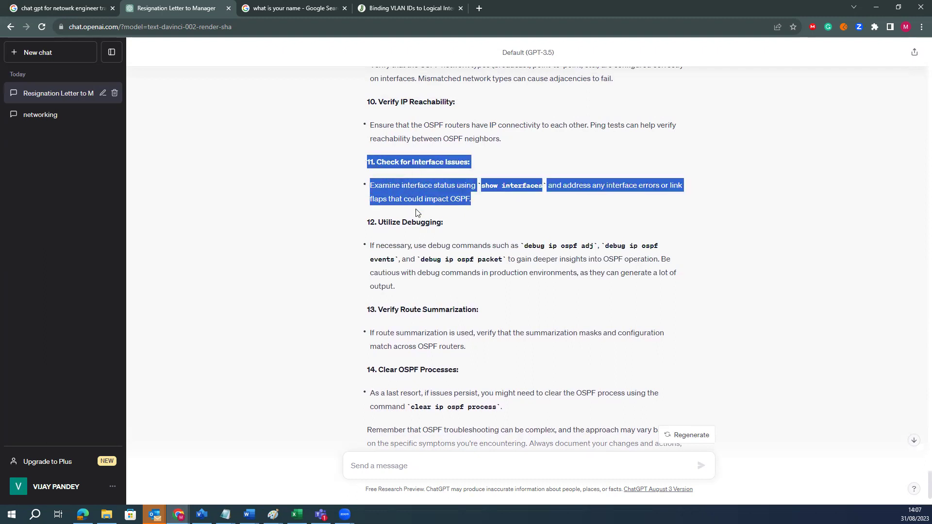
scroll(429, 249, "up", 2)
left_click_drag(510, 241, 364, 193)
left_click(412, 176)
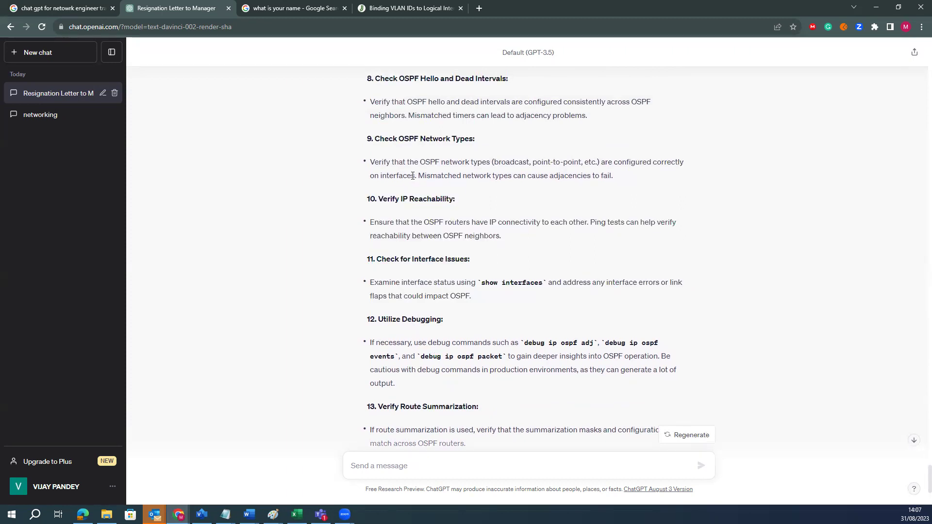
scroll(443, 310, "down", 4)
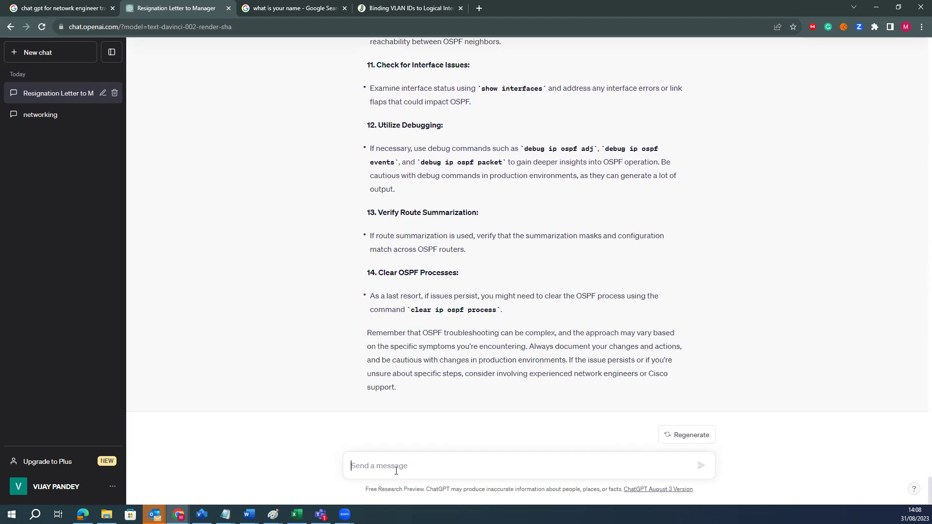
- Send the prompt "write a ospf configuration for nexus 1 , area 0 , interface 2/1,1/4, ip address 10.1.1.0/24"
type("wi")
type("rite a osp")
type("f configuration")
type(" fo")
type("r nexus ")
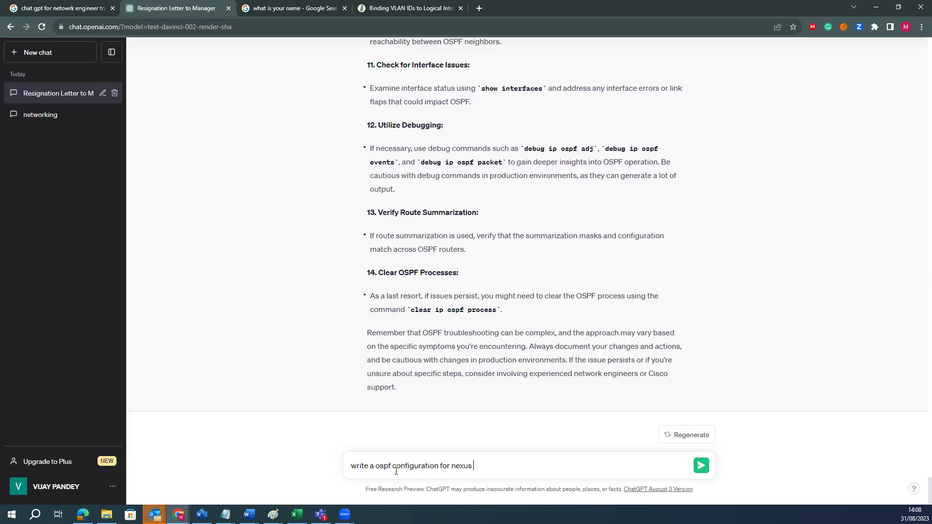
type("1 , area 0 , interface 2/1,1/4, ip address 10.1.1")
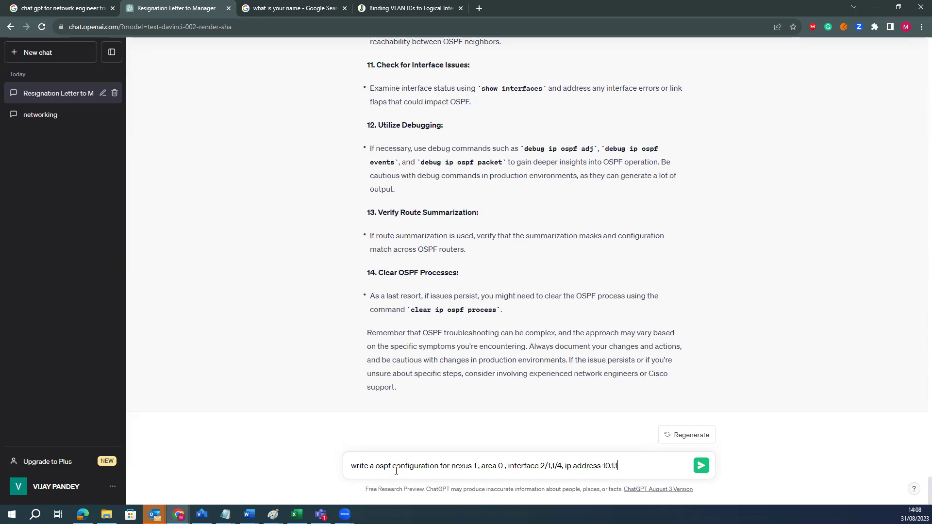
type(".0/24")
key("Return")
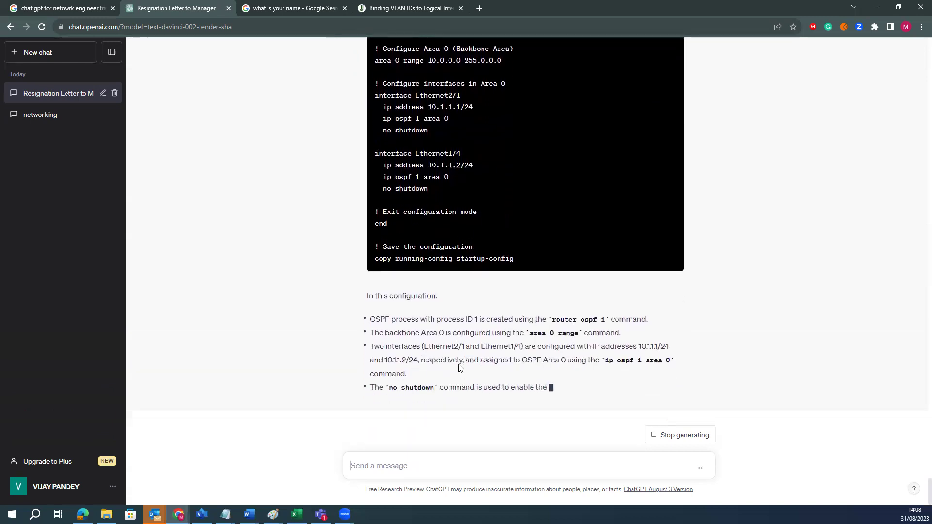
- Review the generated Nexus OSPF configuration, highlighting its commands and reading the explanation below the code
scroll(453, 317, "up", 3)
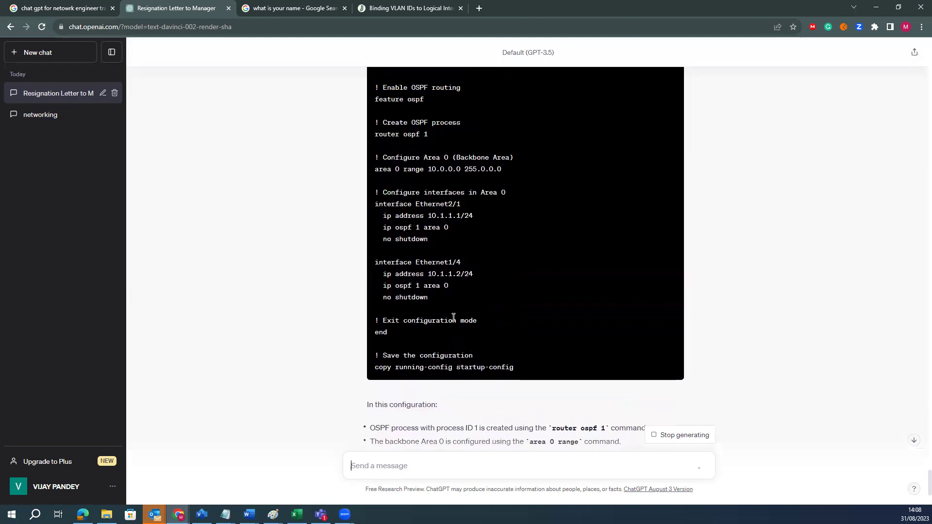
scroll(453, 317, "up", 2)
left_click_drag(375, 185, 530, 374)
scroll(488, 395, "down", 2)
left_click(531, 375)
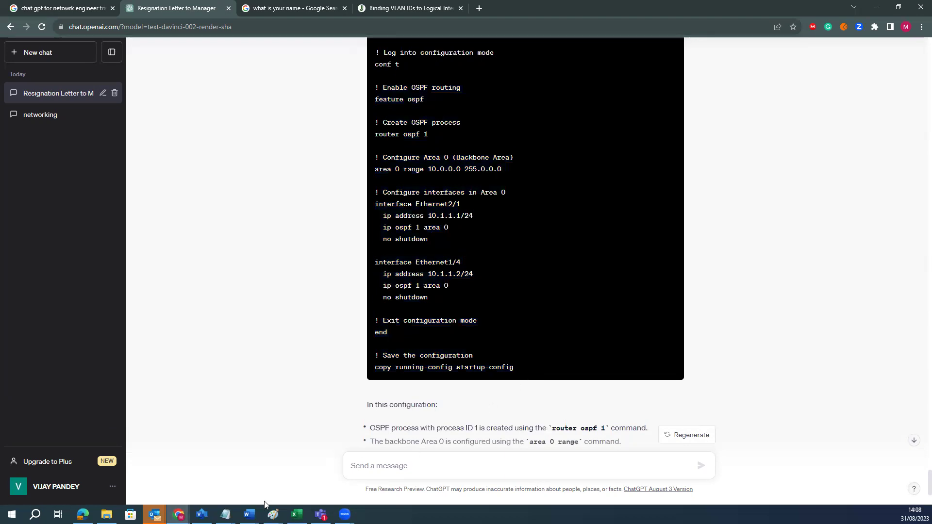
scroll(463, 431, "down", 3)
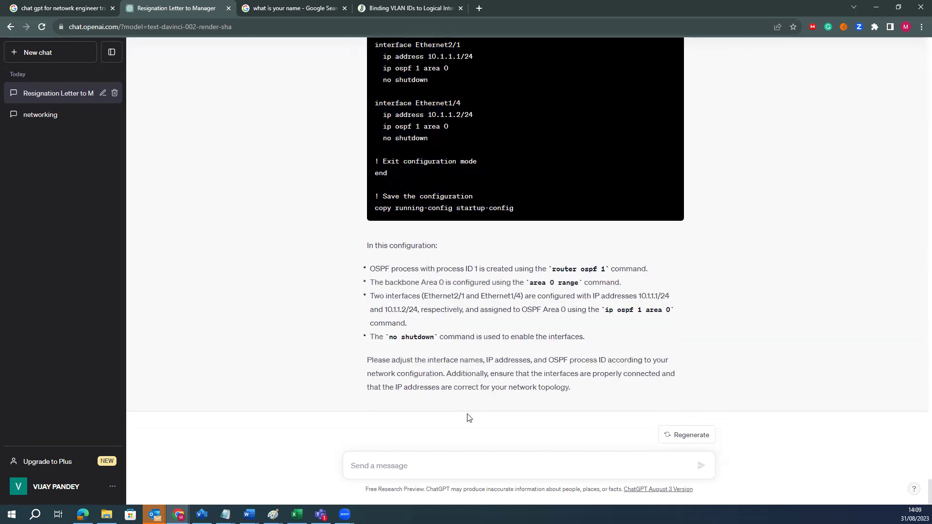
- Copy the previous OSPF prompt into a new message, insert "script" before "ospf configuration", and send it
scroll(467, 412, "up", 15)
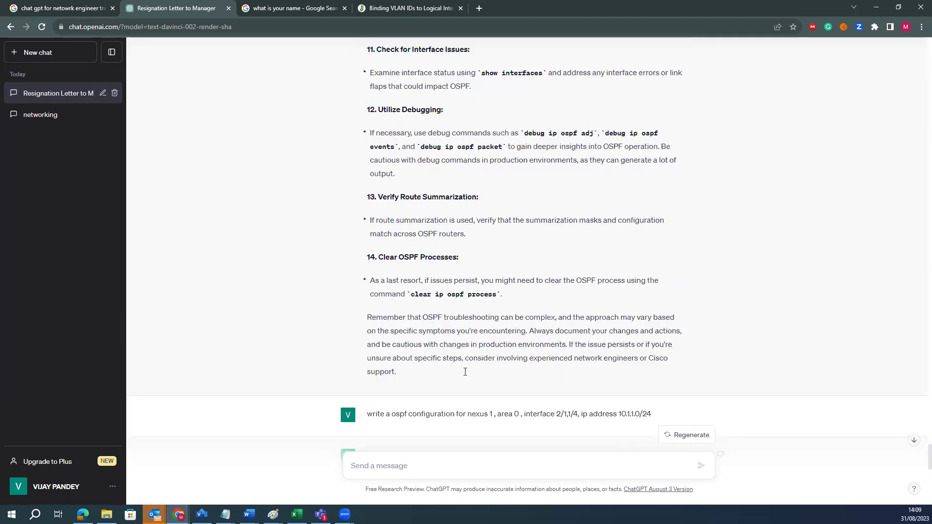
scroll(697, 341, "down", 2)
left_click_drag(657, 330, 301, 316)
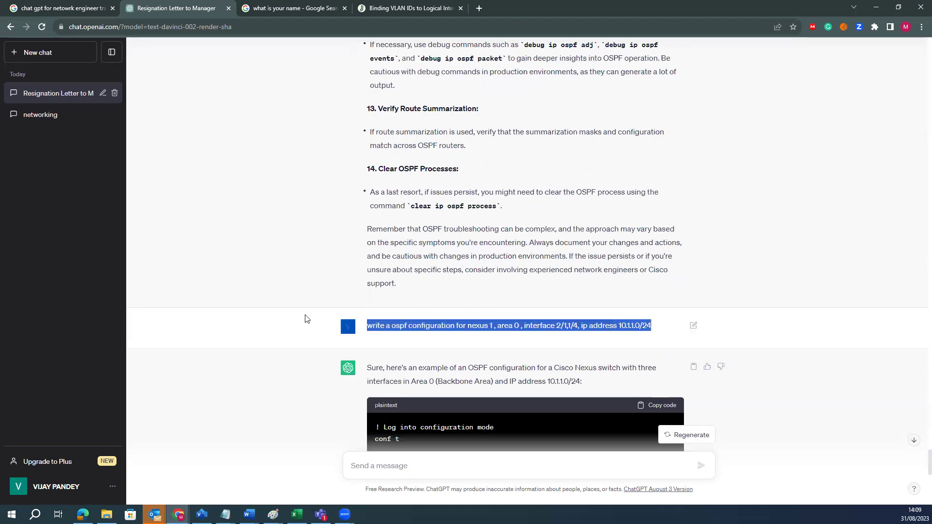
left_click(420, 474)
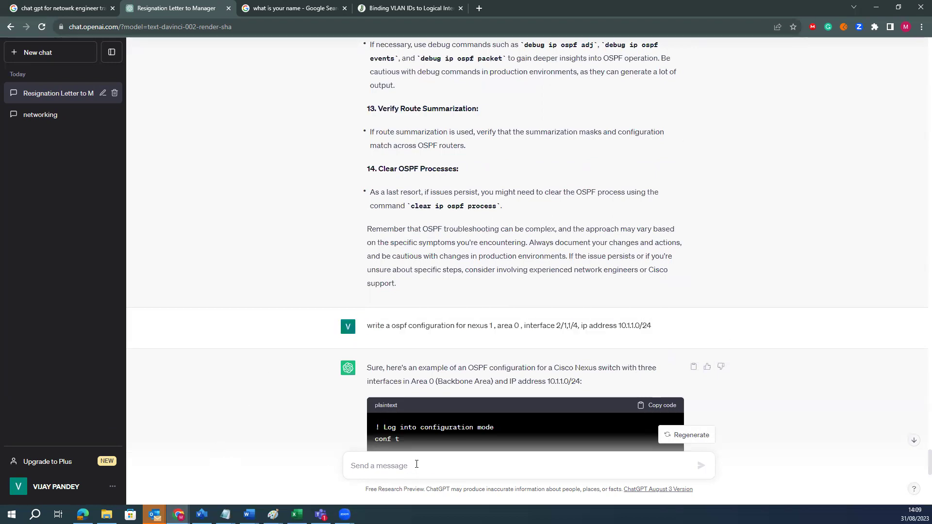
type("User write a ospf configuration for nexus 1 , area 0 , interface 2/1,1/4, ip address 10.1.1.0/24")
left_click_drag(369, 454, 295, 440)
key("BackSpace")
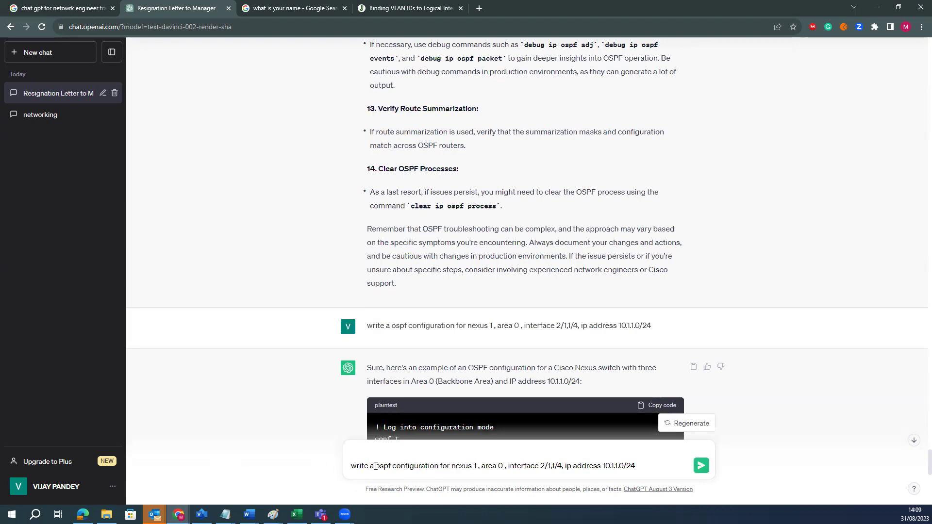
left_click(375, 467)
type("script")
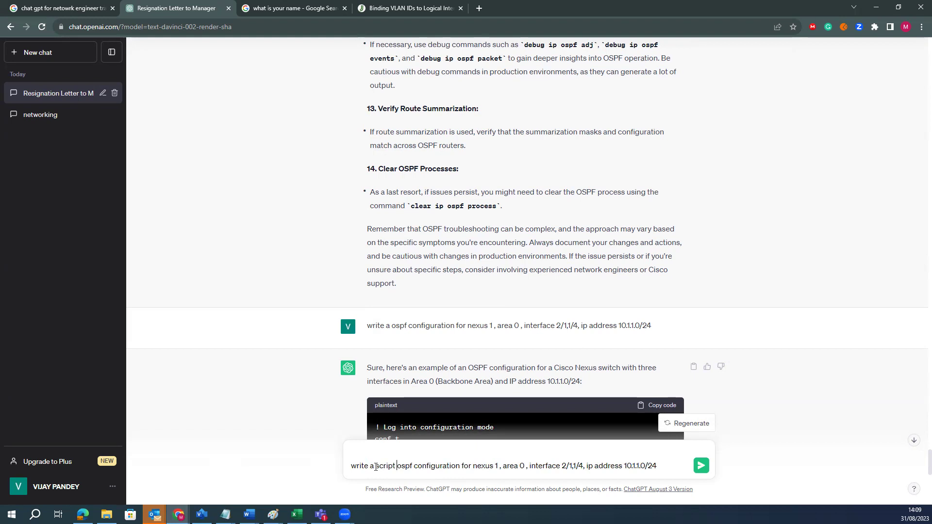
key("Return")
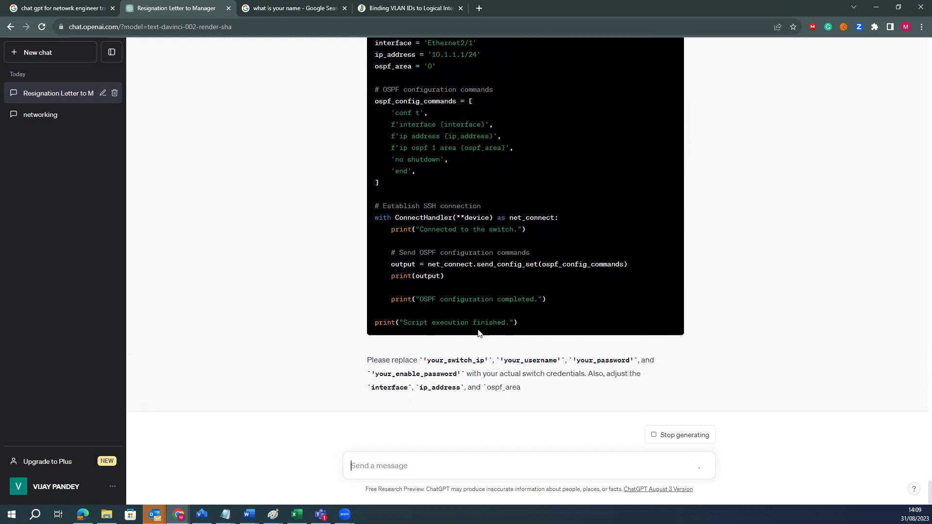
- Examine the generated Python script from its start, highlighting the interface and IP address definitions
scroll(466, 315, "up", 3)
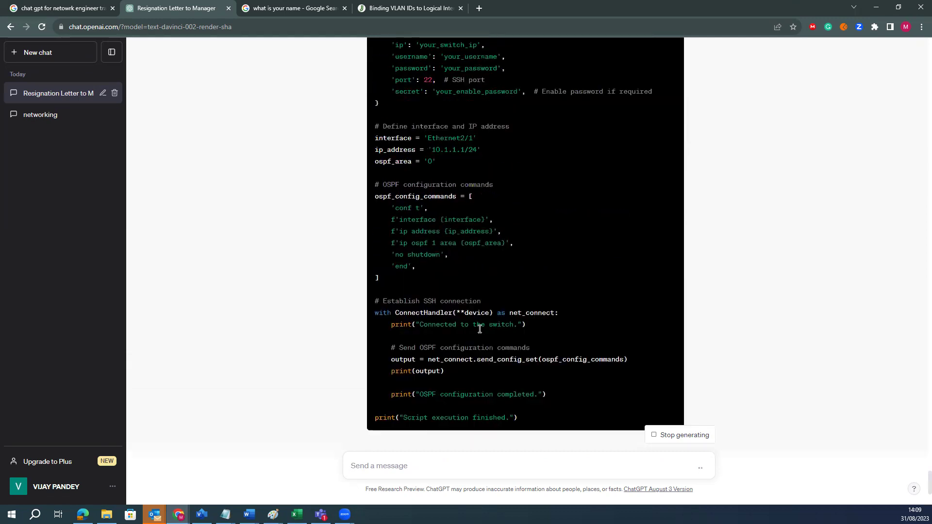
scroll(469, 243, "up", 4)
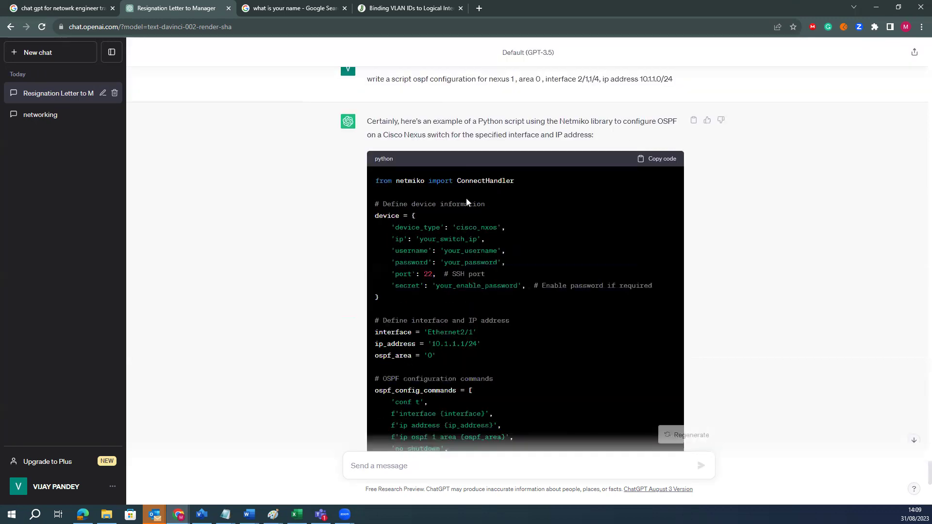
left_click_drag(383, 320, 489, 357)
left_click(489, 358)
left_click_drag(395, 332, 477, 332)
scroll(477, 335, "down", 3)
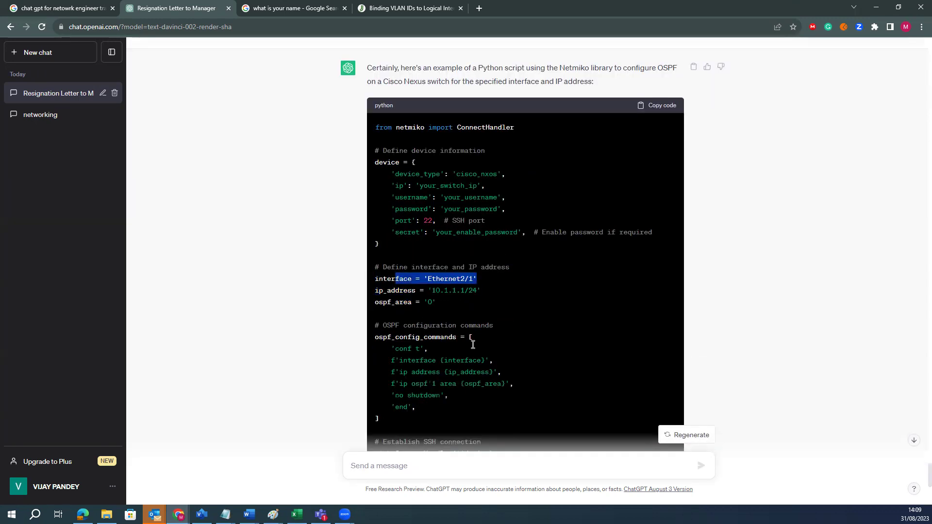
- Examine the script's OSPF configuration commands and SSH connection block, highlighting each part
left_click_drag(375, 245, 438, 321)
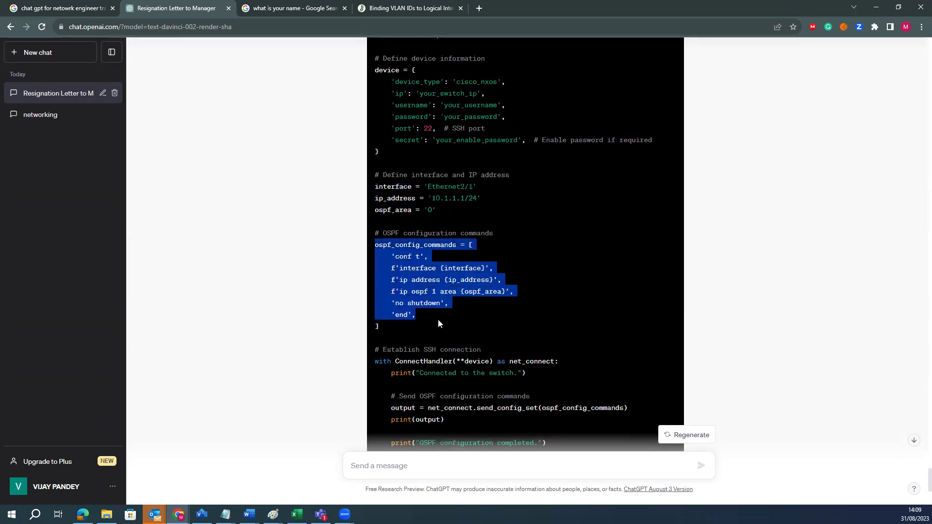
left_click(437, 322)
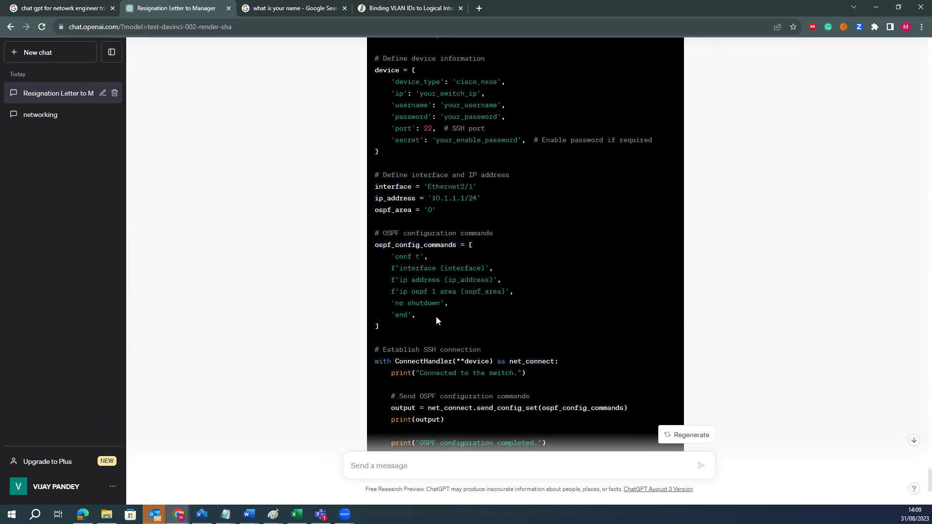
left_click_drag(392, 268, 432, 330)
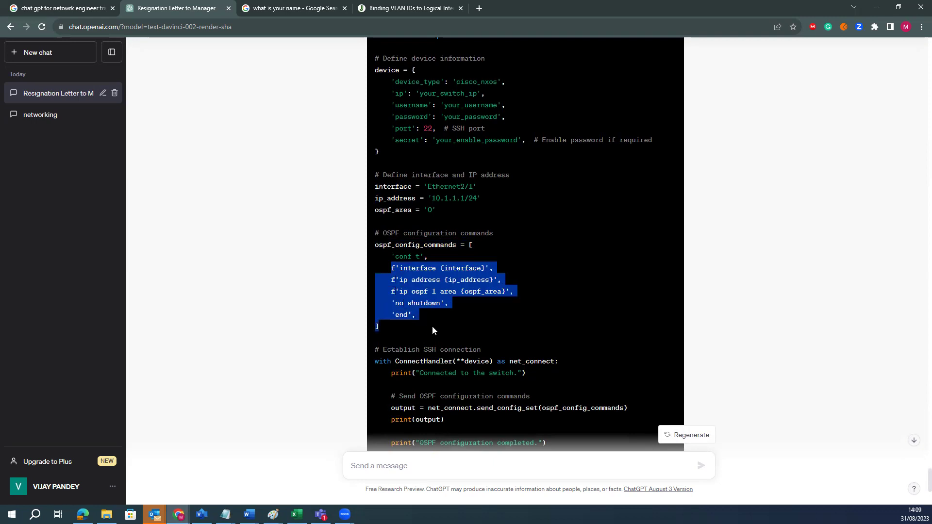
left_click(432, 330)
scroll(432, 325, "down", 2)
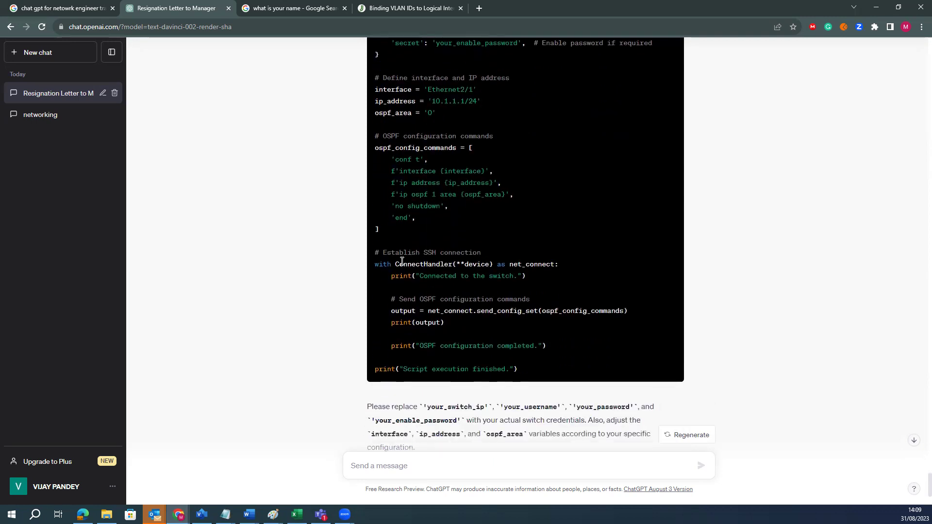
left_click_drag(379, 251, 511, 280)
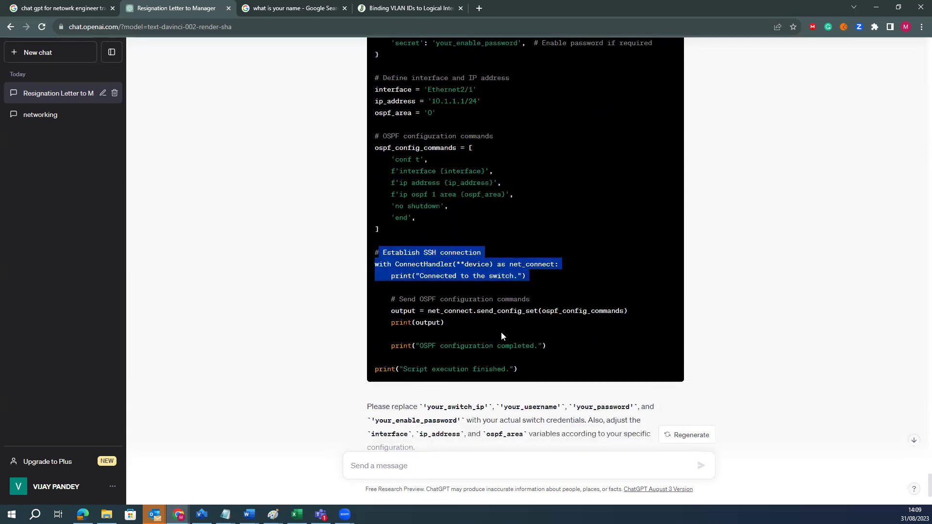
left_click(477, 316)
scroll(476, 316, "down", 3)
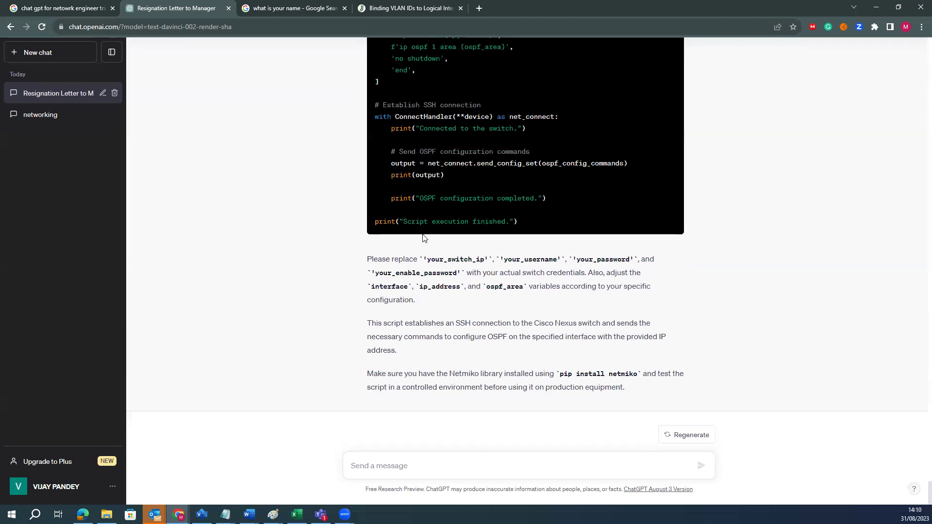
- Review the note below the script about replacing the switch credentials and adjusting the interface, IP address and OSPF area variables
scroll(422, 239, "up", 3)
scroll(420, 240, "up", 5)
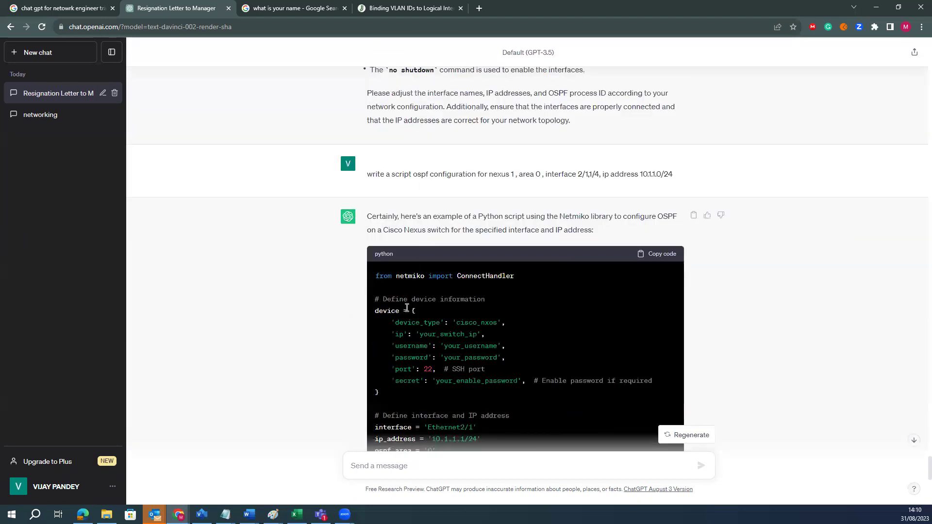
scroll(415, 292, "down", 10)
left_click_drag(417, 302, 375, 261)
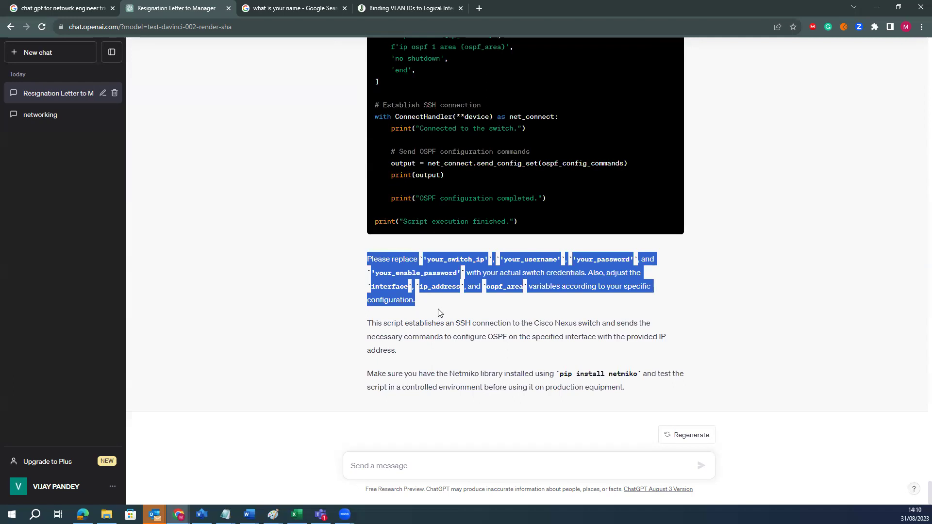
left_click(419, 304)
left_click_drag(419, 304, 374, 265)
left_click(414, 301)
left_click_drag(411, 301, 366, 260)
left_click(368, 265)
left_click(427, 307)
left_click(366, 274)
left_click(422, 305)
left_click(436, 299)
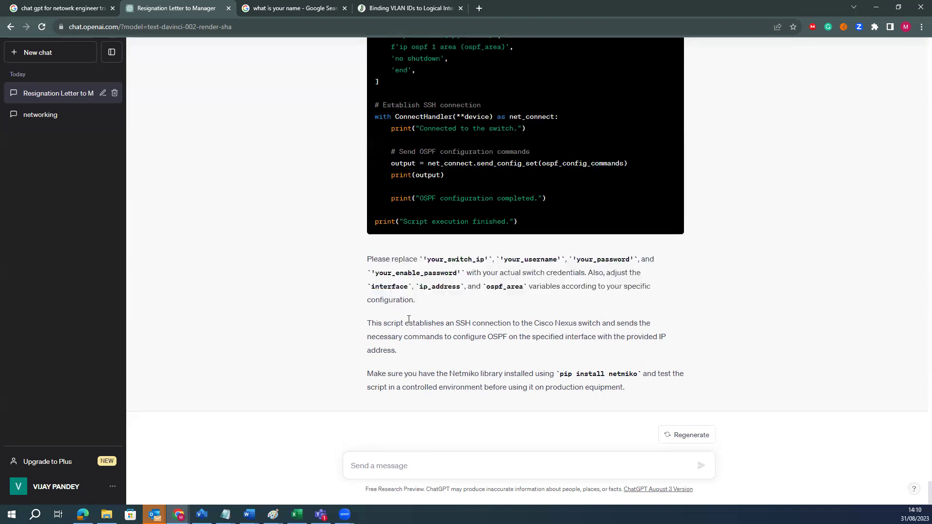
scroll(430, 321, "up", 2)
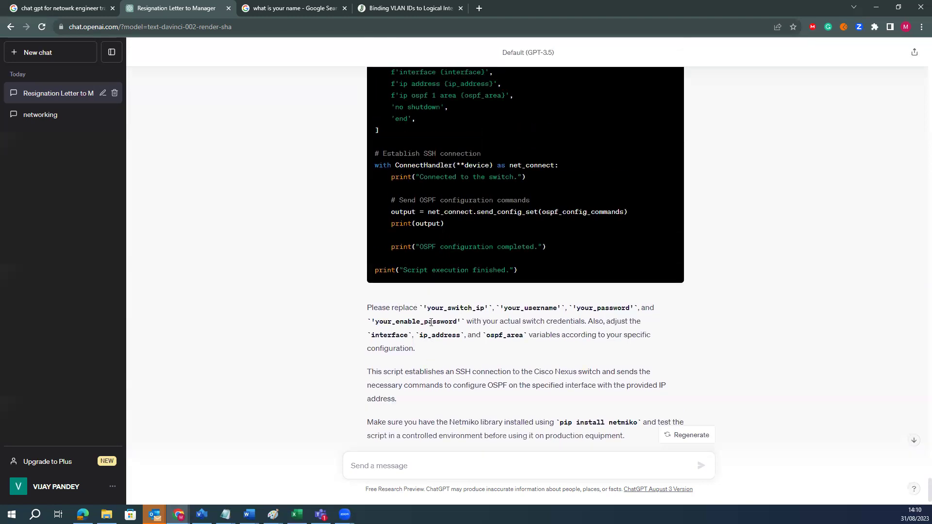
scroll(430, 321, "down", 2)
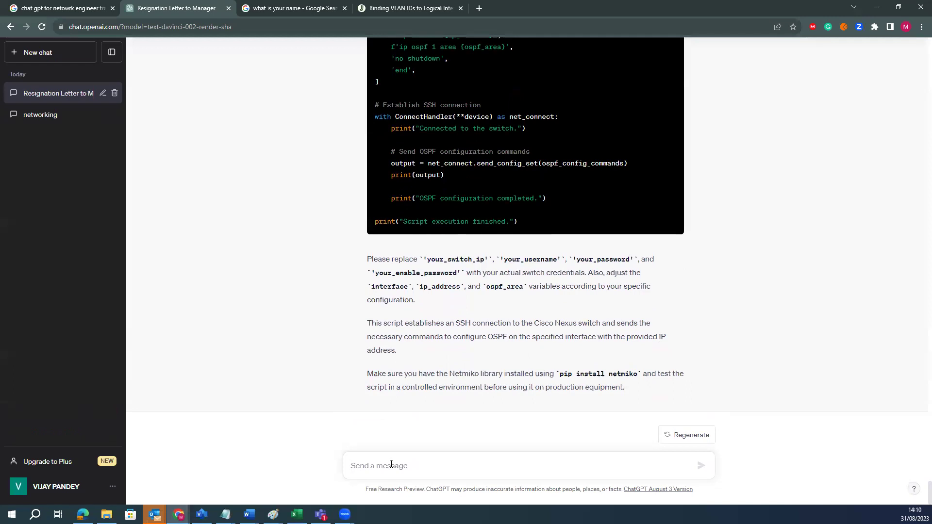
- Send a prompt asking what automation is and how to learn it
type("what i")
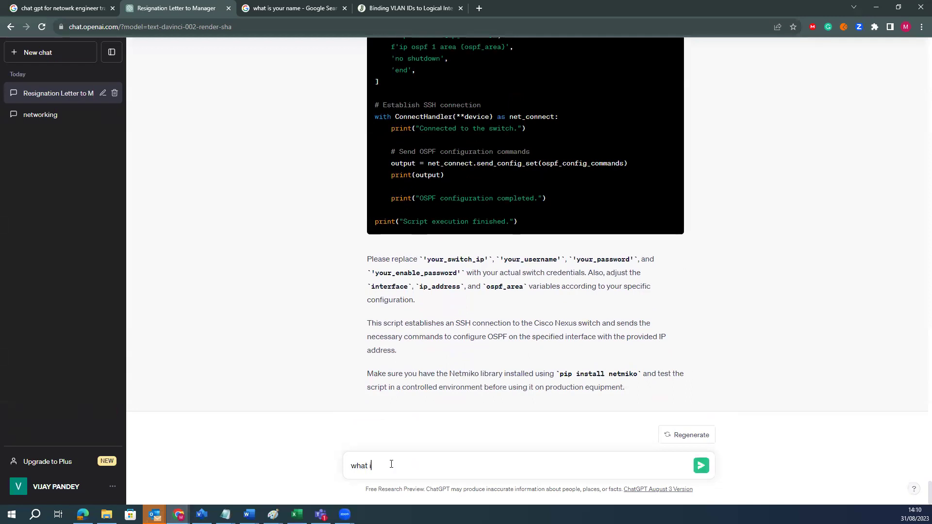
key("BackSpace")
key("BackSpace")
key("BackSpace")
type("is automation ")
type(", a")
type("and how")
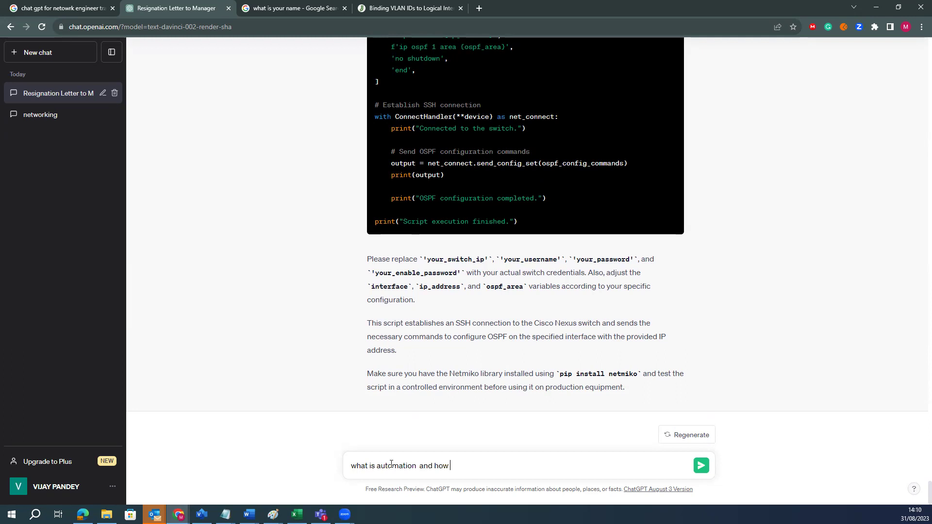
type(" i can hlearn it.")
key("Return")
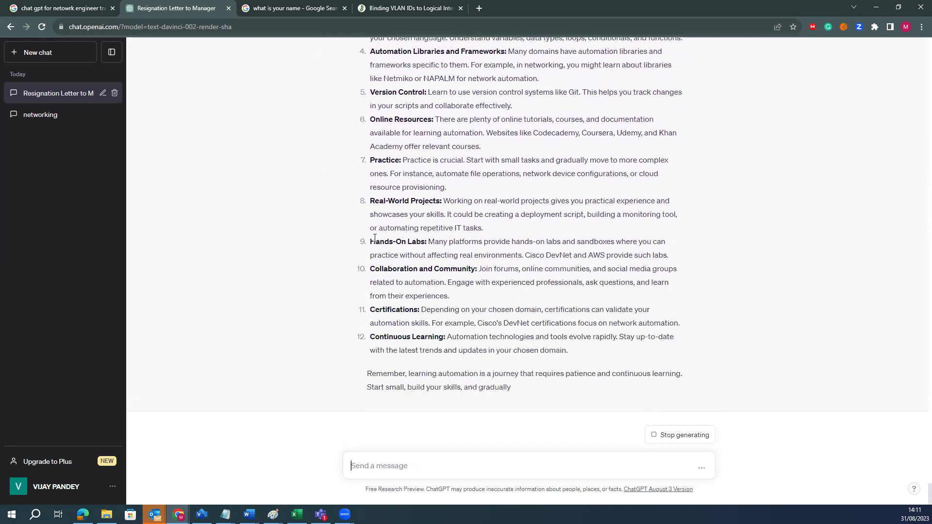
- Highlight the Hands-On Labs item in the automation answer, including its mention of Cisco DevNet and AWS labs
left_click_drag(371, 228, 674, 242)
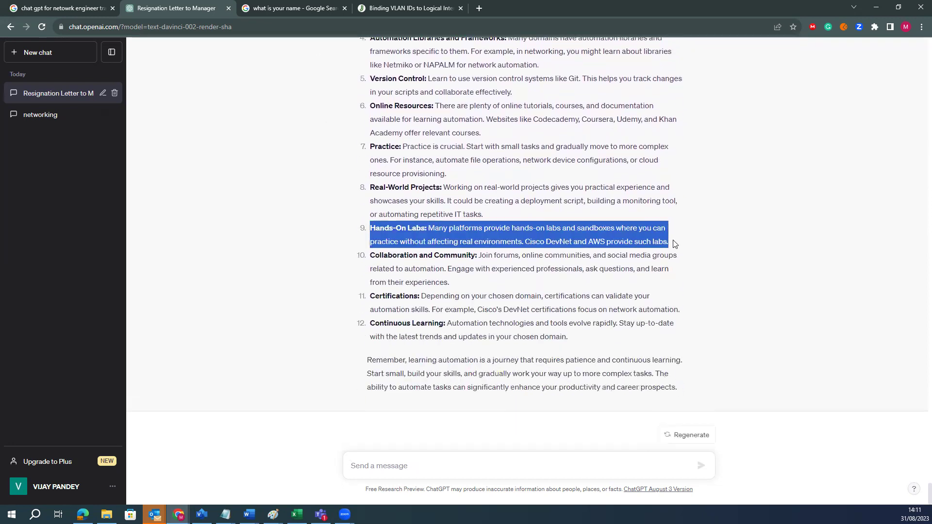
left_click(598, 249)
left_click_drag(525, 242, 656, 243)
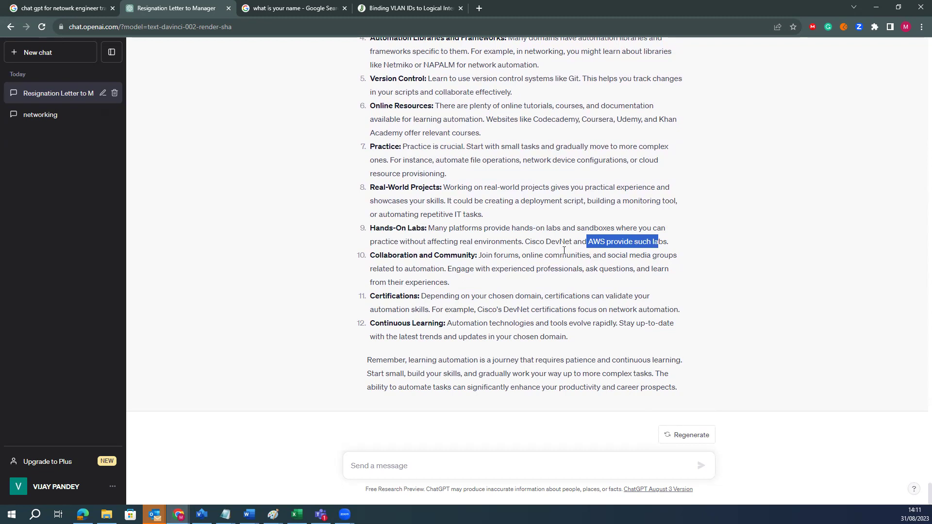
left_click(367, 236)
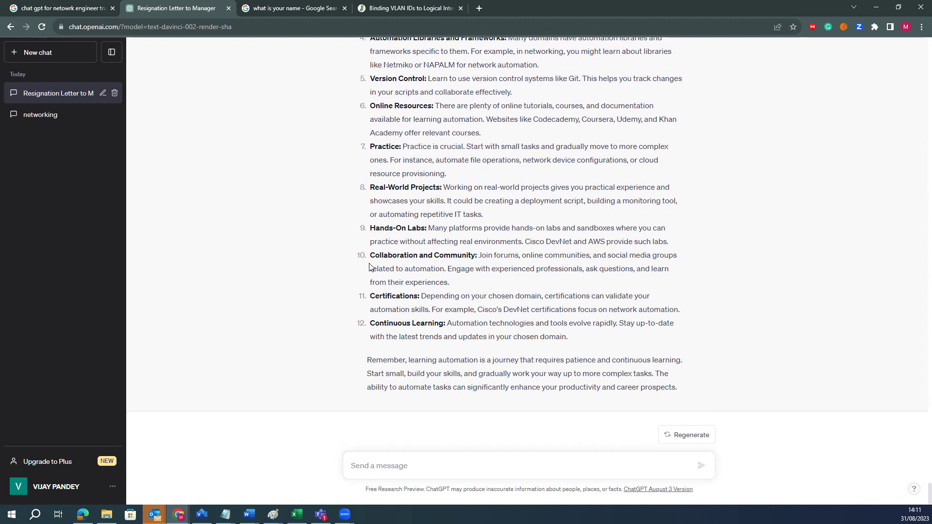
- Highlight the Certifications and Online Resources items in the automation answer, including the mentions of Codecademy, Coursera, Udemy and Khan Academy
left_click_drag(369, 296, 371, 322)
scroll(397, 148, "up", 1)
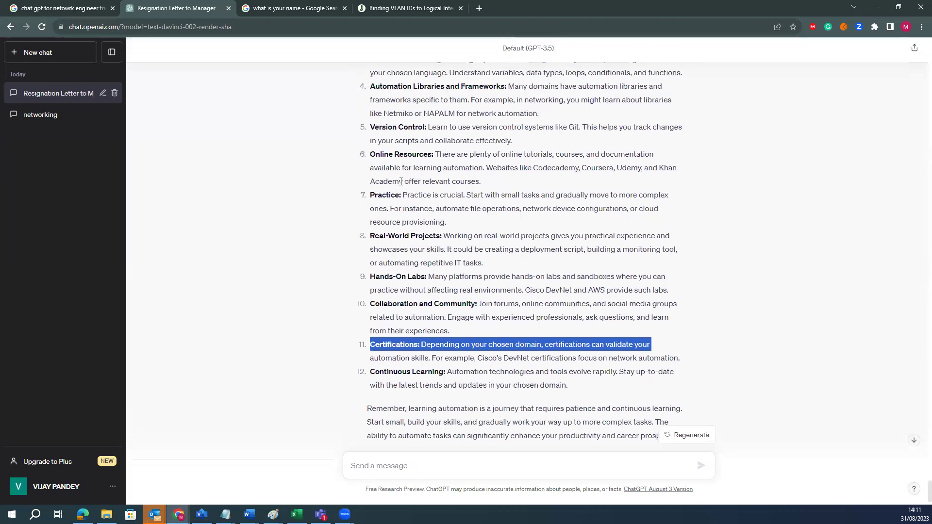
scroll(482, 234, "up", 1)
left_click_drag(482, 234, 369, 202)
left_click(515, 230)
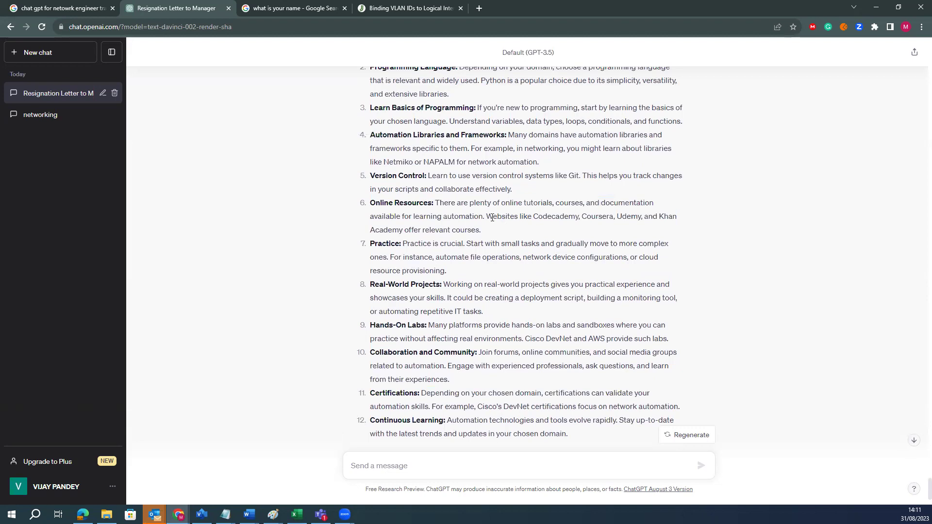
left_click_drag(533, 215, 642, 217)
left_click_drag(370, 230, 417, 231)
left_click(459, 229)
left_click_drag(480, 230, 362, 203)
scroll(461, 246, "up", 2)
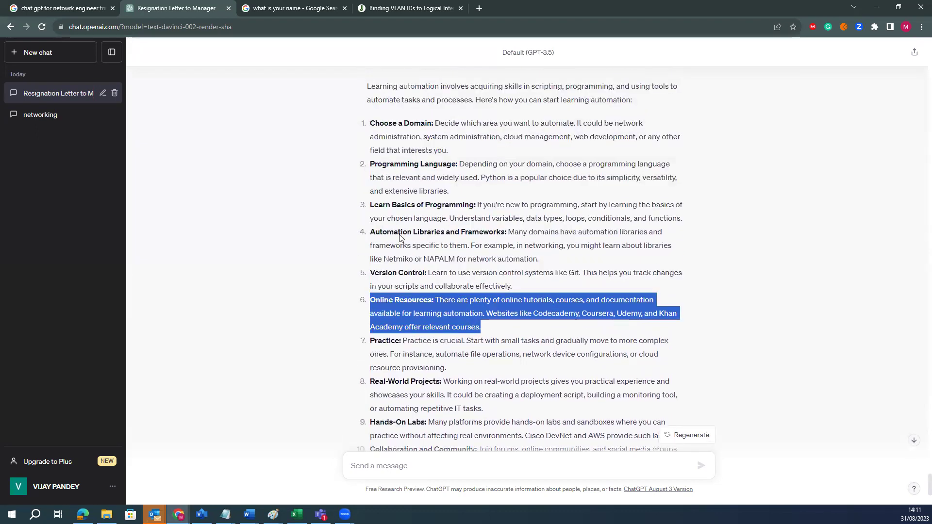
scroll(404, 319, "up", 4)
scroll(404, 320, "down", 8)
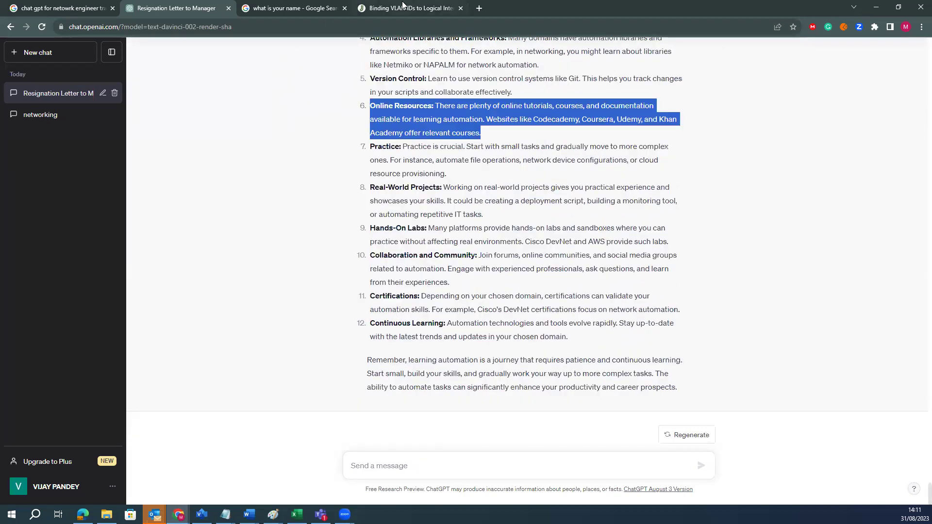
- Return to the Juniper VLAN documentation page and highlight its sample configuration for interfaces ge-1/1/0 and ge-1/1/1
left_click(402, 6)
left_click(571, 214)
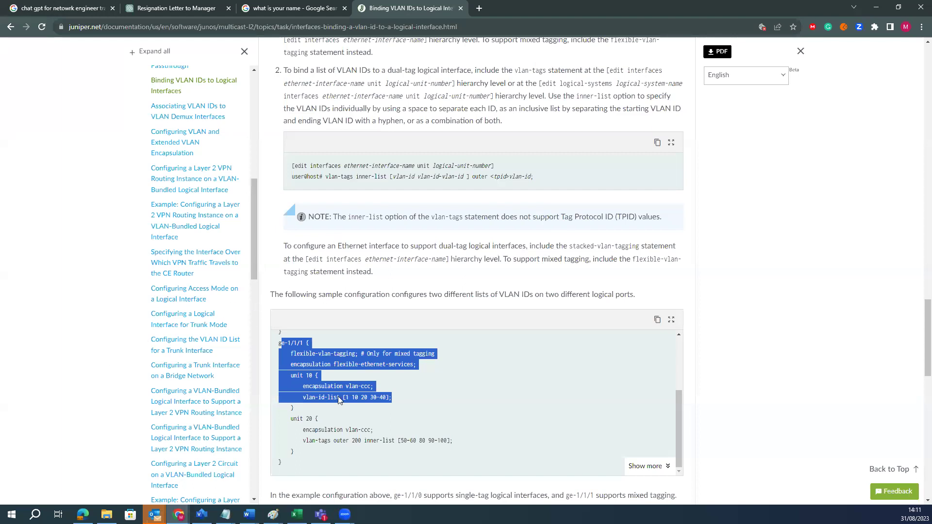
left_click(337, 436)
left_click_drag(297, 462, 282, 339)
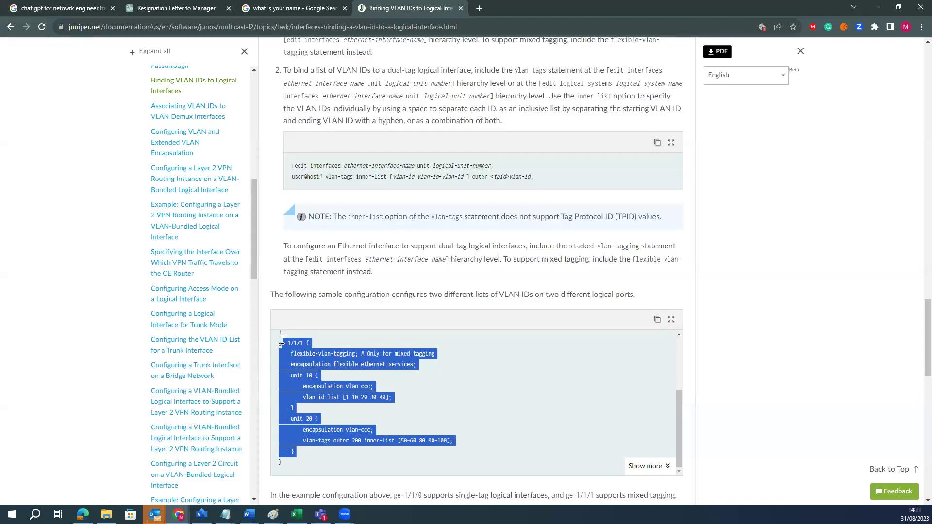
scroll(279, 342, "up", 2)
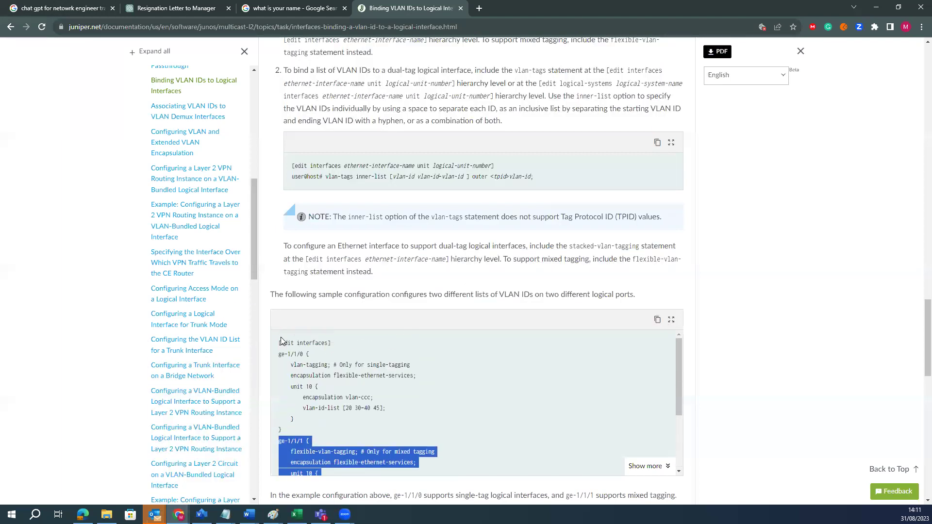
left_click_drag(279, 345, 324, 457)
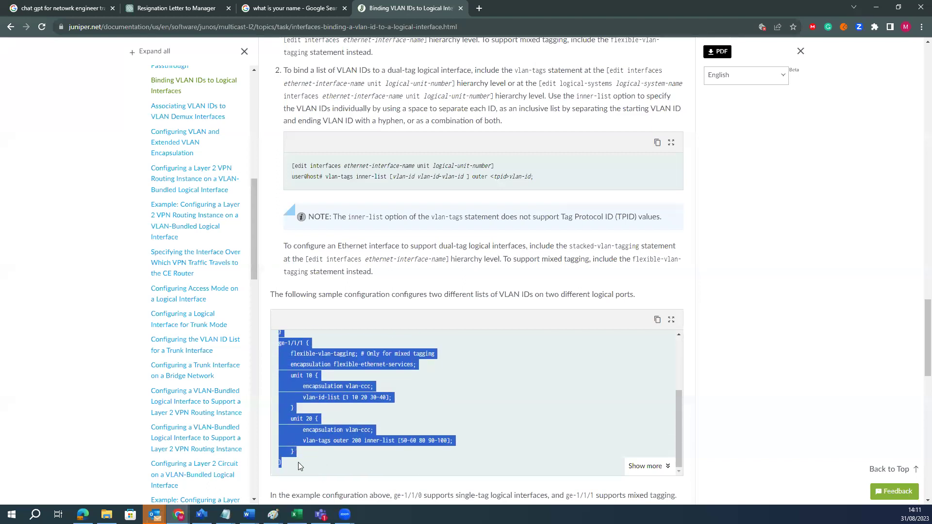
left_click(309, 463)
scroll(307, 454, "up", 3)
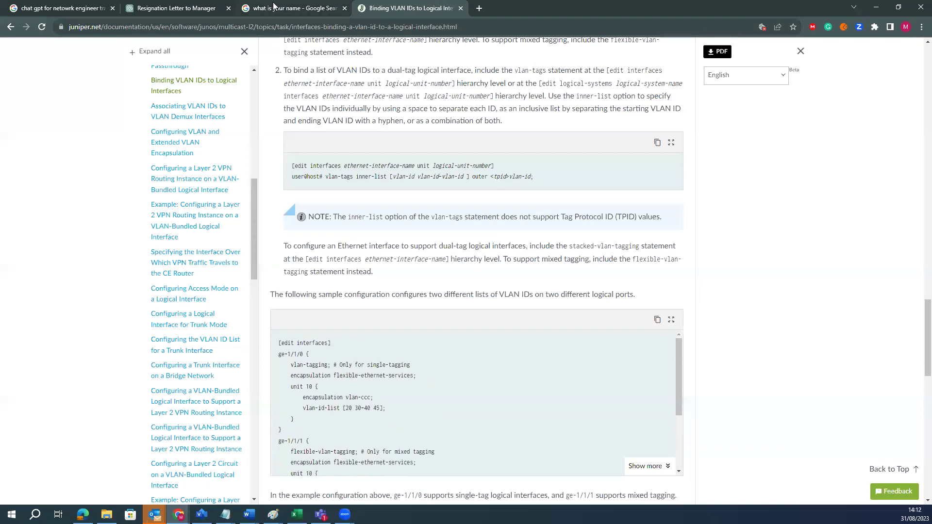
- Return to the ChatGPT conversation and highlight the automation answer from Hands-On Labs to the closing paragraph
left_click(179, 6)
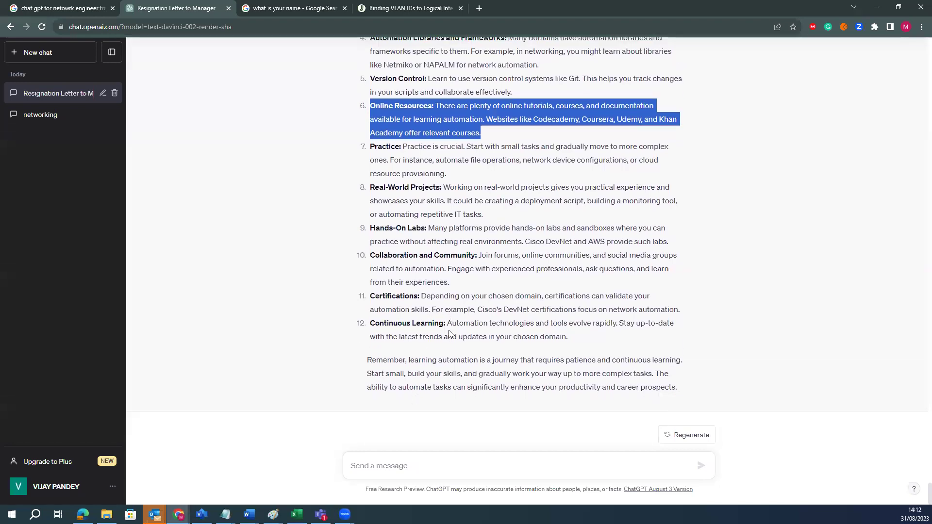
left_click_drag(368, 226, 667, 400)
left_click(589, 416)
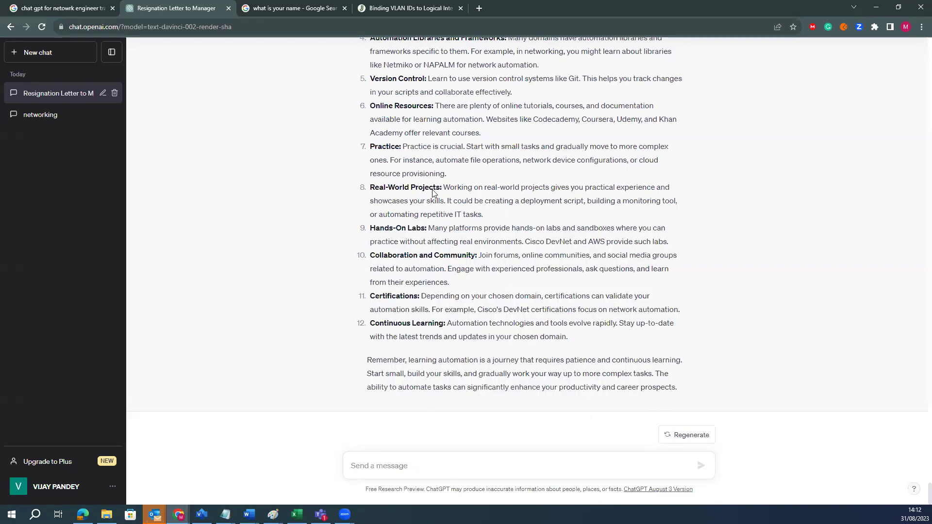
- Point out the Default (GPT-3.5) model label and open the release notes for the ChatGPT August 3 version
scroll(433, 194, "up", 15)
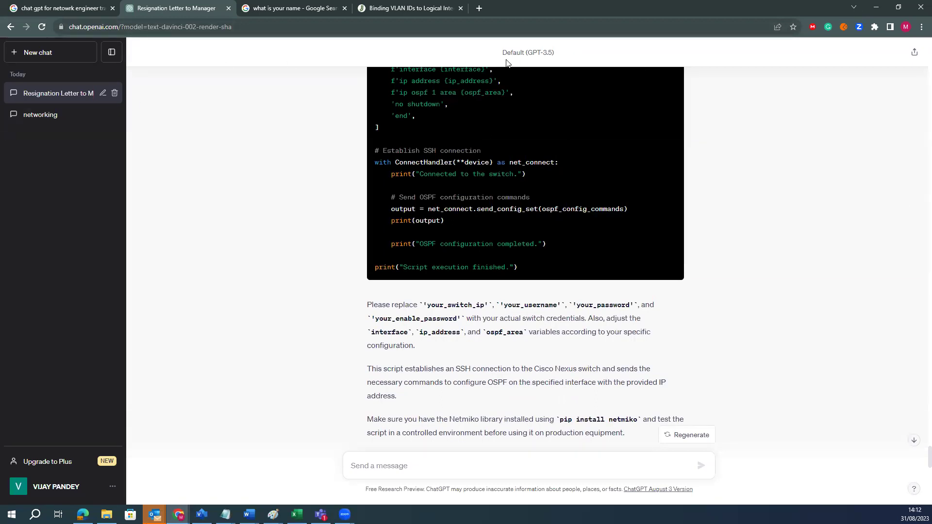
left_click_drag(501, 55, 491, 75)
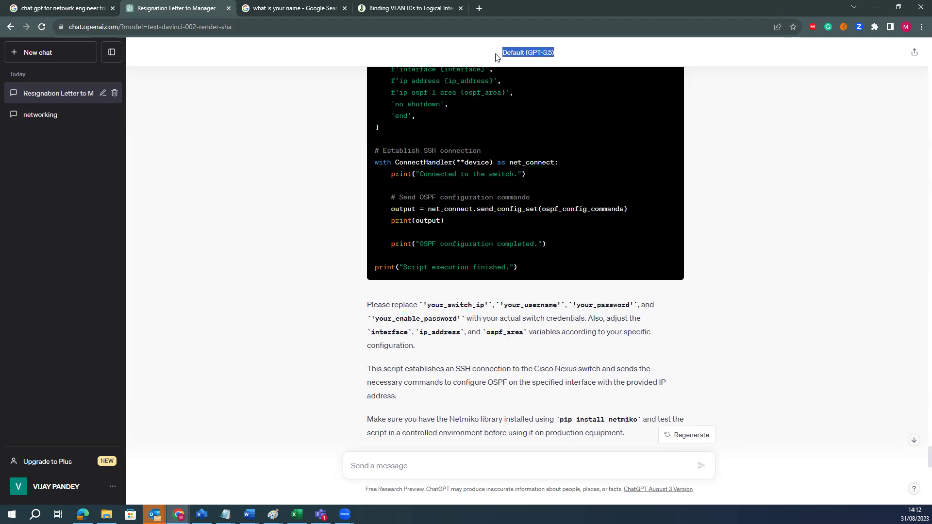
left_click(661, 490)
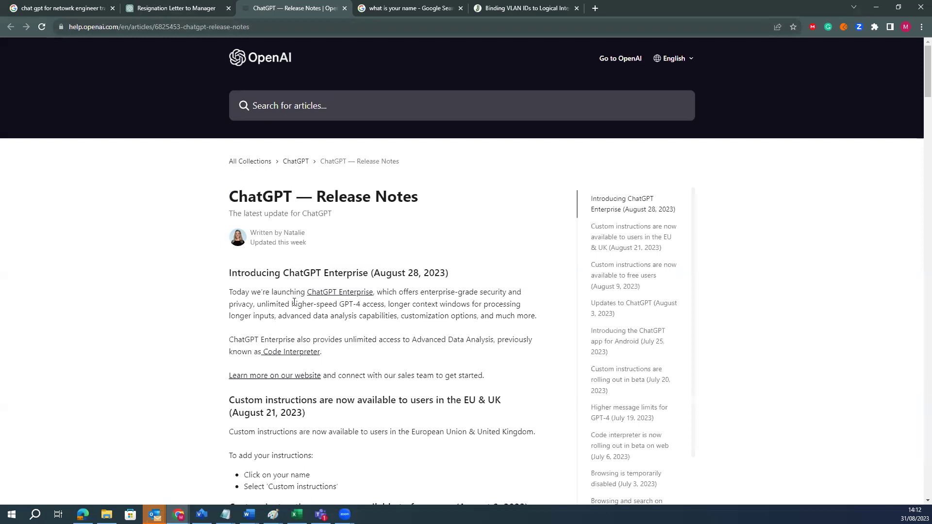
- Review the release notes from the ChatGPT Enterprise introduction through custom instructions to the August 3 updates, highlighting passages
scroll(290, 294, "down", 3)
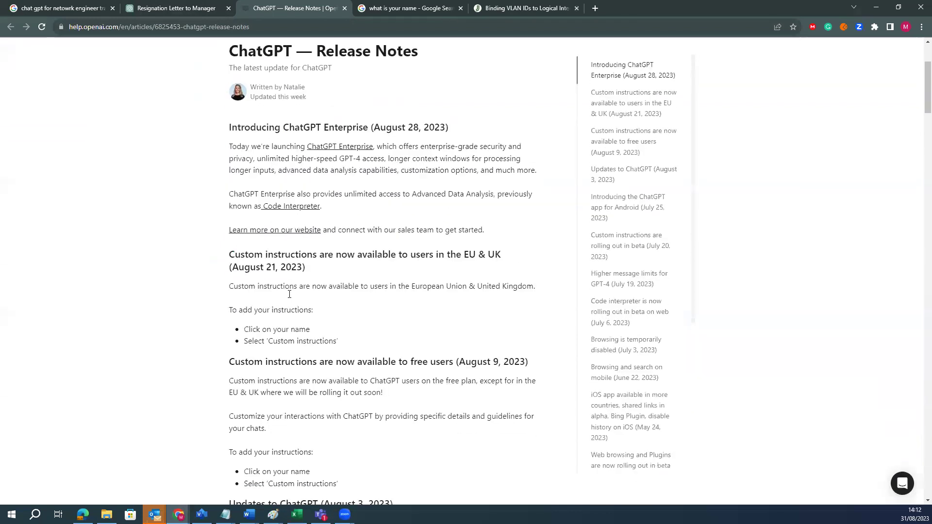
left_click_drag(229, 146, 331, 212)
left_click_drag(307, 270, 342, 345)
scroll(331, 364, "down", 4)
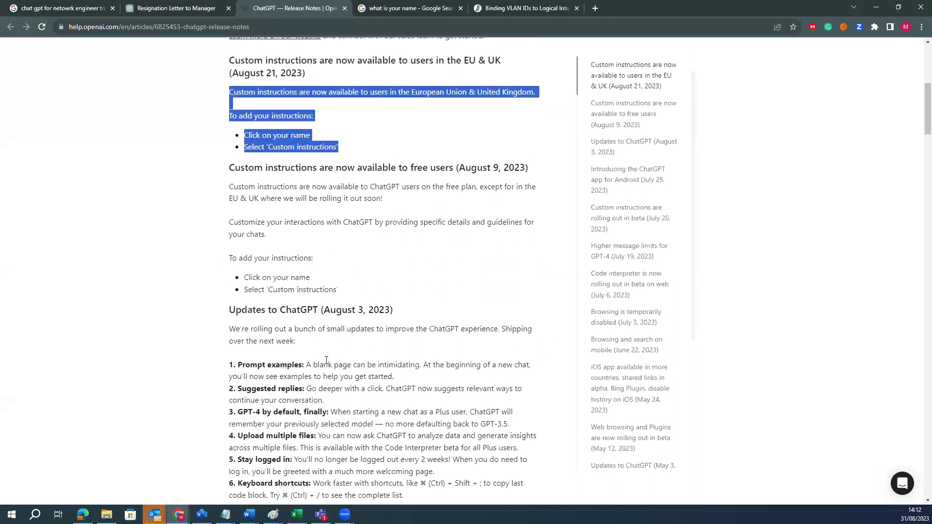
scroll(320, 347, "down", 1)
scroll(316, 346, "down", 3)
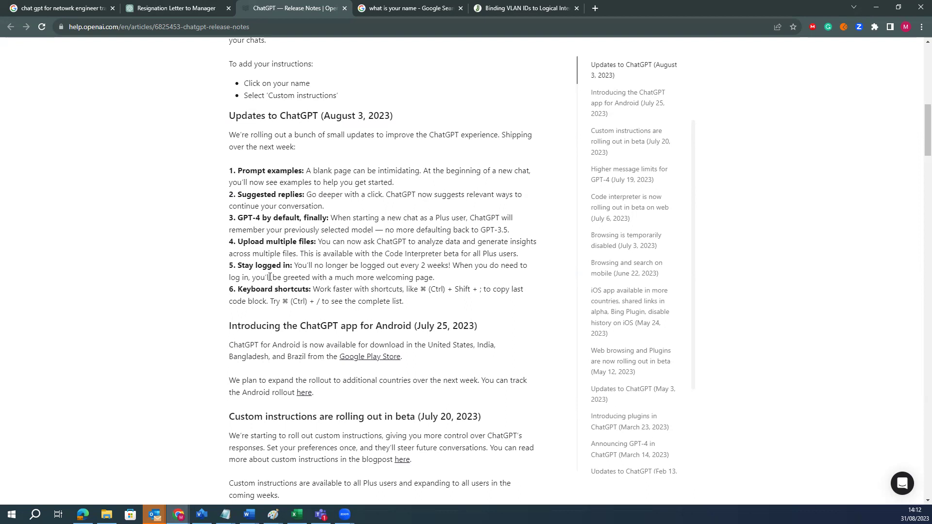
- Return to the ChatGPT conversation and highlight the OSPF script's interface, IP address and area variables and its configuration commands
left_click(157, 6)
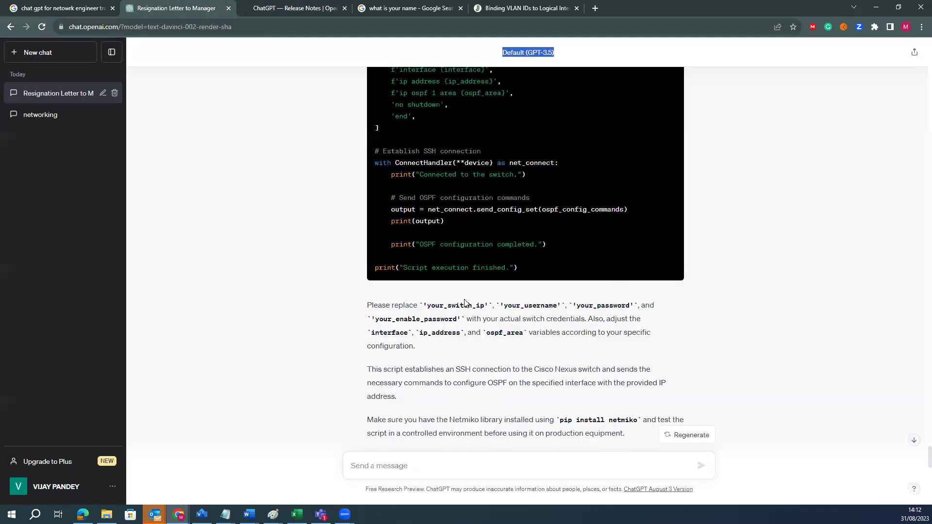
scroll(451, 291, "up", 2)
left_click_drag(444, 256, 369, 233)
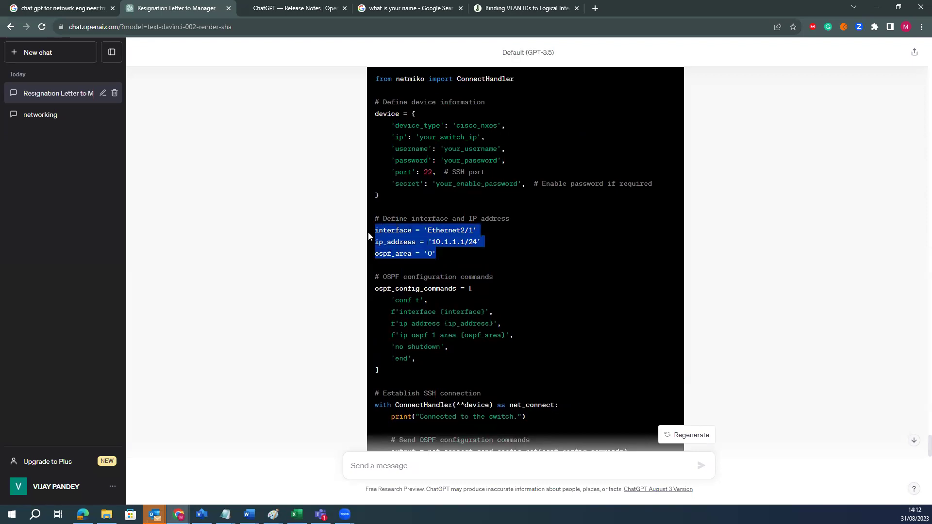
left_click(473, 251)
left_click_drag(478, 241, 432, 242)
left_click(399, 341)
left_click_drag(391, 371, 373, 216)
- Highlight the script's SSH connection block and the OSPF configuration commands above it
scroll(476, 340, "down", 8)
scroll(522, 420, "up", 6)
mouse_move(522, 420)
left_mouse_down()
mouse_move(453, 354)
mouse_move(370, 298)
mouse_move(524, 398)
mouse_move(530, 413)
left_mouse_up()
double_click(530, 413)
left_click_drag(433, 367, 369, 297)
left_click_drag(424, 264, 373, 182)
left_click(485, 293)
- Review the start of the script and its Nexus OSPF prompt, and return to the message field at the conversation's end
scroll(475, 319, "up", 3)
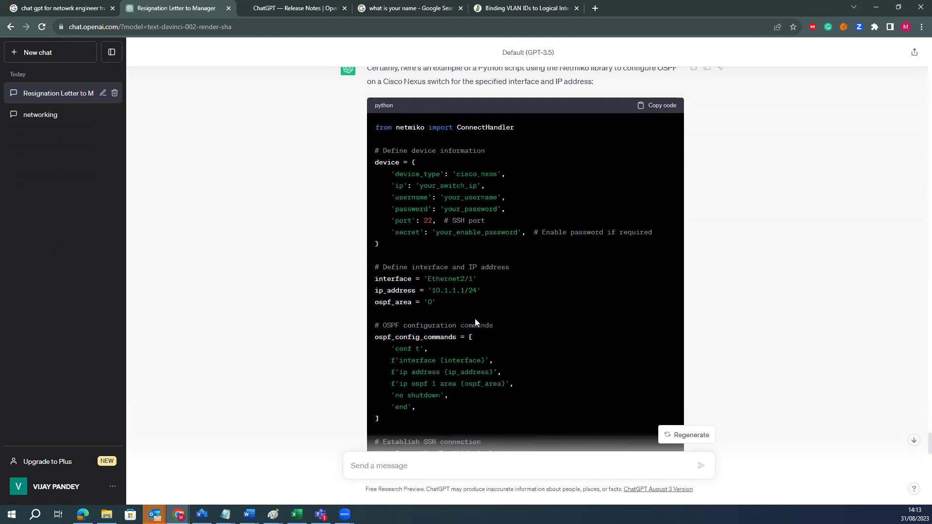
left_click_drag(456, 310, 603, 187)
scroll(403, 253, "up", 1)
scroll(403, 253, "up", 1)
left_click(604, 187)
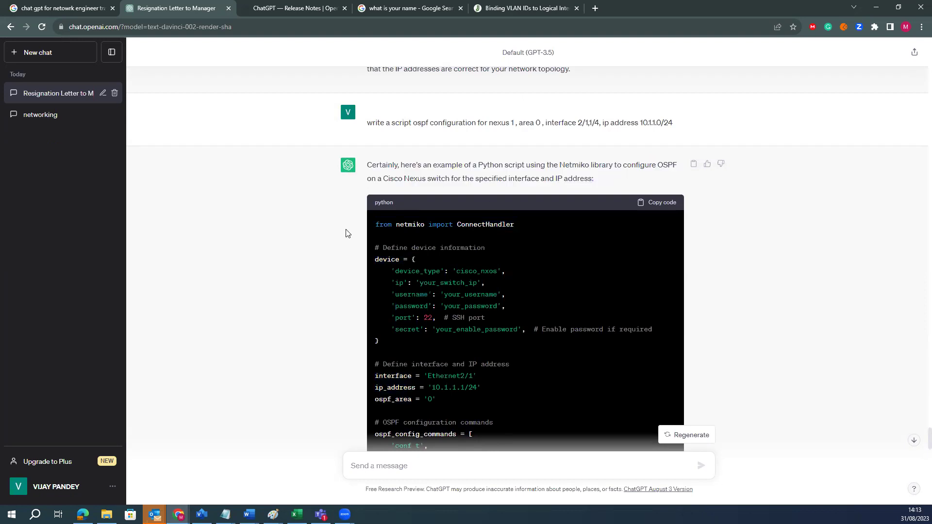
scroll(470, 350, "down", 1)
scroll(469, 350, "down", 15)
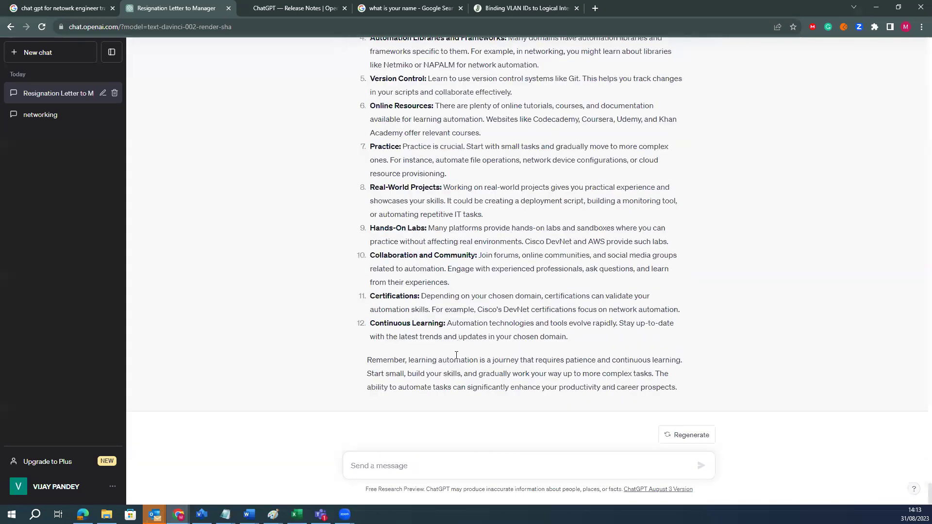
left_click(393, 465)
- Return to the ChatGPT release notes and highlight the custom instructions section for users in the EU and UK
left_click(304, 5)
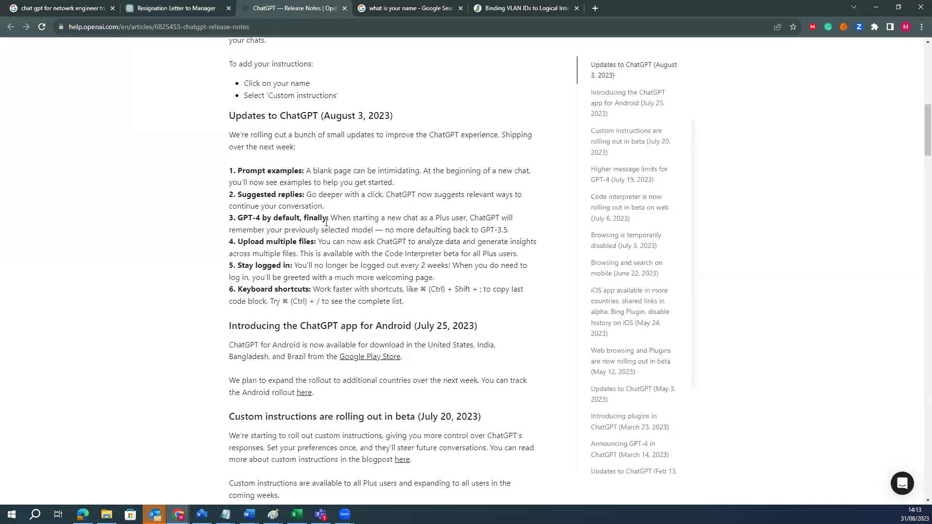
scroll(340, 214, "up", 6)
left_click(327, 292)
left_click_drag(343, 245, 228, 162)
left_click(250, 210)
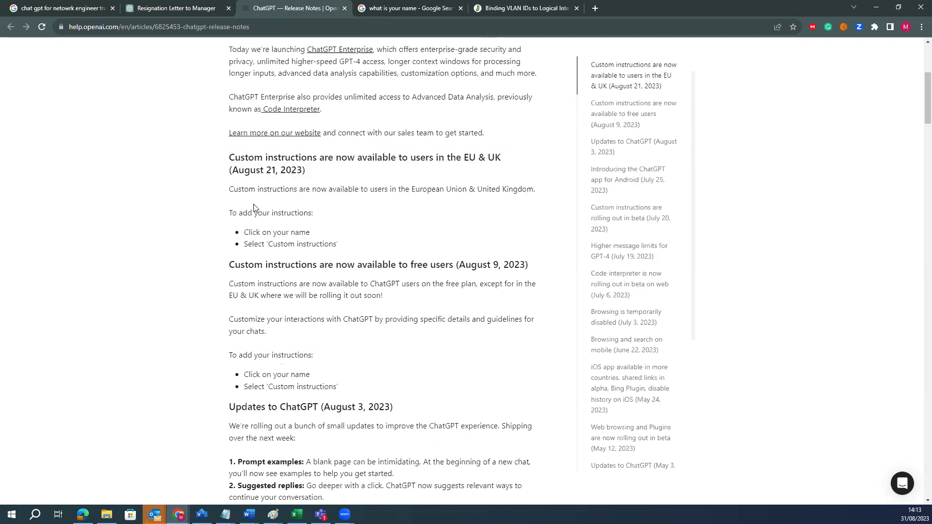
- Highlight the list of August 3, 2023 updates, from prompt examples to keyboard shortcuts, in the release notes
scroll(273, 307, "down", 5)
mouse_move(232, 217)
left_mouse_down()
mouse_move(397, 326)
mouse_move(411, 354)
mouse_move(224, 216)
mouse_move(413, 358)
mouse_move(228, 216)
left_mouse_up()
left_click(412, 355)
left_click(252, 248)
left_click(412, 357)
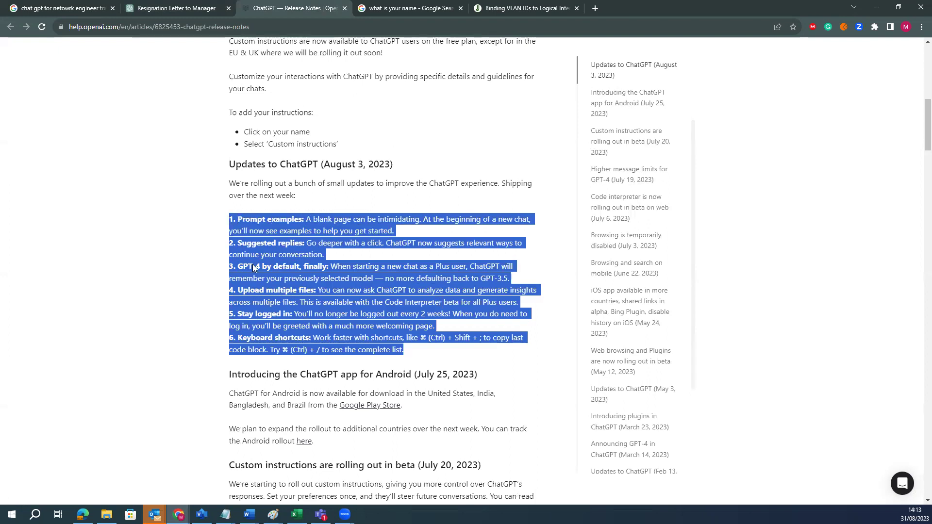
left_click(291, 315)
- Highlight the July 20, 2023 instructions for enabling beta features and adding custom instructions
scroll(294, 315, "down", 5)
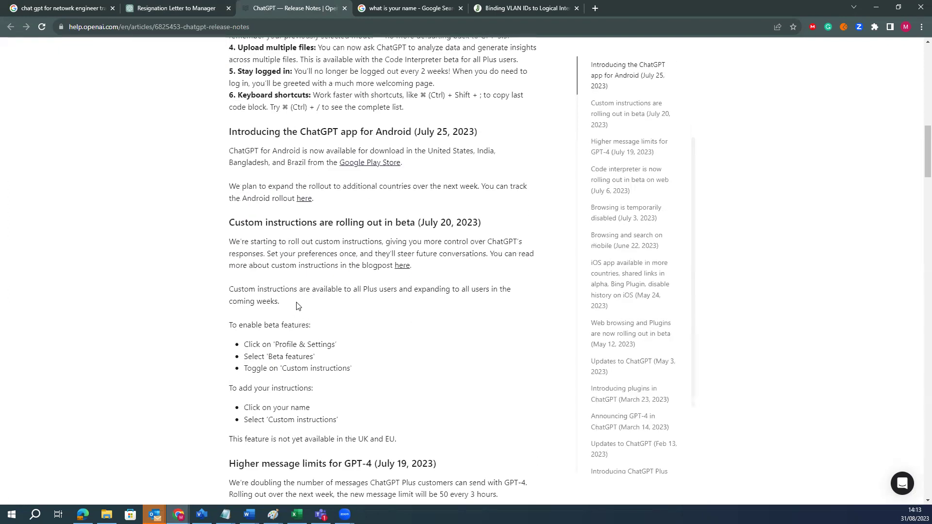
left_click_drag(348, 421, 220, 321)
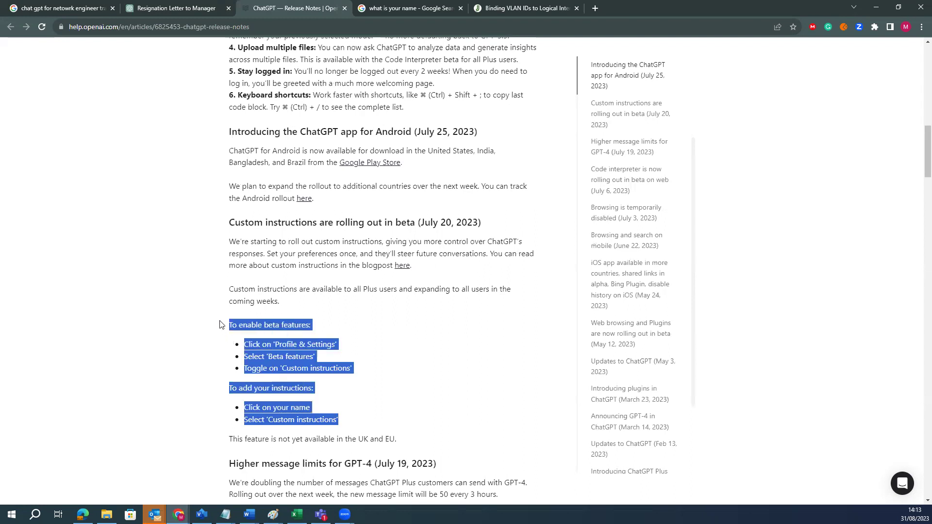
left_click(413, 442)
- Highlight the June 22, 2023 mobile browsing and search updates and review the May 2023 release notes
scroll(377, 343, "down", 10)
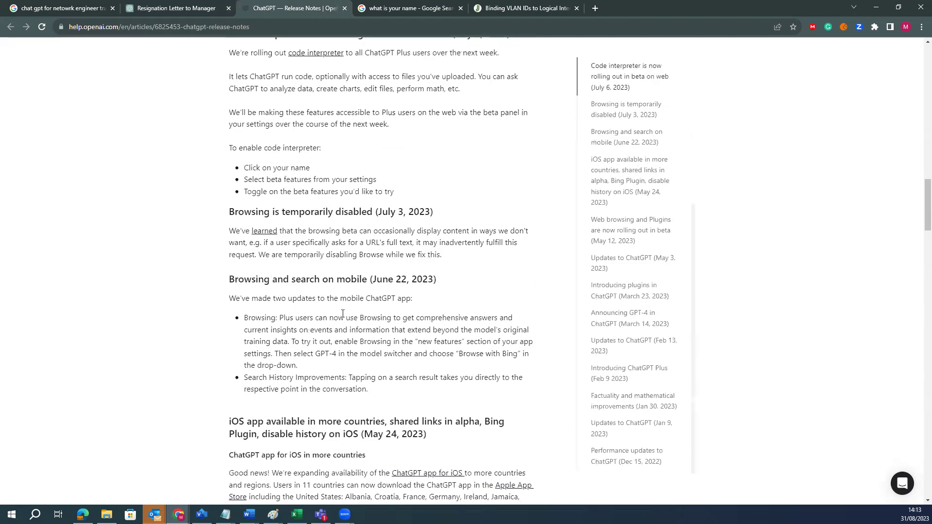
left_click_drag(371, 394, 230, 298)
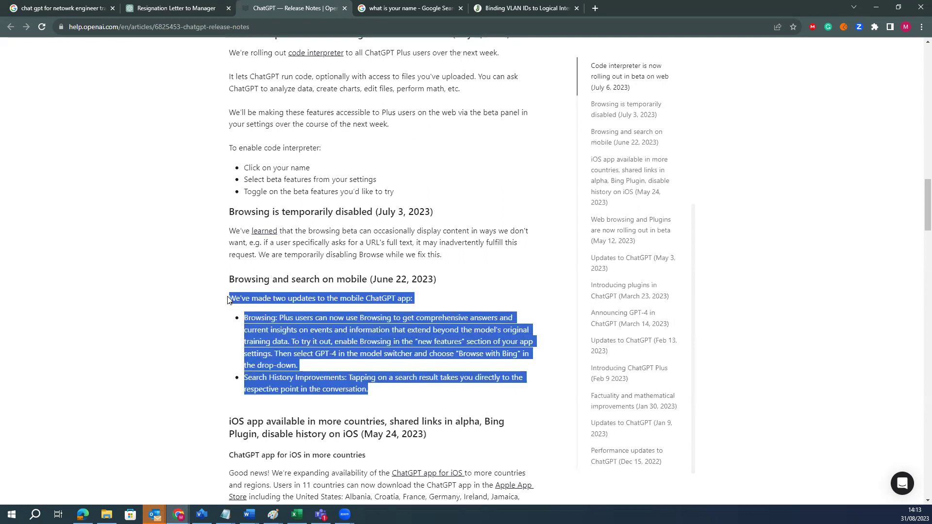
left_click(302, 341)
scroll(303, 356, "down", 10)
scroll(303, 356, "down", 1)
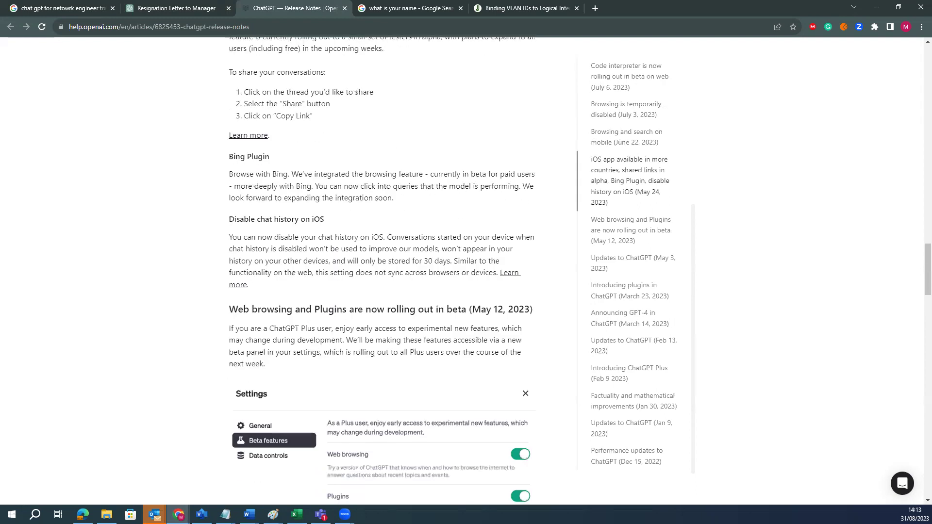